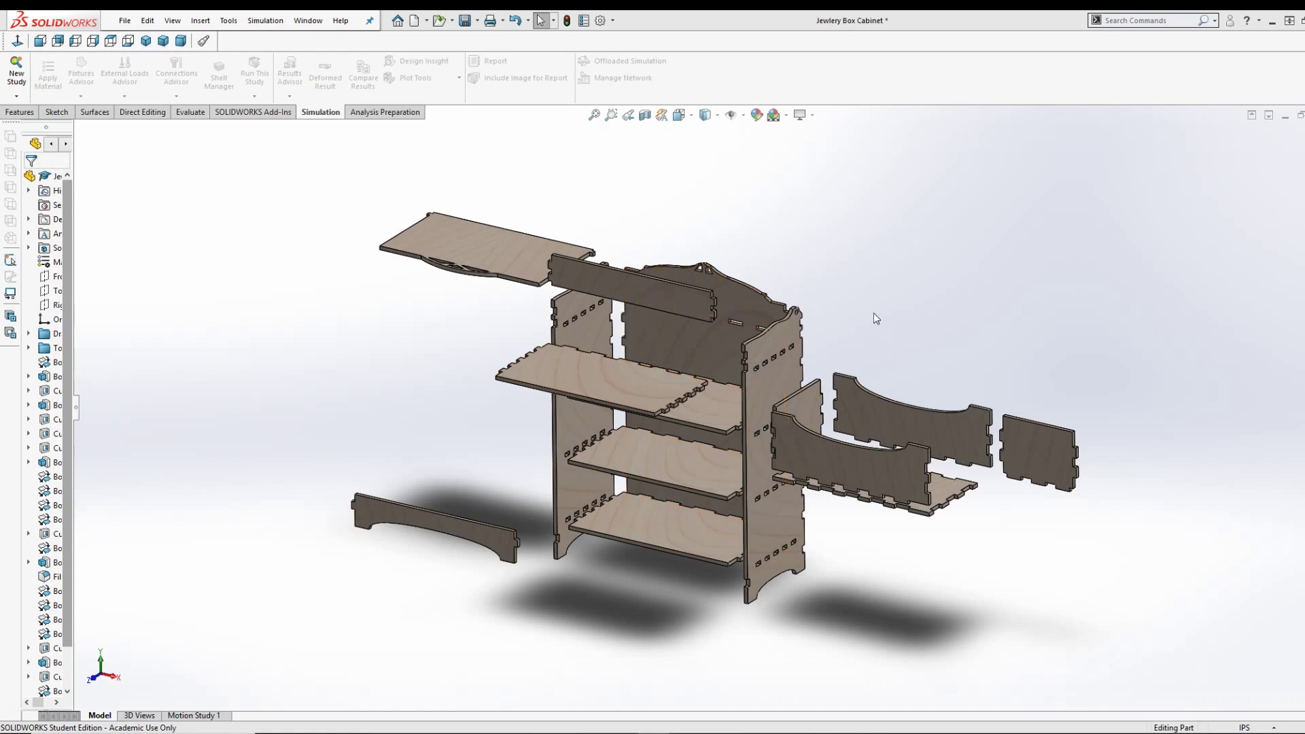
- Orbit the exploded jewelry box cabinet model in SOLIDWORKS to another angle
{"action": "middle_click_drag", "start_coordinate": [864, 292], "coordinate": [843, 333]}
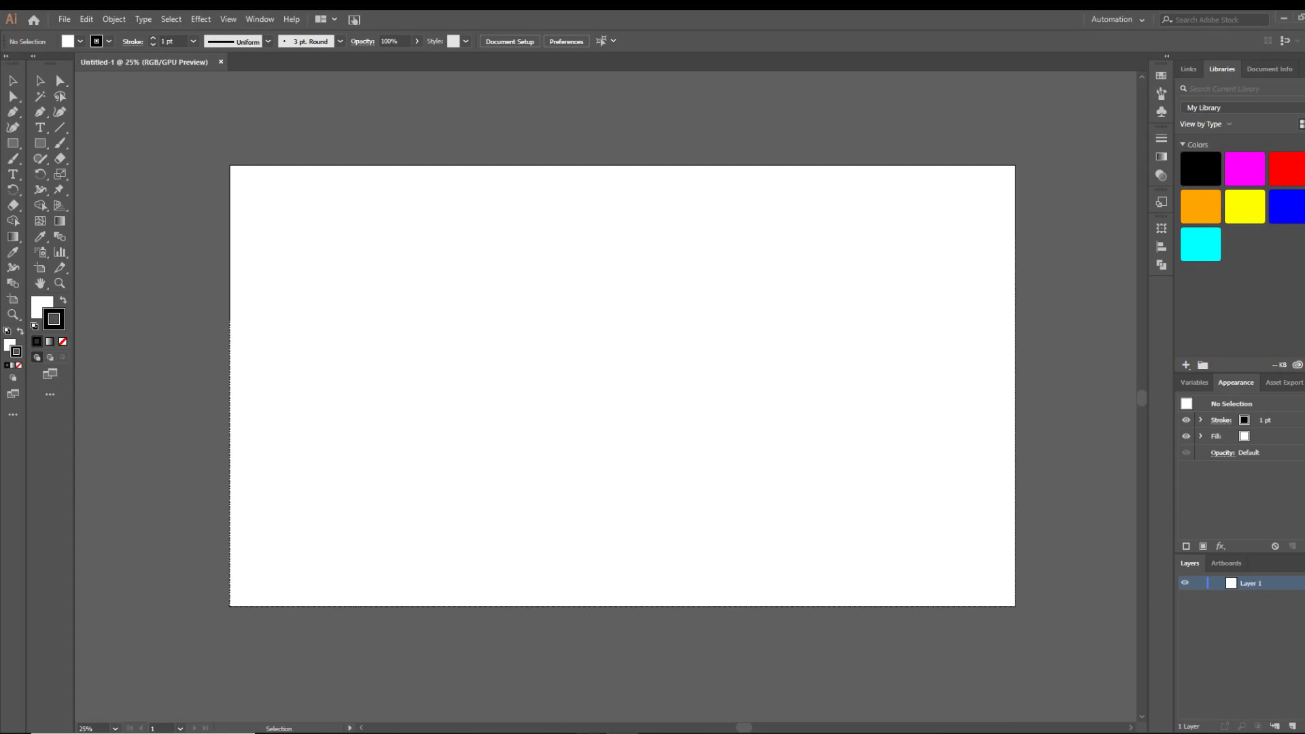
- Bring up the SOLIDWORKS Jewlery Box Cabinet window preview from the taskbar
{"action": "mouse_move", "coordinate": [590, 731]}
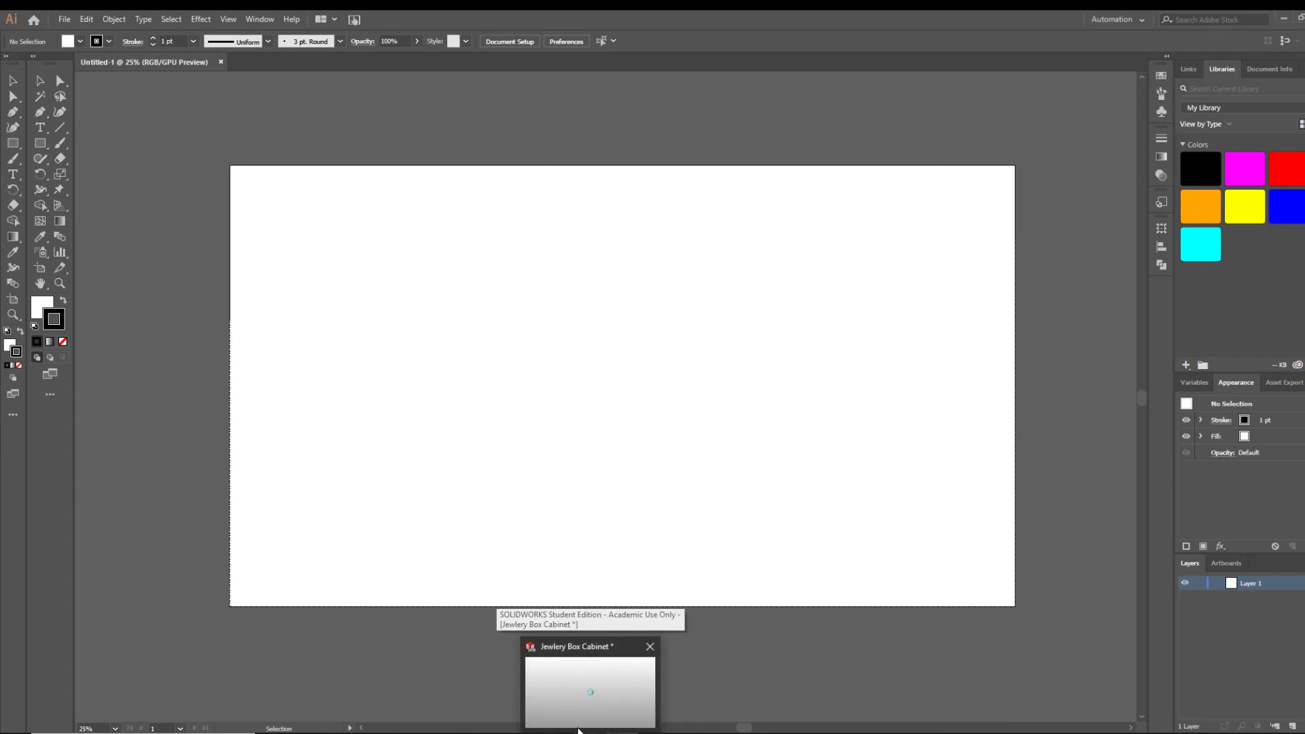
{"action": "left_click", "coordinate": [590, 692]}
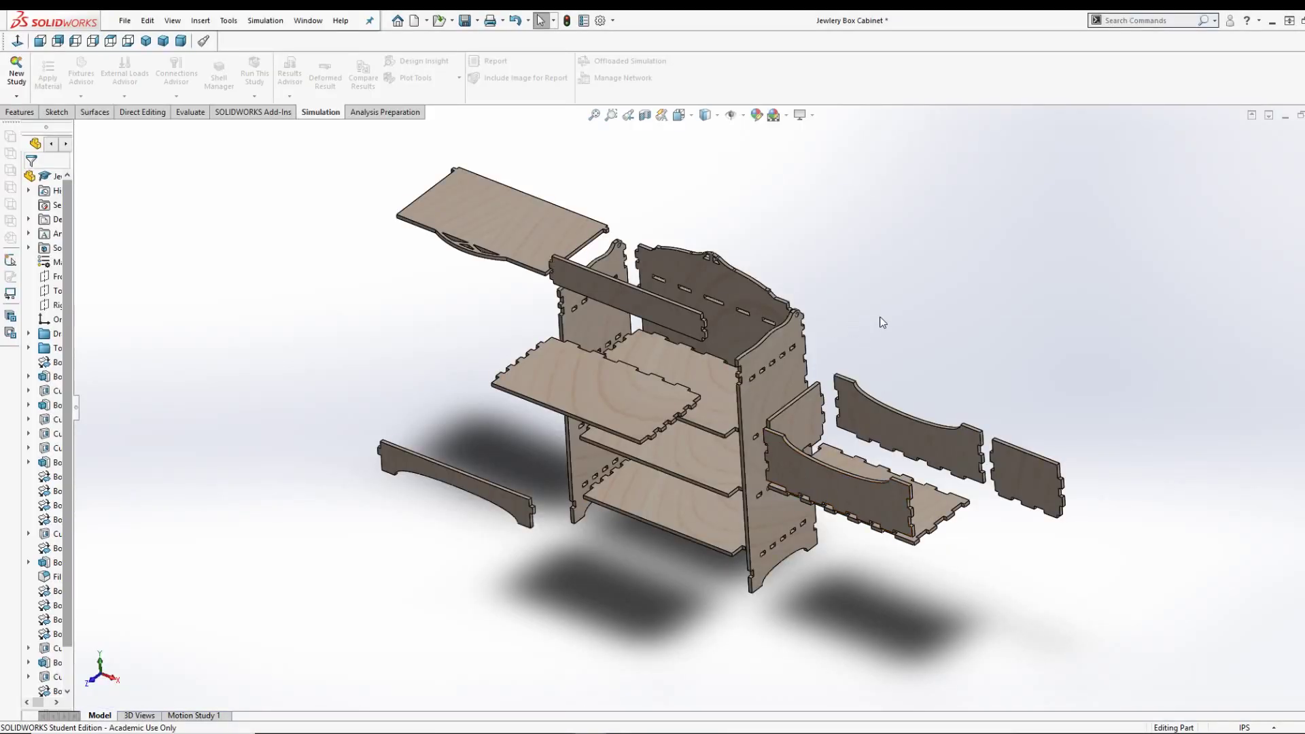
{"action": "middle_click_drag", "start_coordinate": [883, 322], "coordinate": [904, 230]}
{"action": "key", "text": "Escape"}
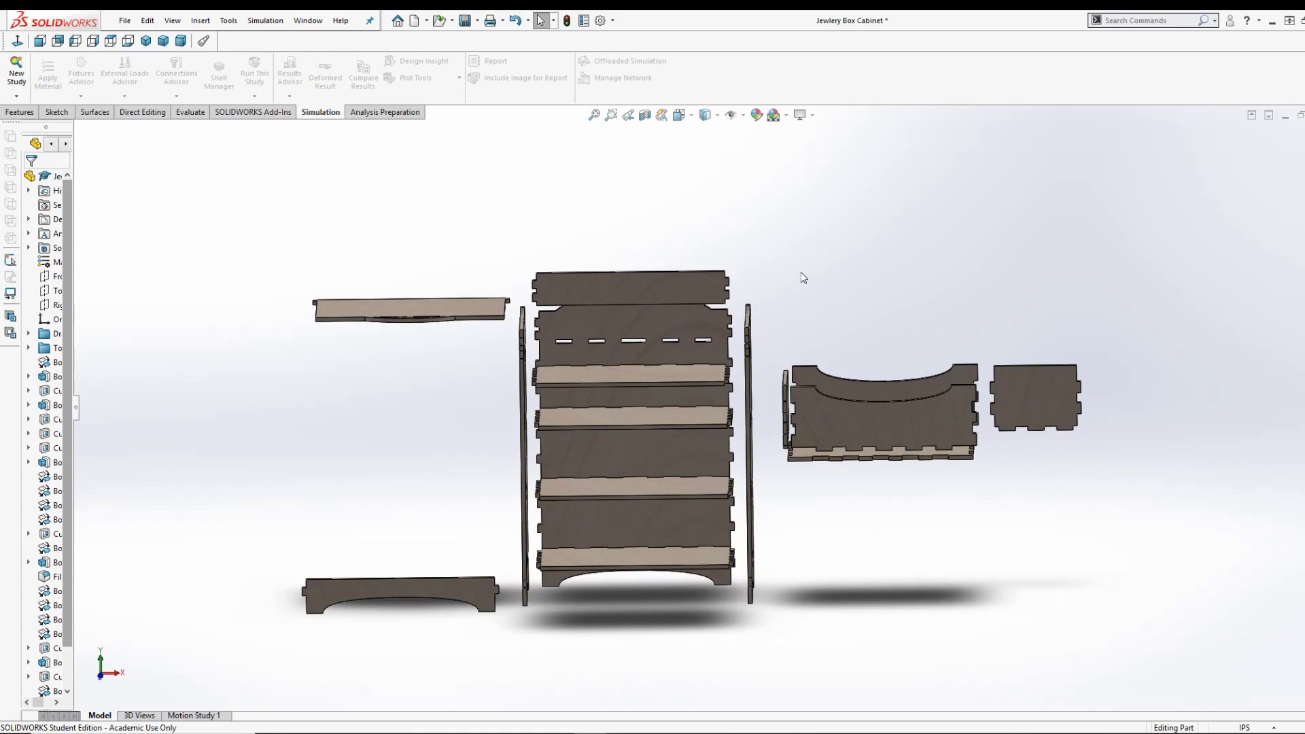
{"action": "middle_click_drag", "start_coordinate": [803, 278], "coordinate": [814, 242]}
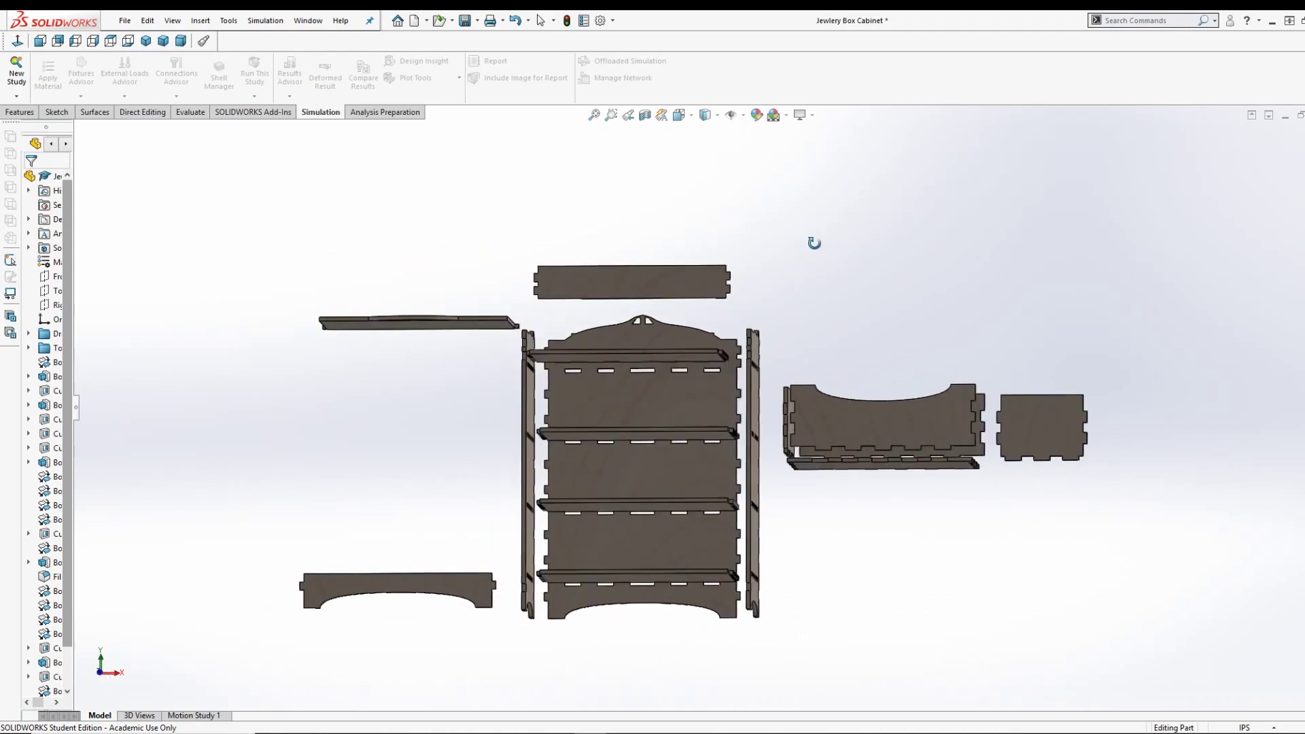
{"action": "key", "text": "ctrl+7"}
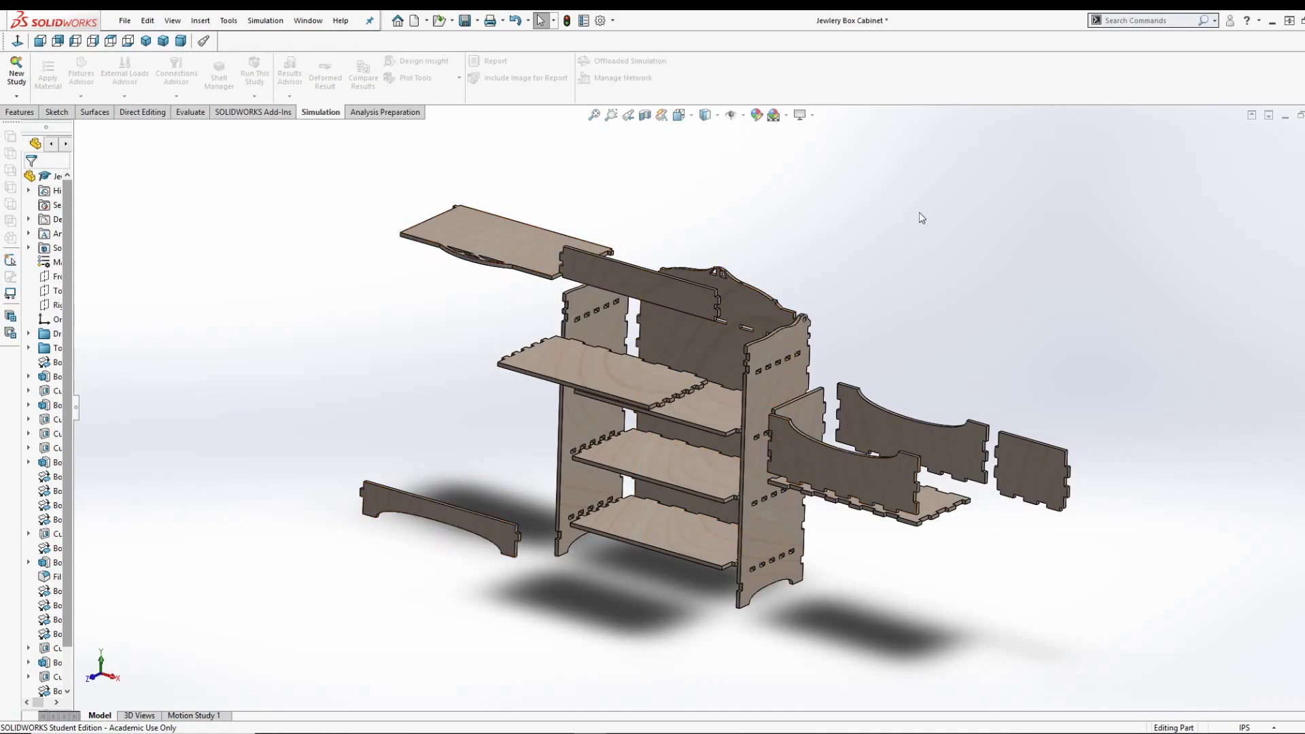
{"action": "middle_click_drag", "start_coordinate": [919, 212], "coordinate": [893, 317]}
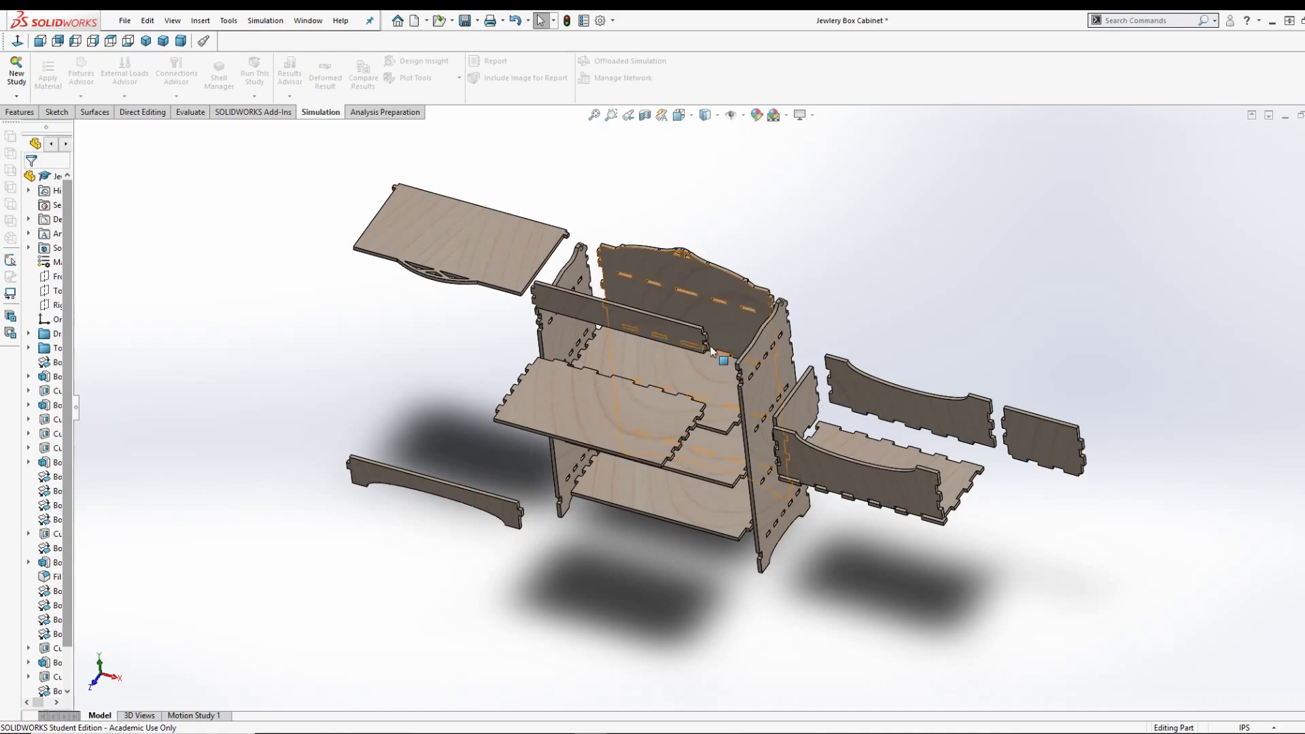
{"action": "scroll", "coordinate": [654, 350], "scroll_direction": "down", "scroll_amount": 3}
{"action": "left_click", "coordinate": [684, 440]}
{"action": "middle_click_drag", "start_coordinate": [684, 439], "coordinate": [741, 463]}
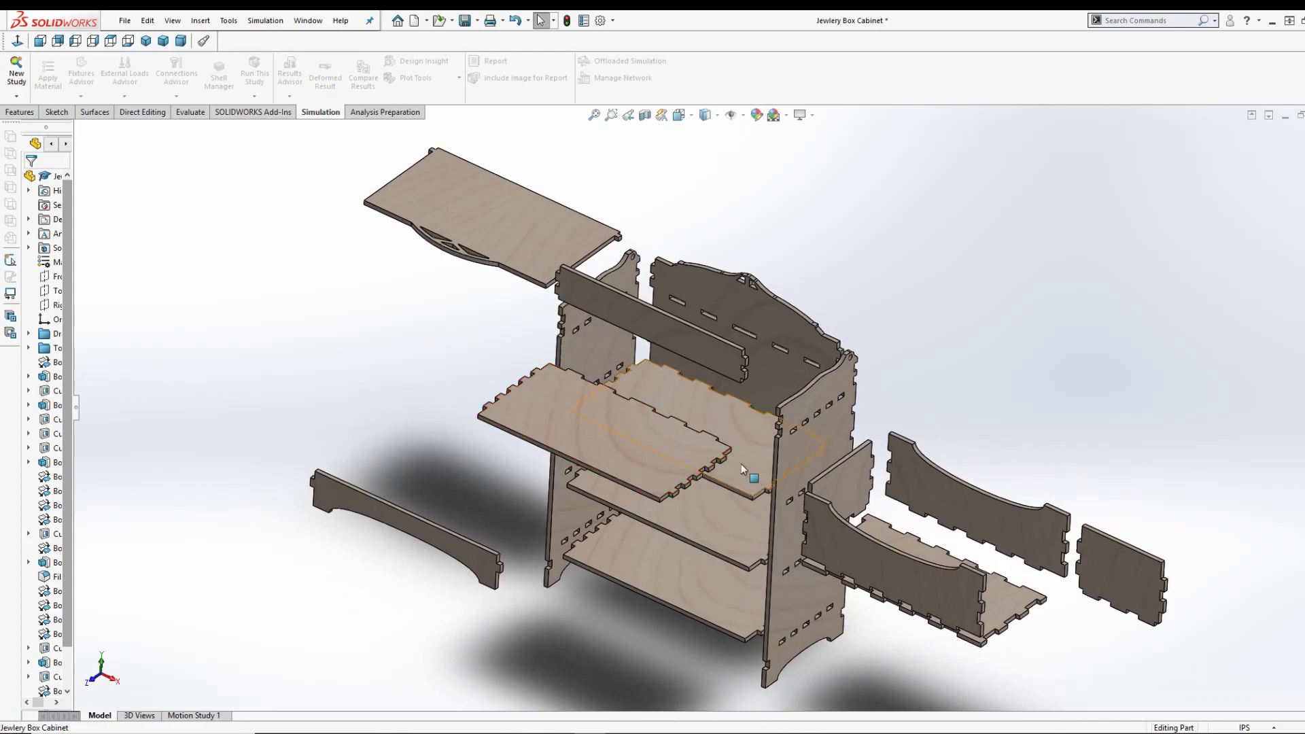
{"action": "scroll", "coordinate": [741, 464], "scroll_direction": "up", "scroll_amount": 3}
{"action": "scroll", "coordinate": [699, 405], "scroll_direction": "down", "scroll_amount": 2}
{"action": "scroll", "coordinate": [700, 394], "scroll_direction": "down", "scroll_amount": 1}
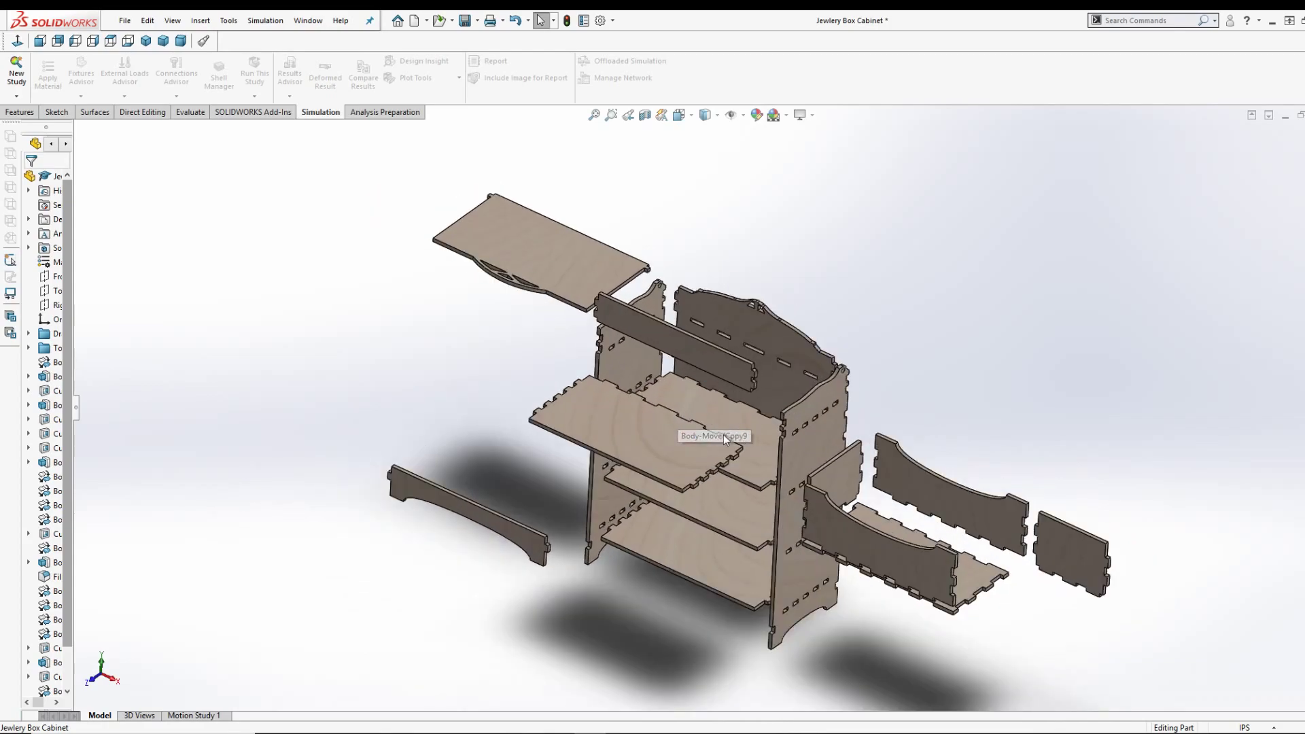
{"action": "scroll", "coordinate": [721, 442], "scroll_direction": "down", "scroll_amount": 2}
{"action": "scroll", "coordinate": [737, 522], "scroll_direction": "up", "scroll_amount": 1}
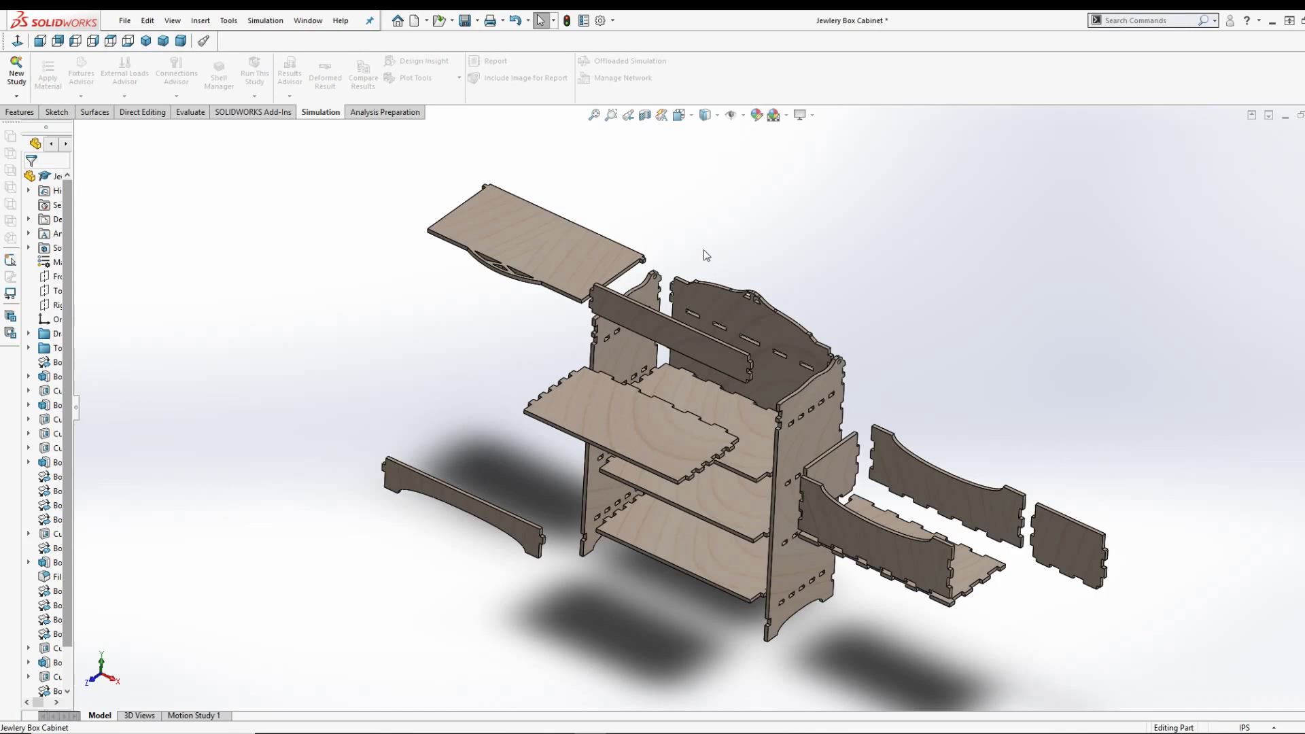
{"action": "middle_click_drag", "start_coordinate": [758, 277], "coordinate": [862, 471]}
{"action": "scroll", "coordinate": [863, 471], "scroll_direction": "down", "scroll_amount": 3}
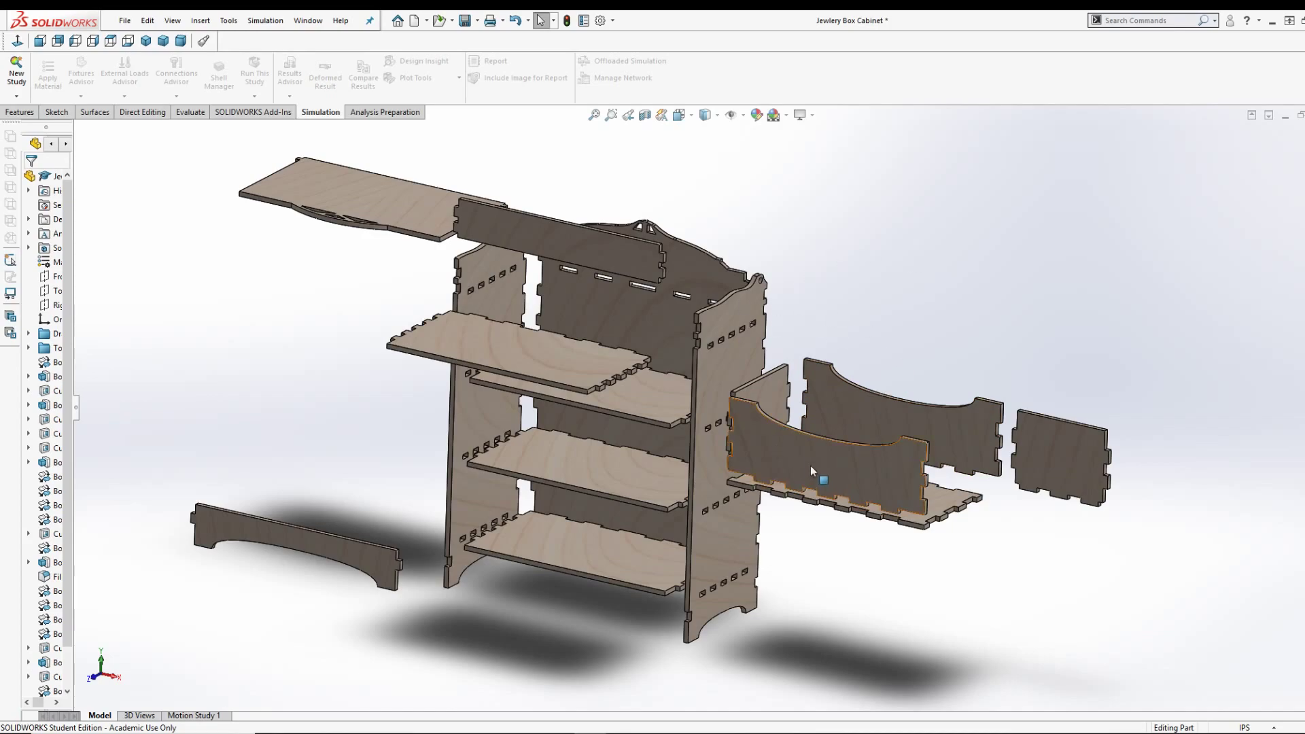
{"action": "middle_click_drag", "start_coordinate": [595, 408], "coordinate": [607, 446]}
{"action": "scroll", "coordinate": [606, 446], "scroll_direction": "up", "scroll_amount": 3}
{"action": "scroll", "coordinate": [602, 400], "scroll_direction": "down", "scroll_amount": 2}
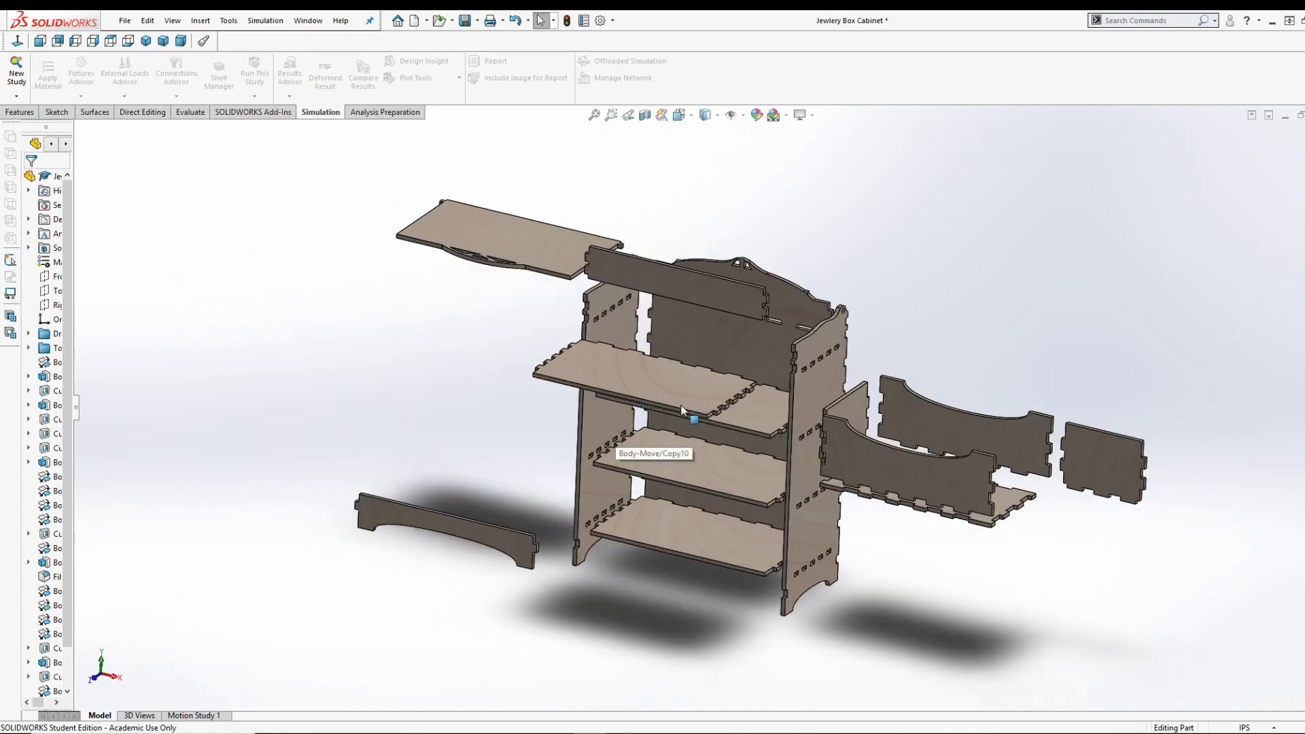
{"action": "middle_click_drag", "start_coordinate": [674, 388], "coordinate": [807, 458]}
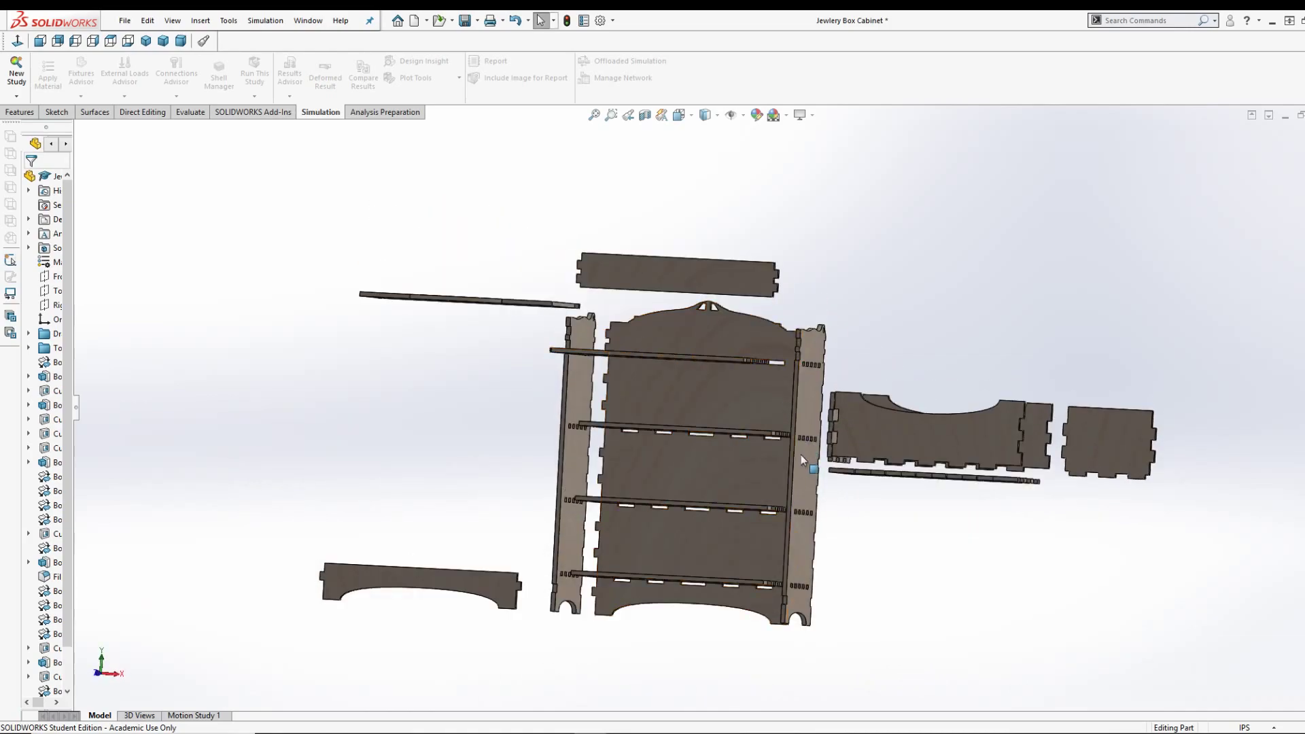
- Export the bottom curved board with Export to DXF / DWG, naming the file Jewlery Box Cabinet 2
{"action": "left_click", "coordinate": [489, 589]}
{"action": "right_click", "coordinate": [489, 589]}
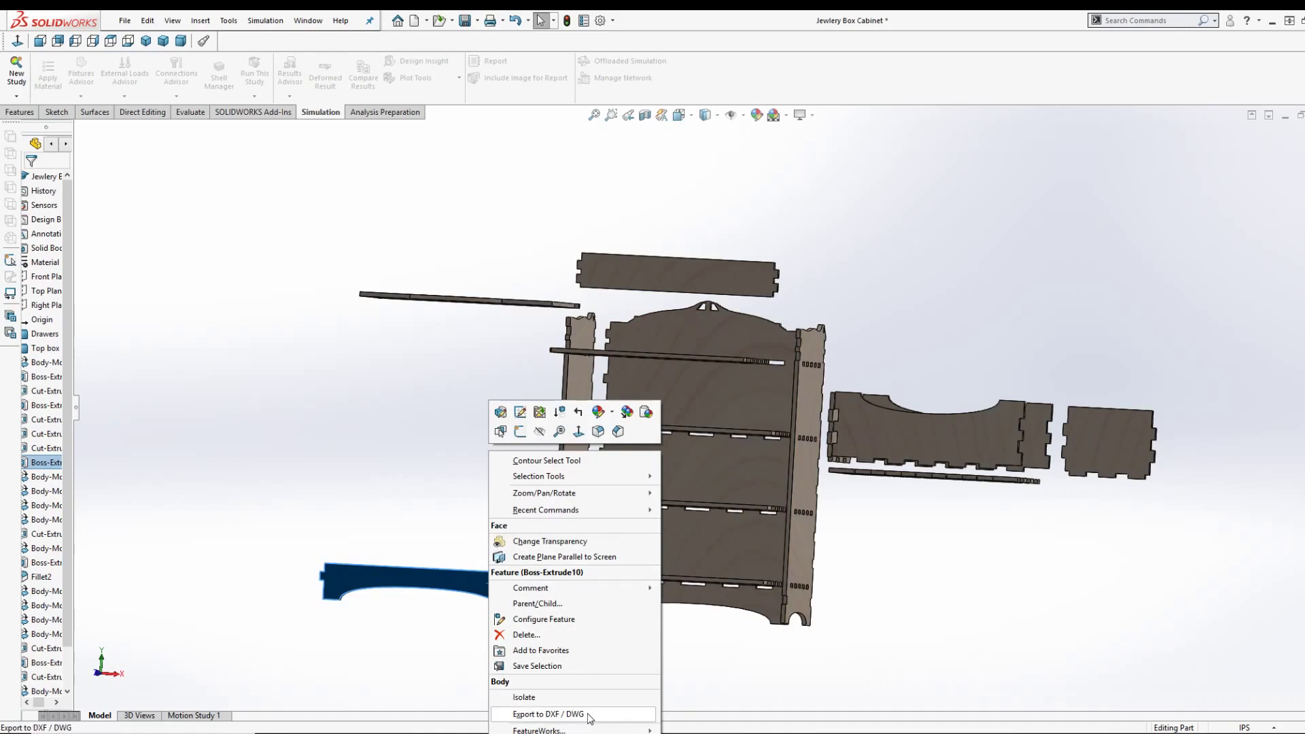
{"action": "left_click", "coordinate": [551, 715]}
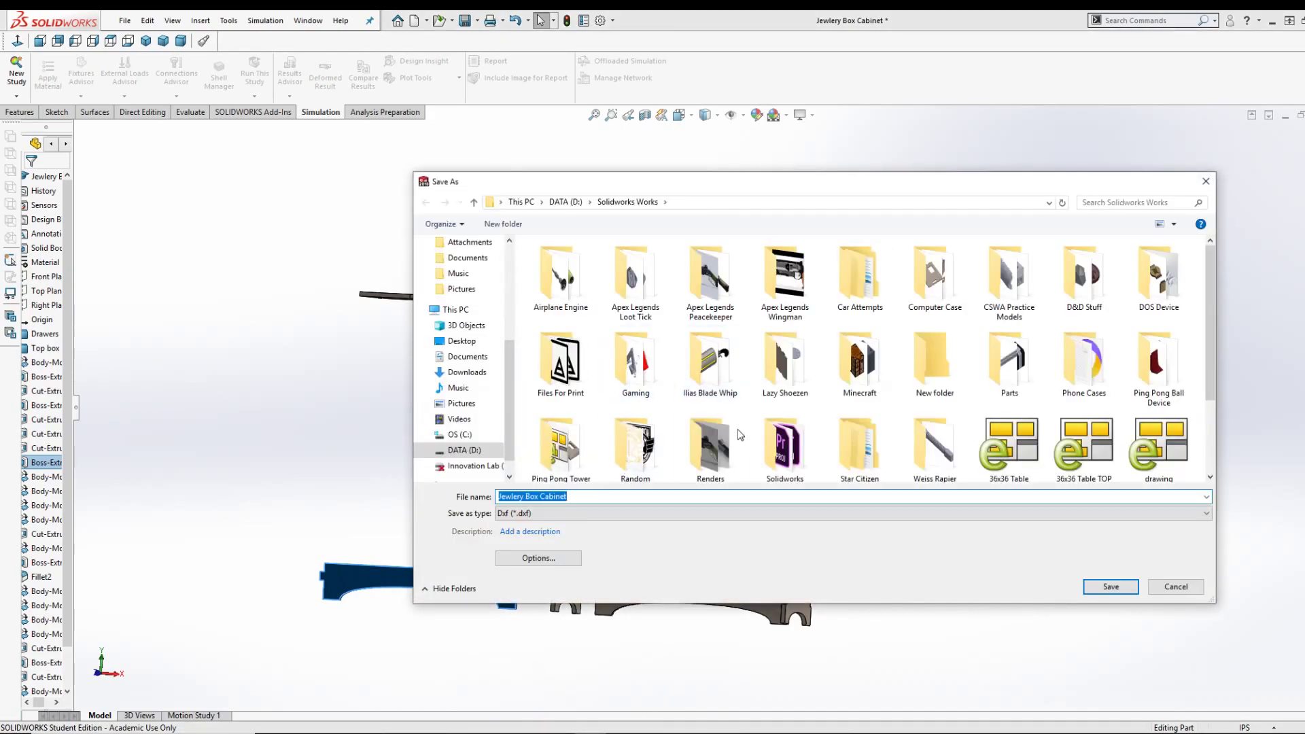
{"action": "scroll", "coordinate": [680, 449], "scroll_direction": "down", "scroll_amount": 1}
{"action": "scroll", "coordinate": [761, 442], "scroll_direction": "up", "scroll_amount": 1}
{"action": "scroll", "coordinate": [761, 442], "scroll_direction": "down", "scroll_amount": 1}
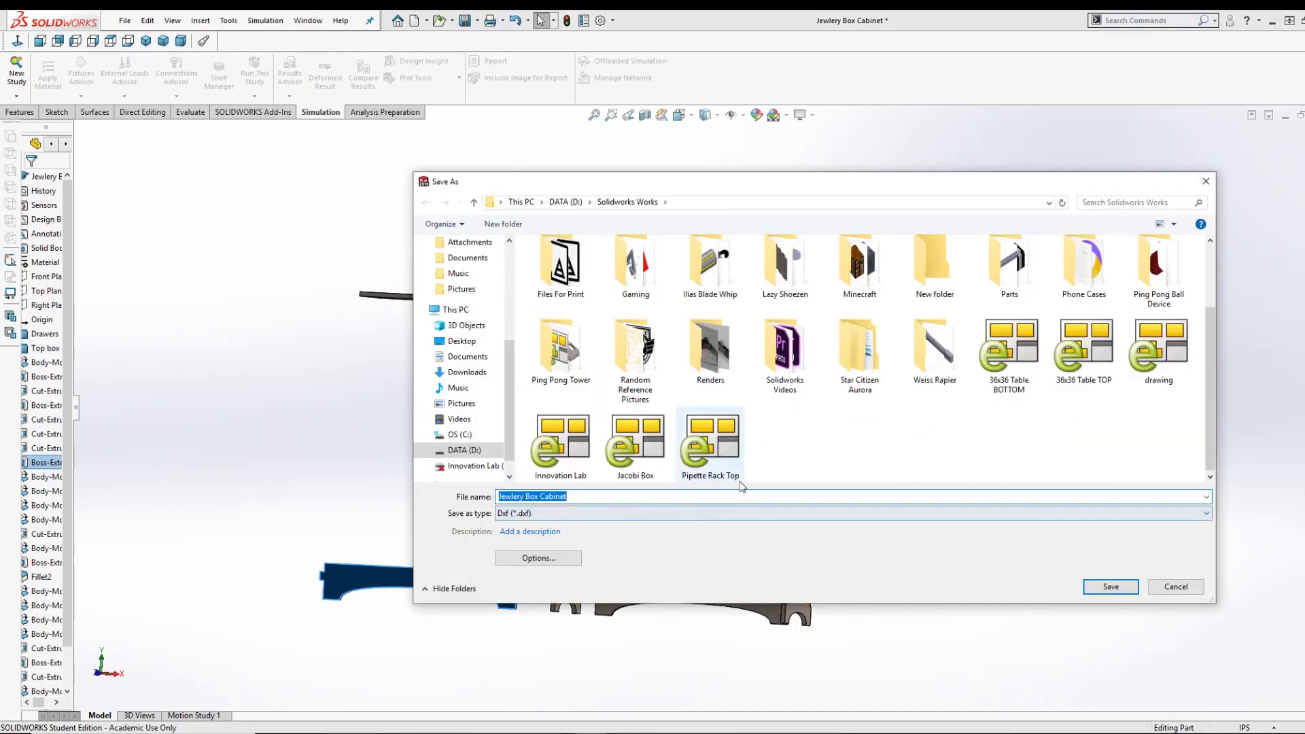
{"action": "scroll", "coordinate": [726, 483], "scroll_direction": "up", "scroll_amount": 1}
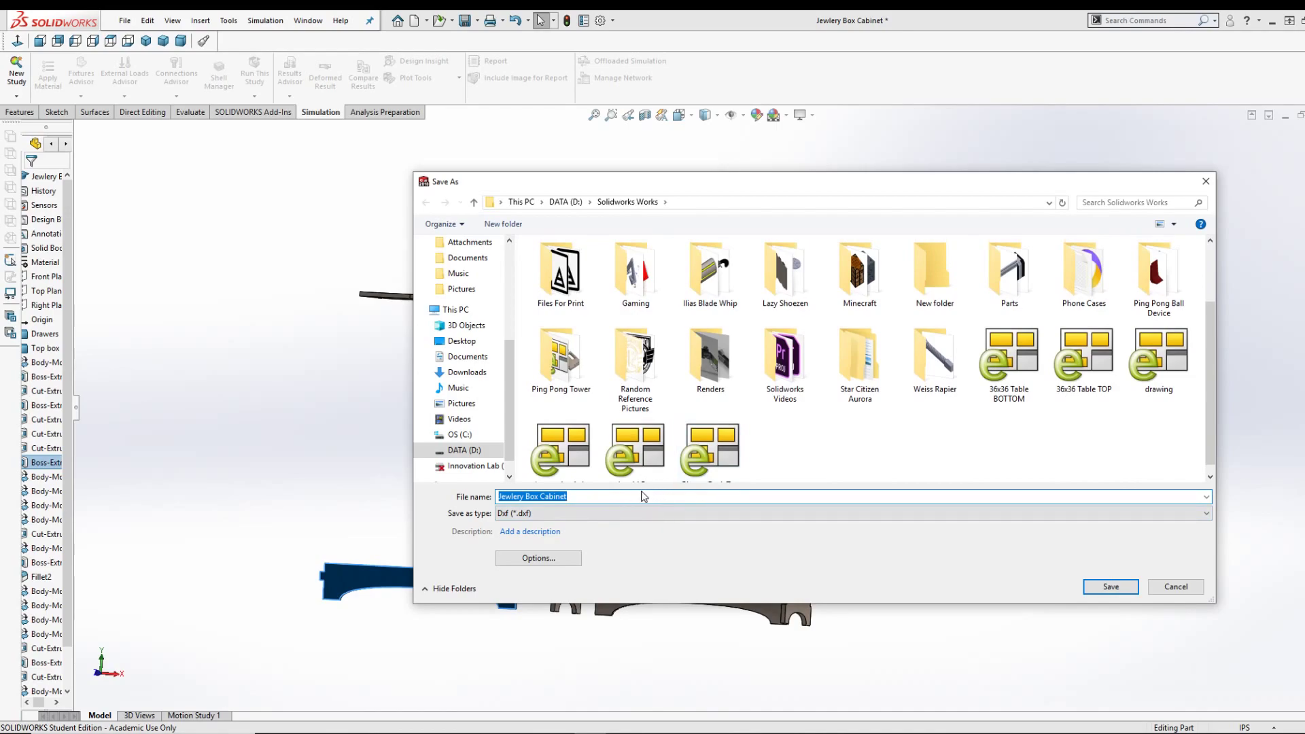
{"action": "left_click", "coordinate": [676, 494]}
- Accept the Jewlery Box Cabinet 2 file name and widen the DXF/DWG Output settings panel
{"action": "key", "text": "Return"}
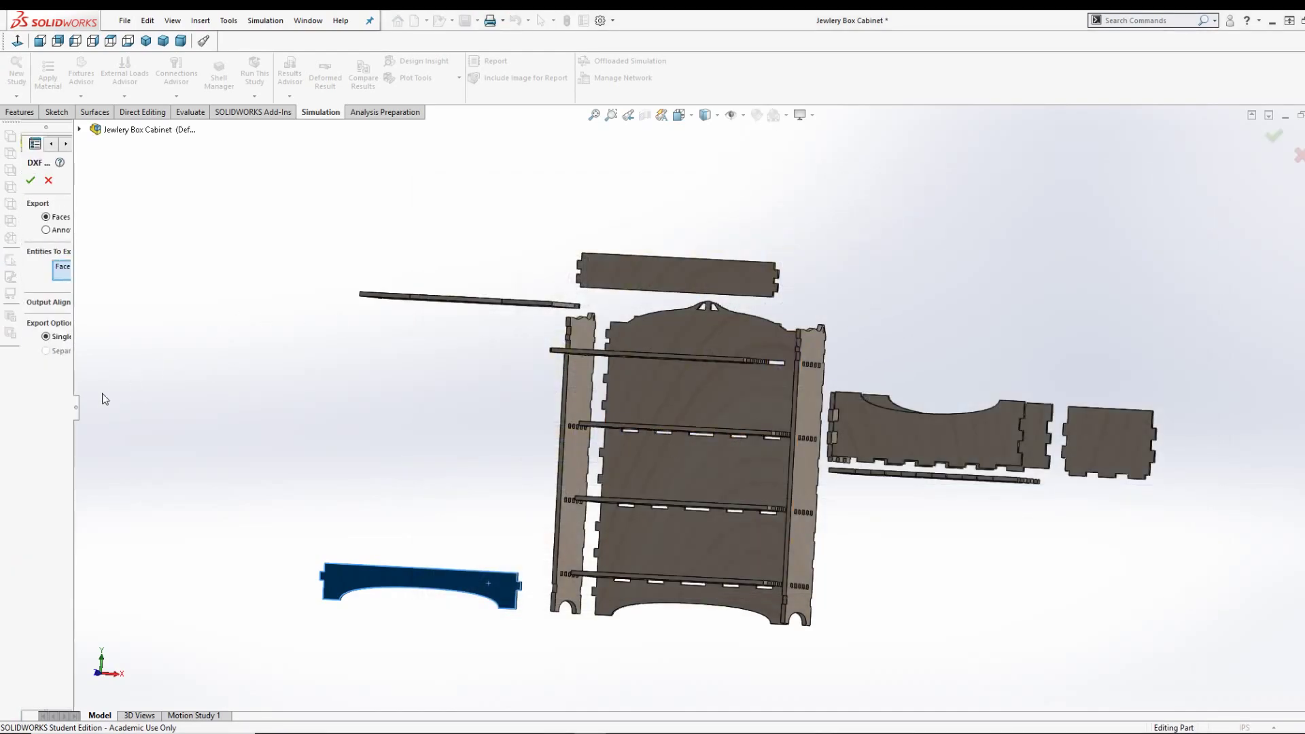
{"action": "left_click_drag", "start_coordinate": [77, 406], "coordinate": [148, 408]}
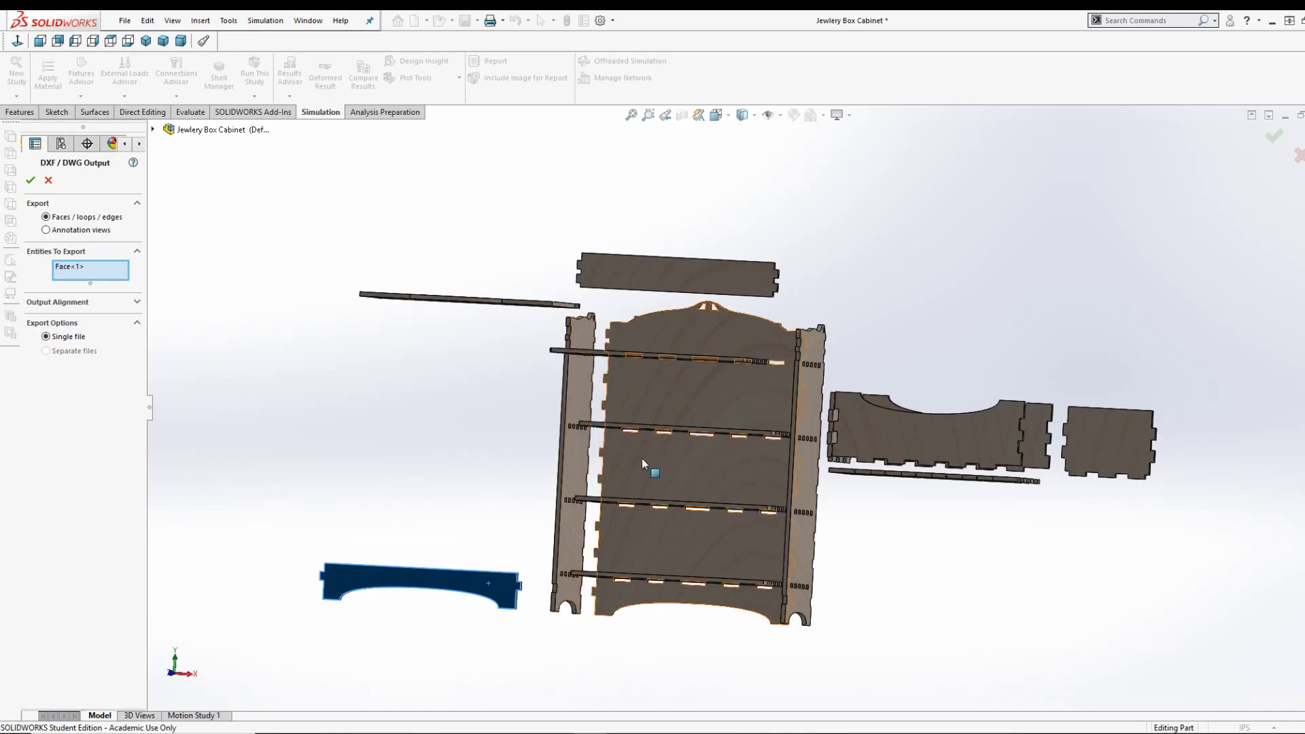
{"action": "mouse_move", "coordinate": [504, 393]}
{"action": "middle_mouse_down"}
{"action": "mouse_move", "coordinate": [513, 402]}
{"action": "mouse_move", "coordinate": [498, 413]}
{"action": "mouse_move", "coordinate": [504, 390]}
{"action": "middle_mouse_up"}
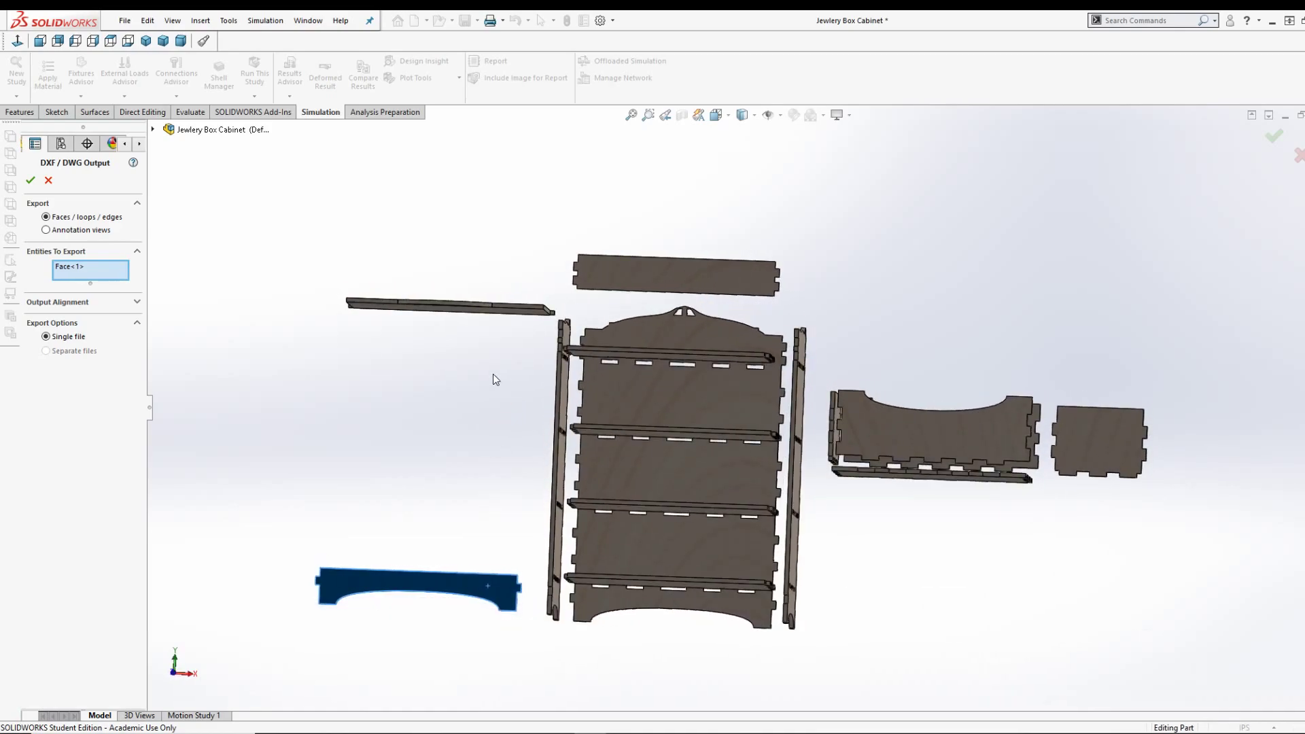
{"action": "middle_click_drag", "start_coordinate": [493, 374], "coordinate": [531, 446]}
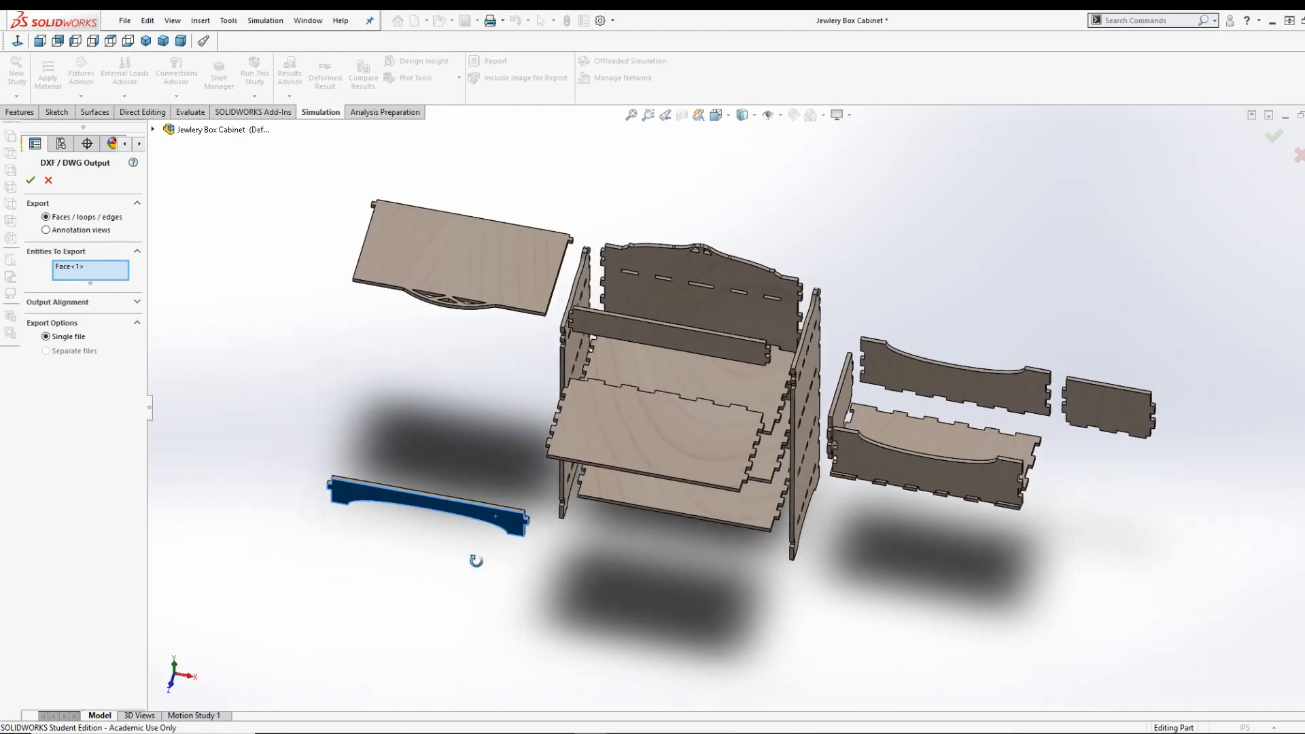
- Add four board faces, including the back and right curved boards, dismissing the not-planar warning
{"action": "left_click", "coordinate": [611, 435]}
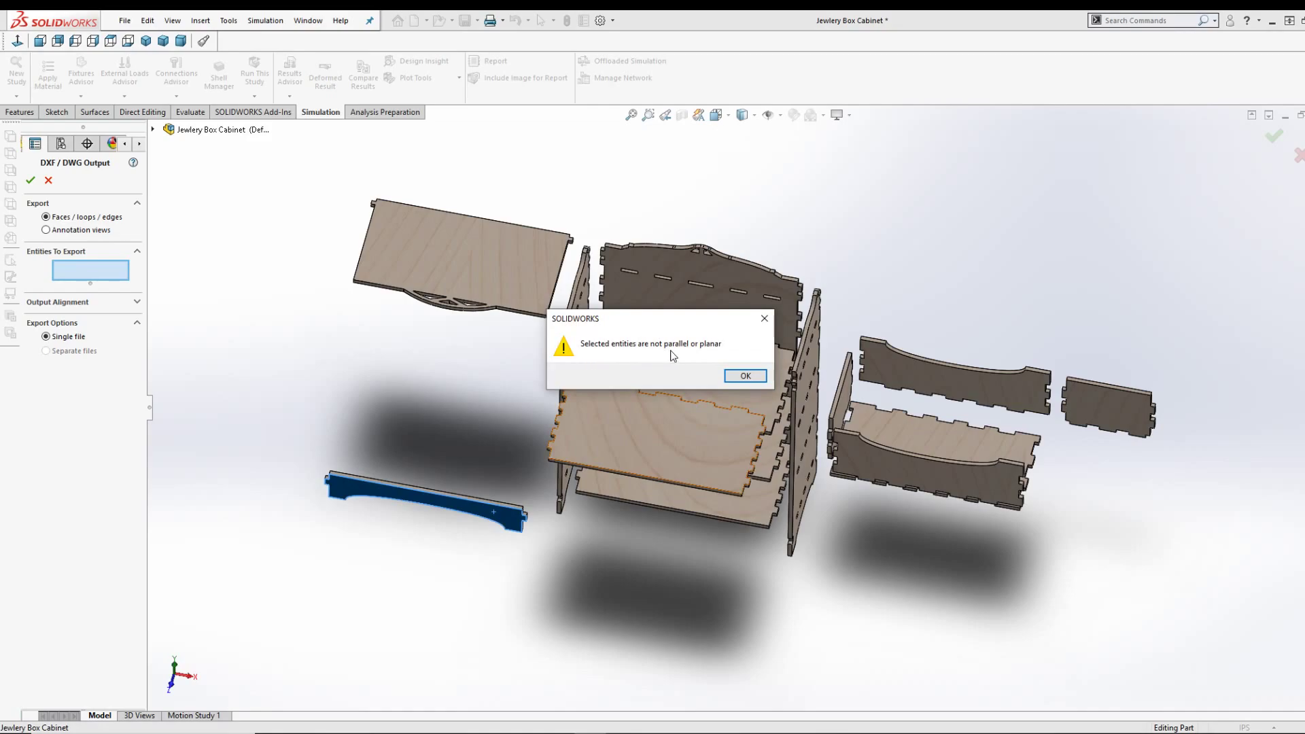
{"action": "left_click", "coordinate": [746, 376]}
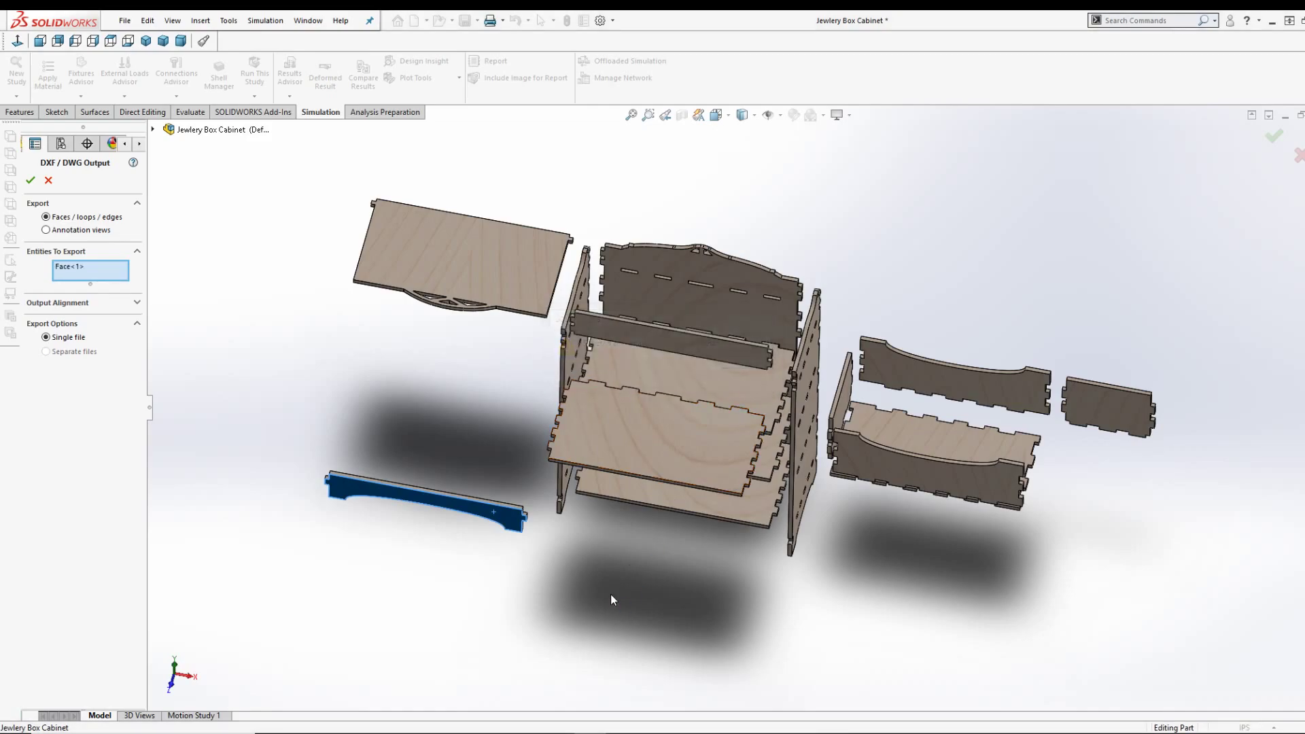
{"action": "left_click", "coordinate": [665, 398]}
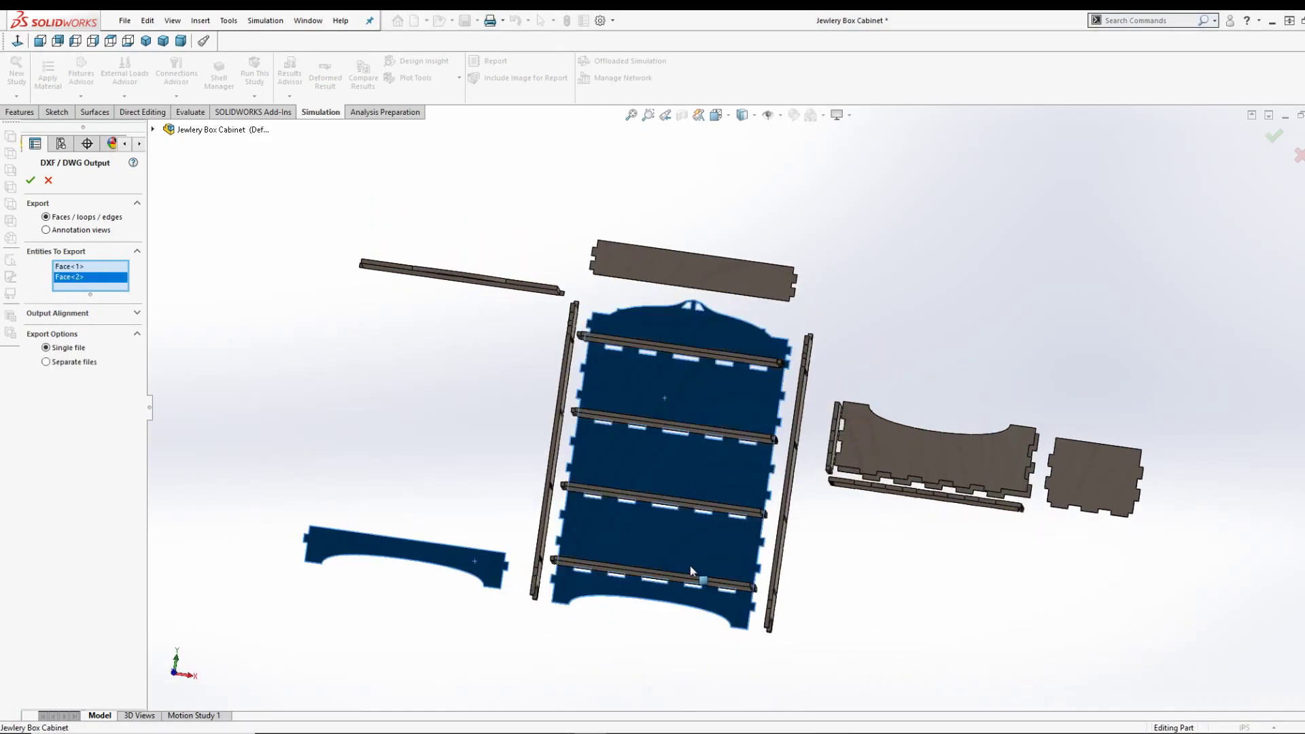
{"action": "left_click", "coordinate": [887, 442]}
{"action": "left_click", "coordinate": [1103, 484]}
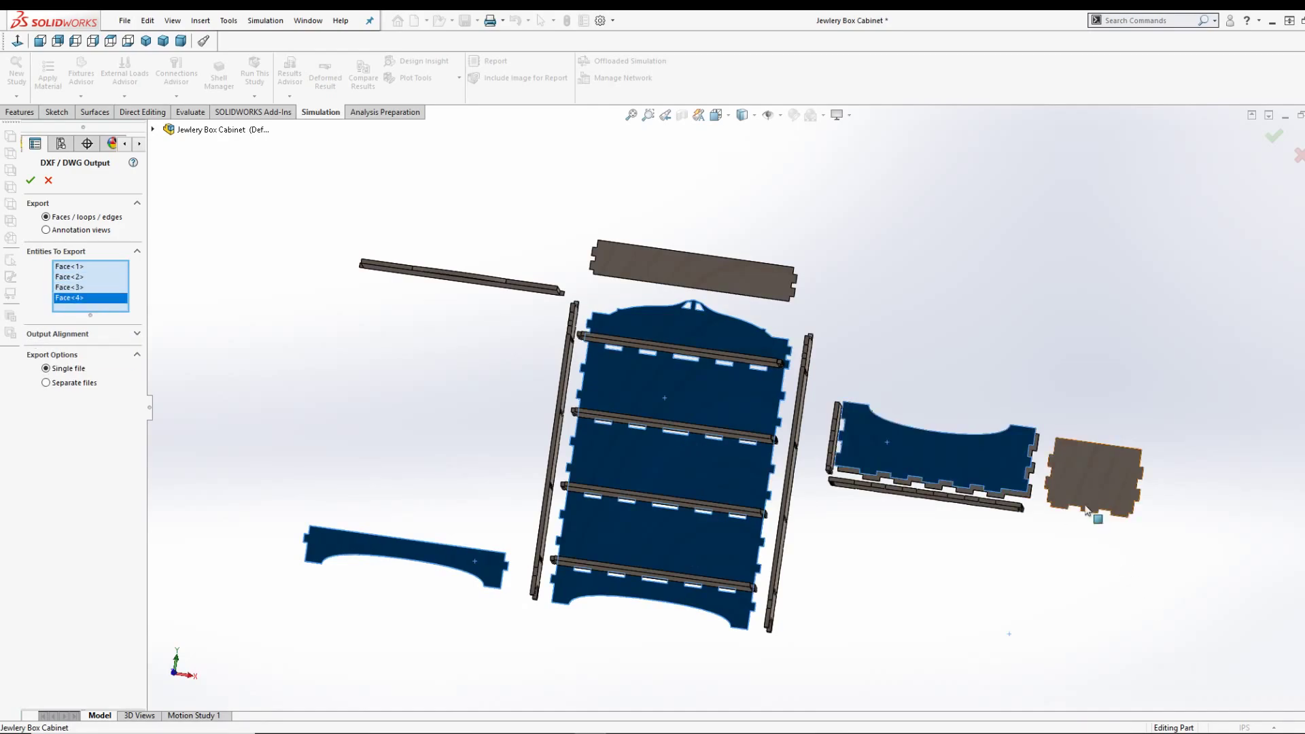
- Add the side panel's face as Face<5>, then return to a fitted front view
{"action": "middle_click_drag", "start_coordinate": [790, 542], "coordinate": [821, 544]}
{"action": "key", "text": "ctrl+1"}
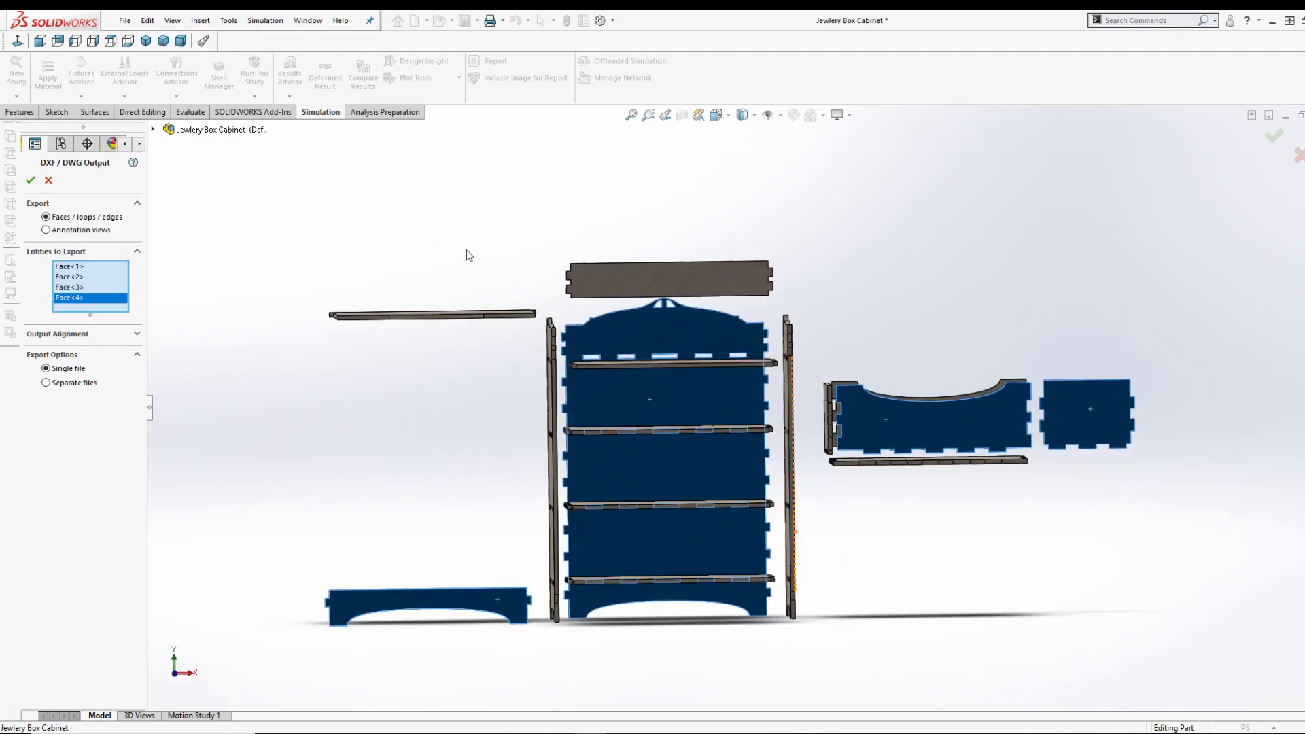
{"action": "key", "text": "space"}
{"action": "left_click", "coordinate": [610, 508]}
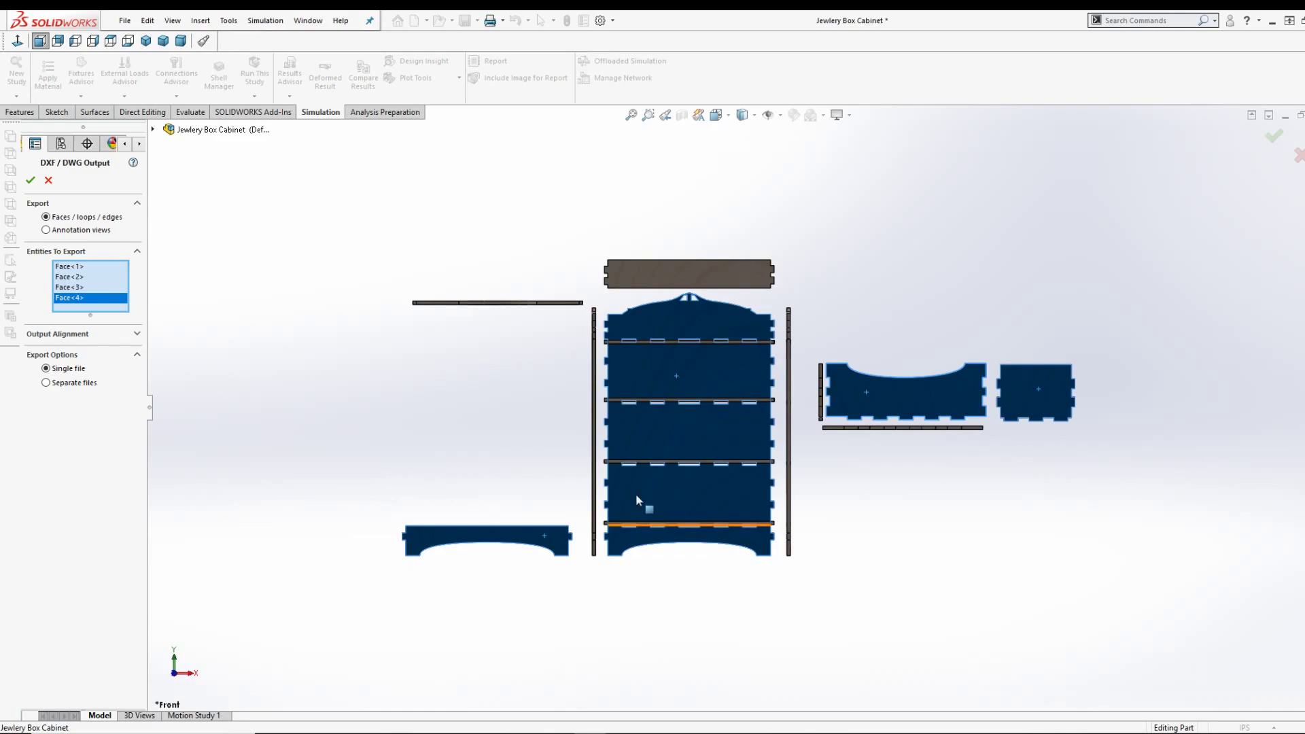
{"action": "scroll", "coordinate": [909, 435], "scroll_direction": "down", "scroll_amount": 3}
{"action": "middle_click_drag", "start_coordinate": [885, 427], "coordinate": [844, 371]}
{"action": "key", "text": "ctrl+7"}
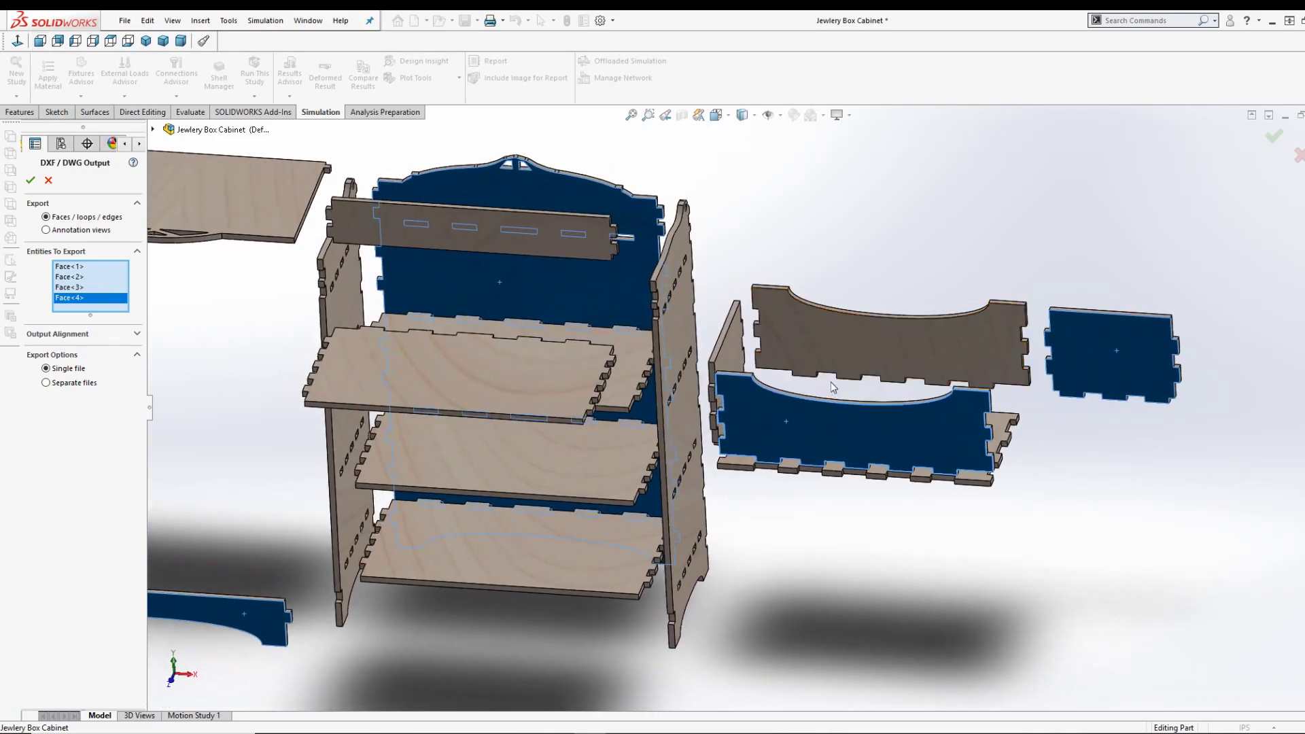
{"action": "left_click", "coordinate": [845, 347]}
{"action": "key", "text": "ctrl+1"}
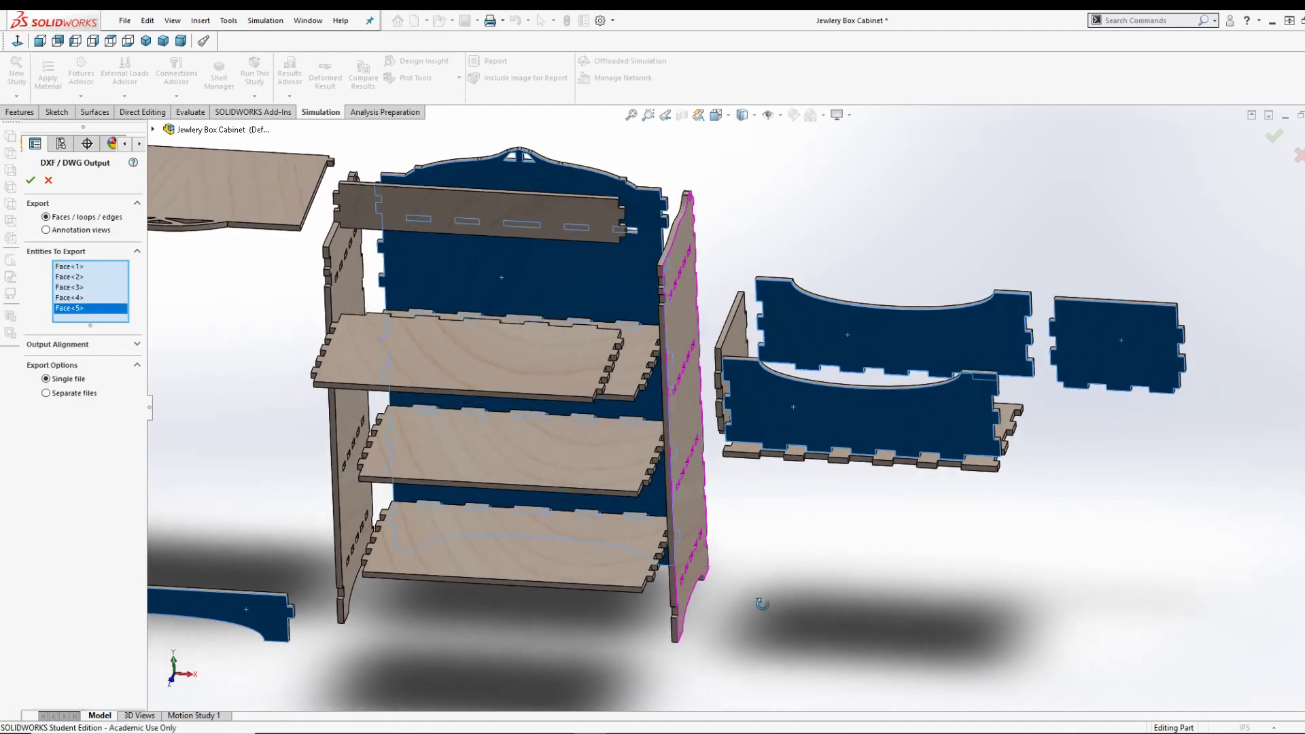
{"action": "key", "text": "space"}
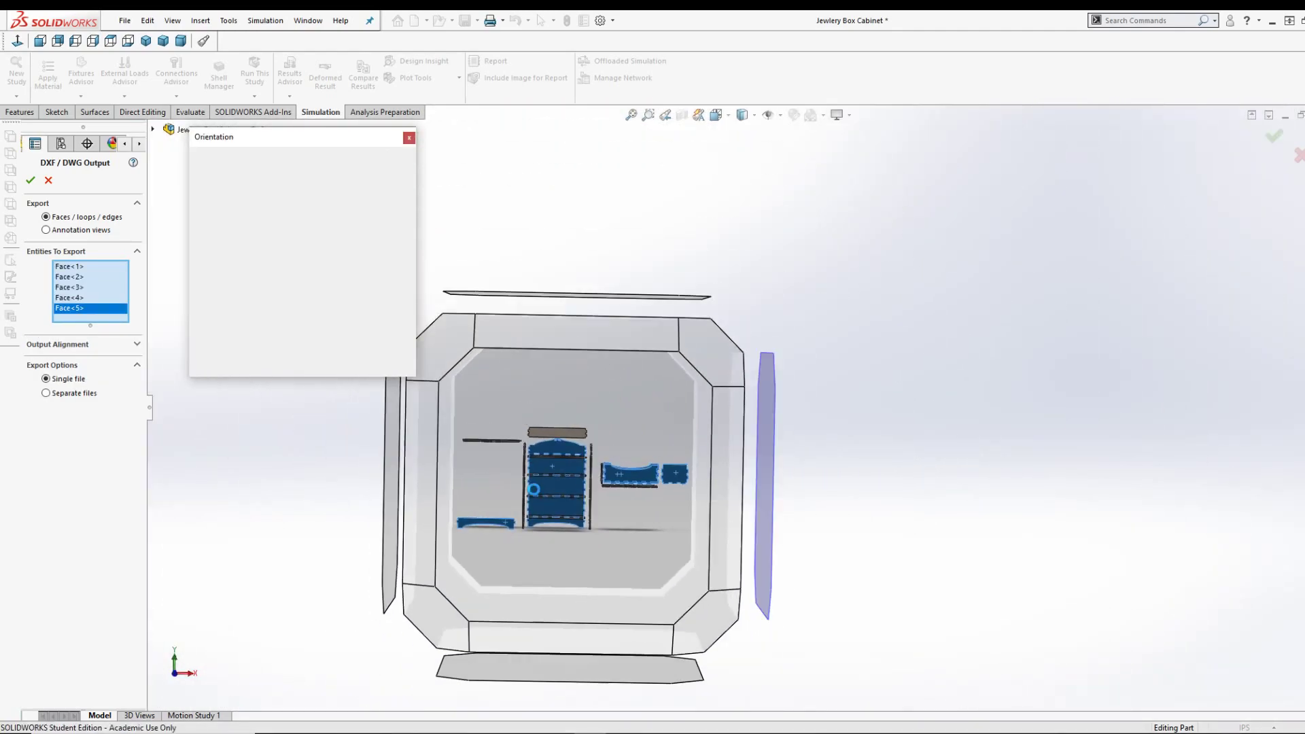
{"action": "left_click", "coordinate": [672, 448]}
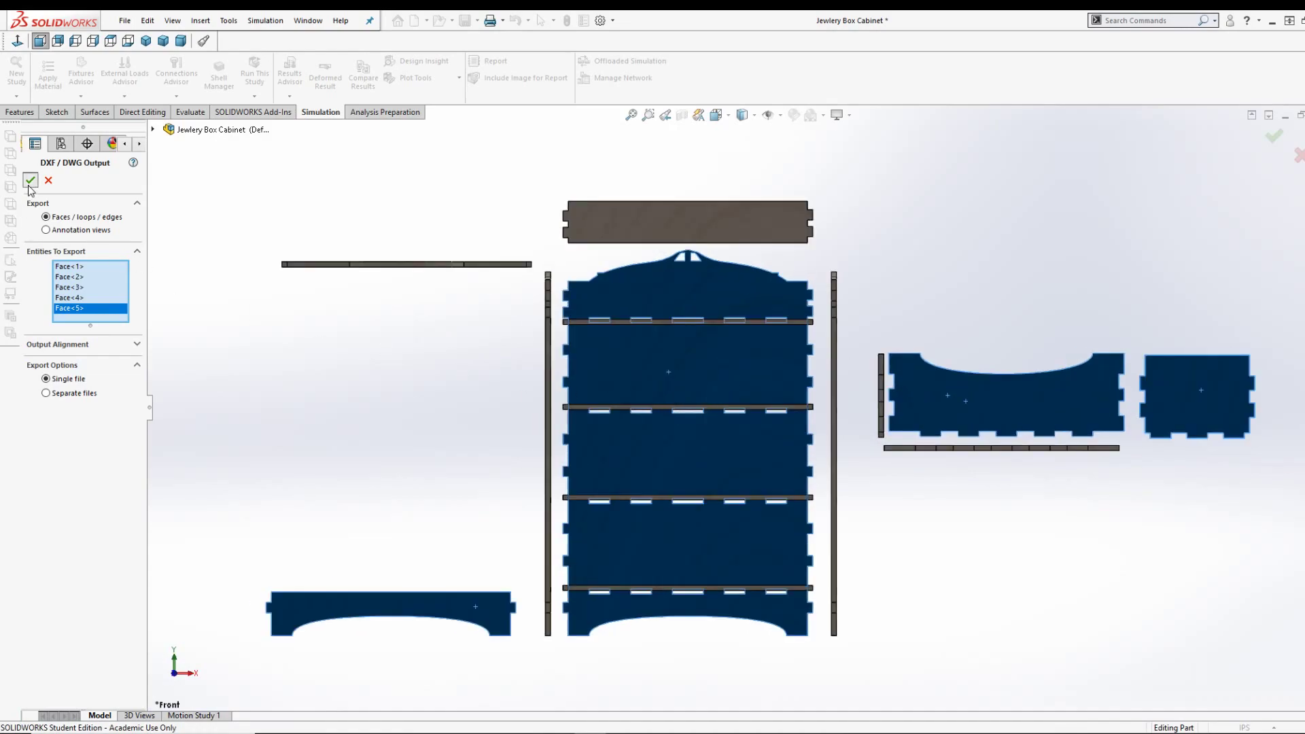
- Confirm the DXF output of the chosen faces and zoom around the DXF/DWG Cleanup preview
{"action": "key", "text": "Return"}
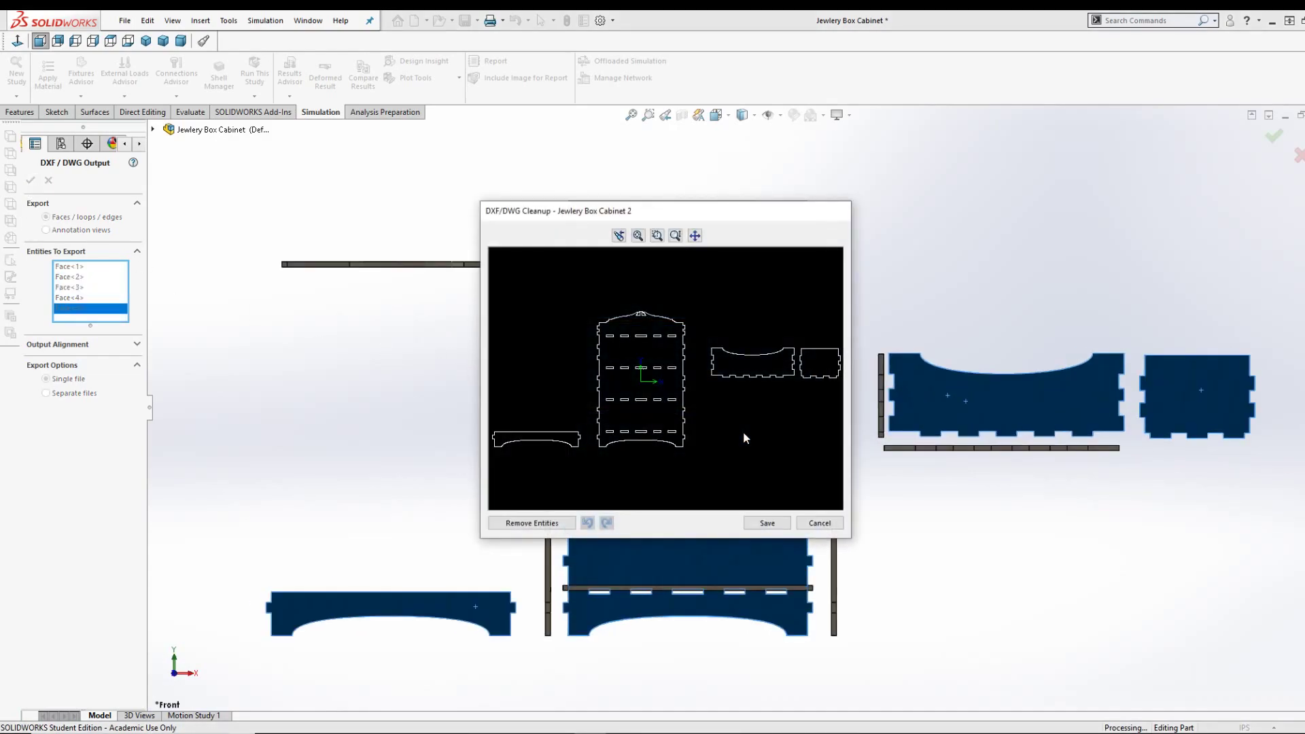
{"action": "scroll", "coordinate": [765, 361], "scroll_direction": "down", "scroll_amount": 5}
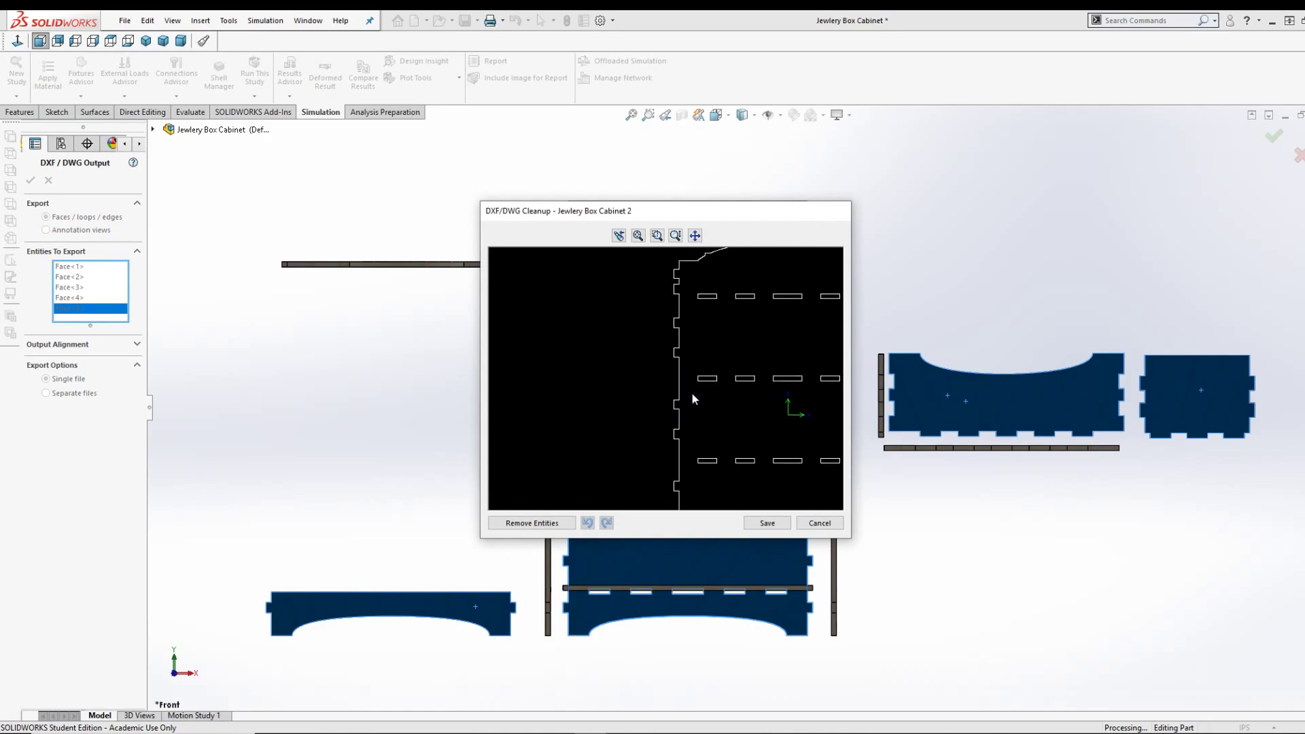
{"action": "left_click", "coordinate": [677, 401]}
{"action": "scroll", "coordinate": [663, 448], "scroll_direction": "down", "scroll_amount": 3}
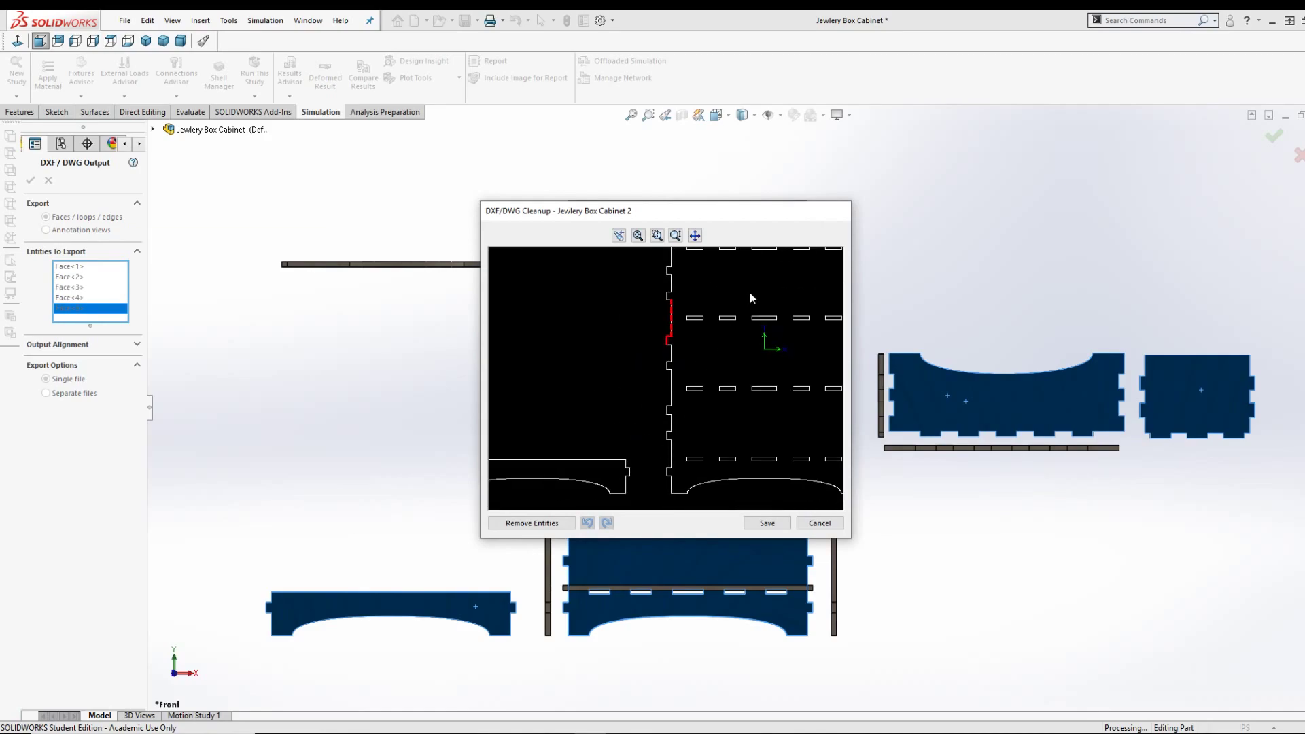
{"action": "scroll", "coordinate": [748, 336], "scroll_direction": "up", "scroll_amount": 6}
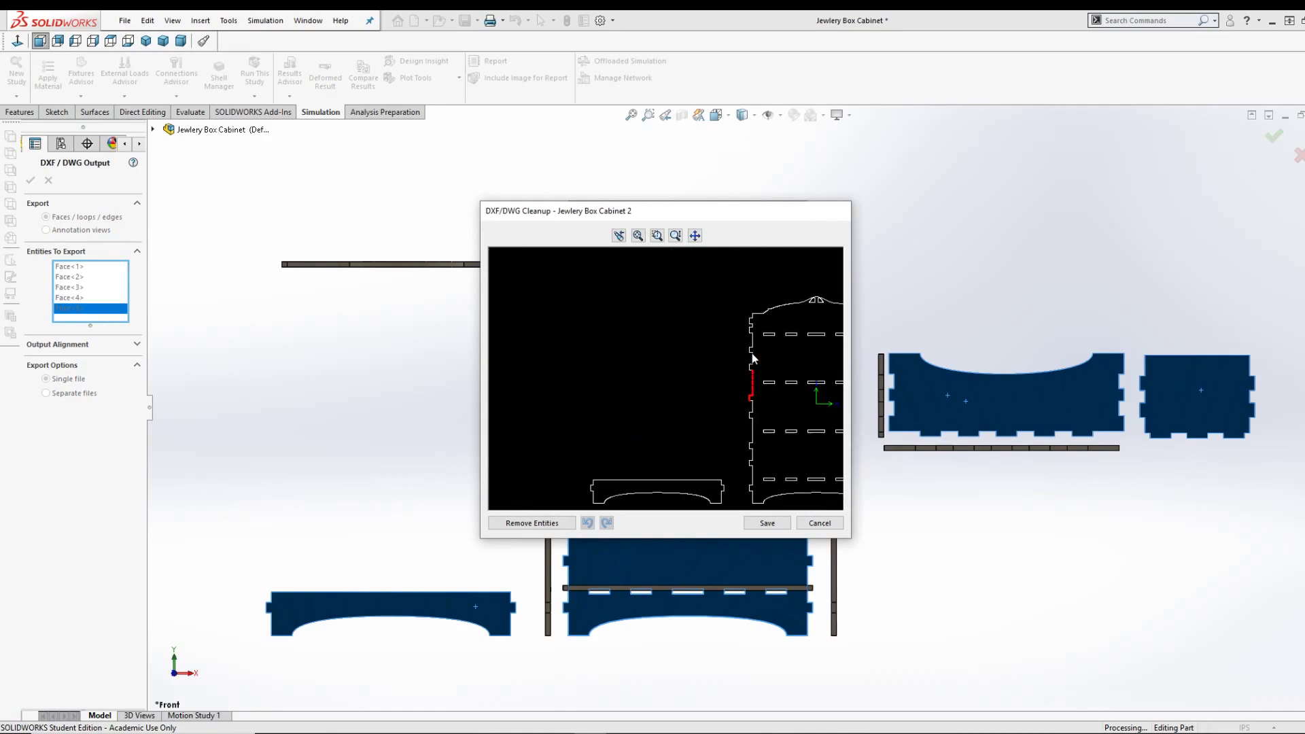
{"action": "scroll", "coordinate": [655, 430], "scroll_direction": "up", "scroll_amount": 3}
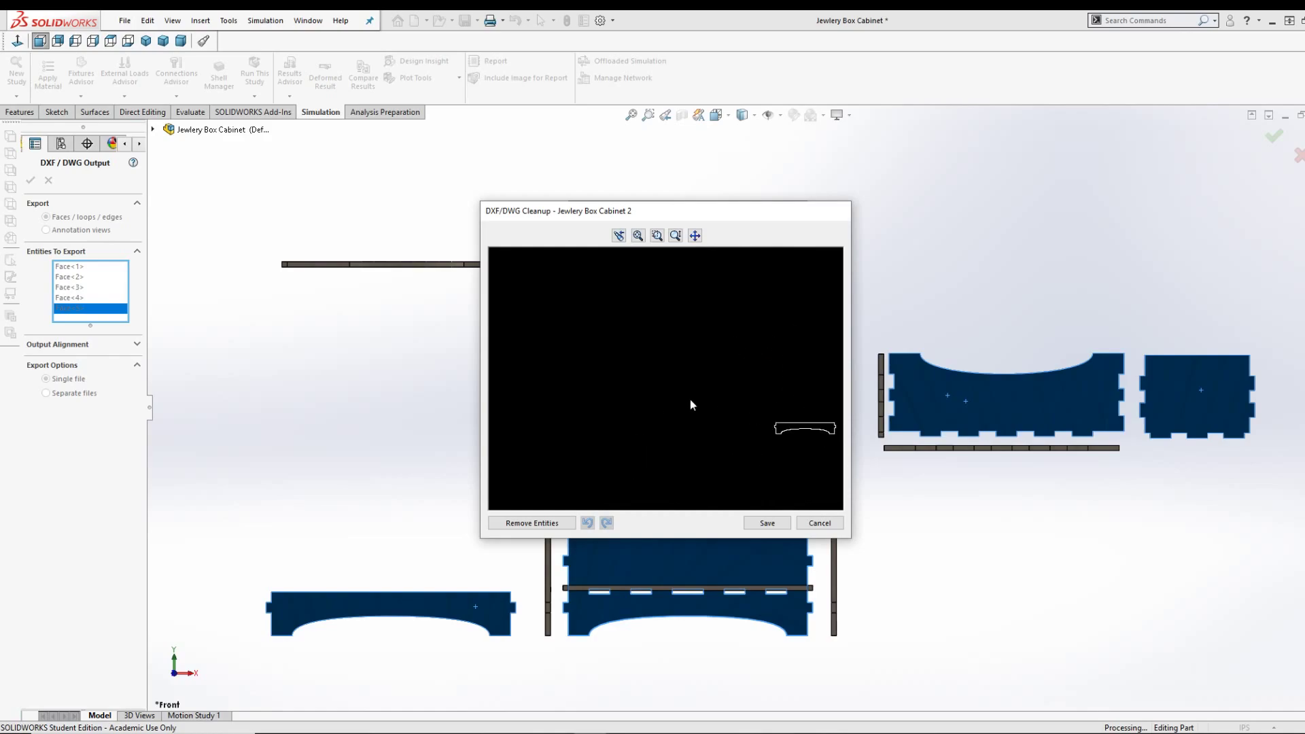
{"action": "scroll", "coordinate": [521, 367], "scroll_direction": "down", "scroll_amount": 8}
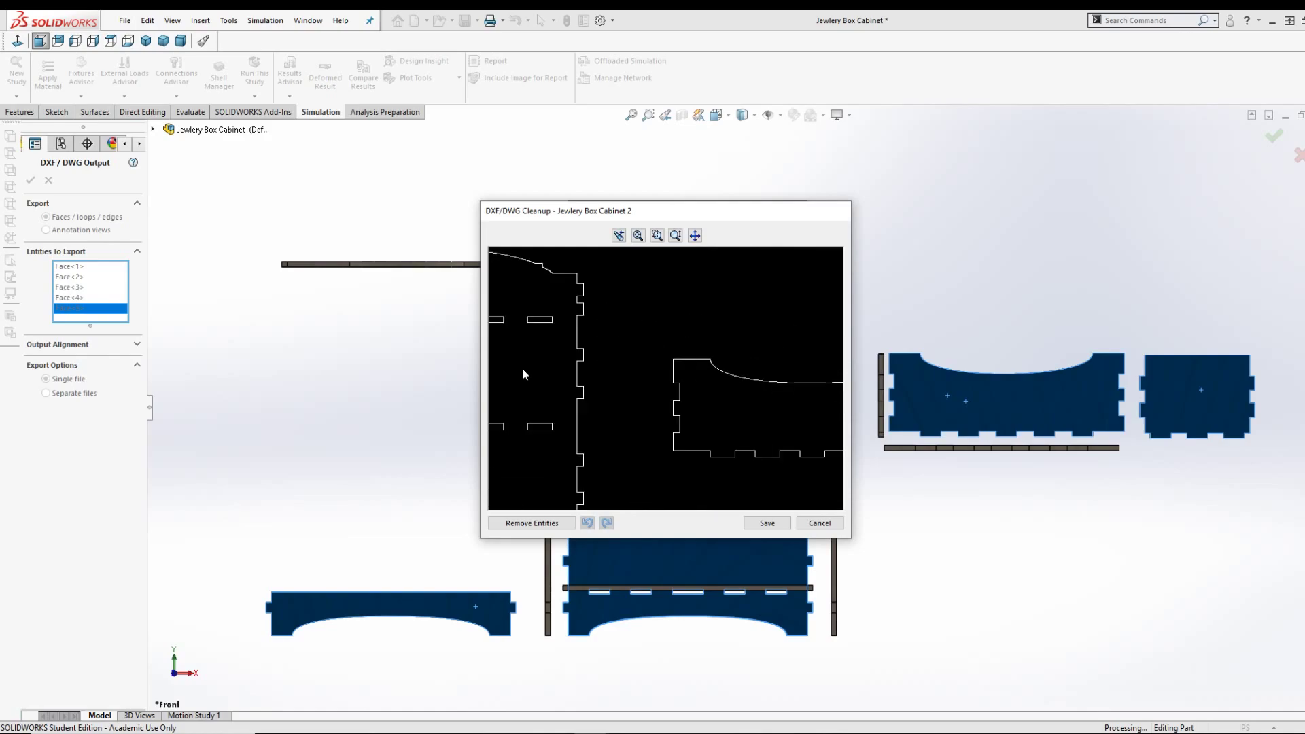
{"action": "scroll", "coordinate": [528, 391], "scroll_direction": "up", "scroll_amount": 10}
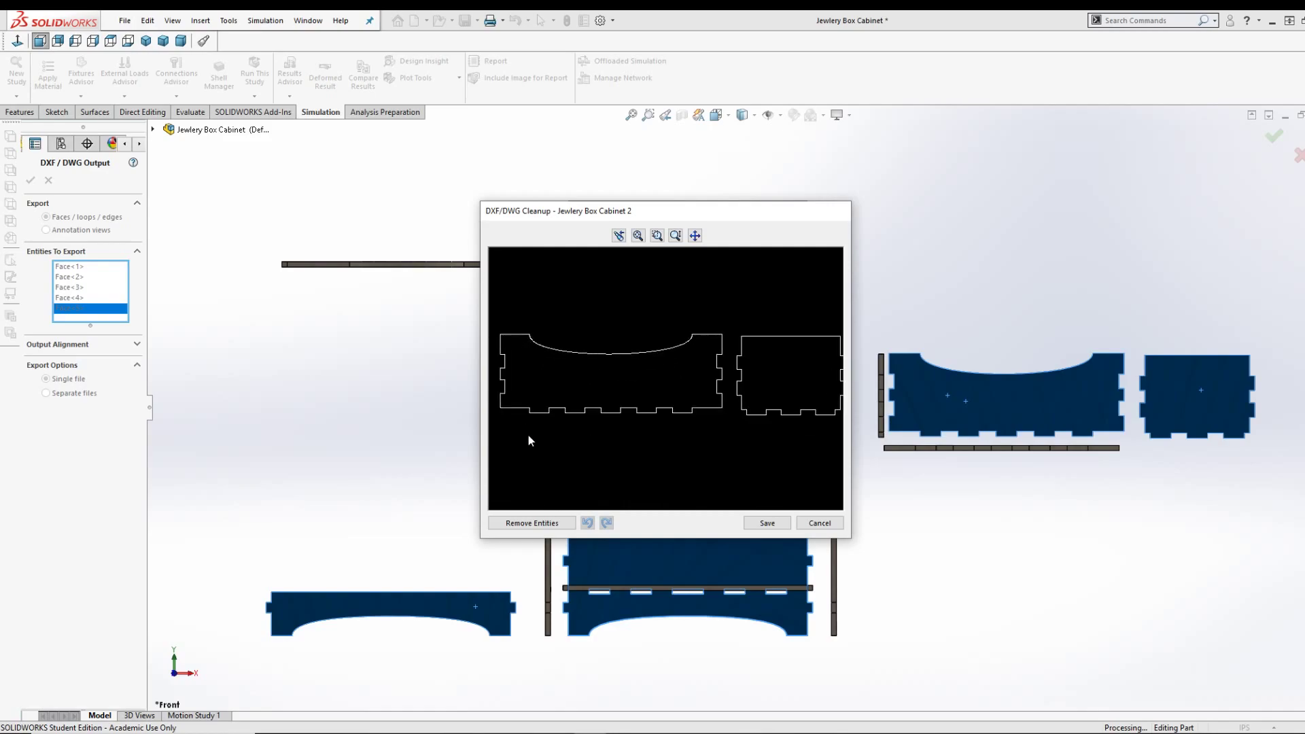
{"action": "scroll", "coordinate": [789, 380], "scroll_direction": "up", "scroll_amount": 2}
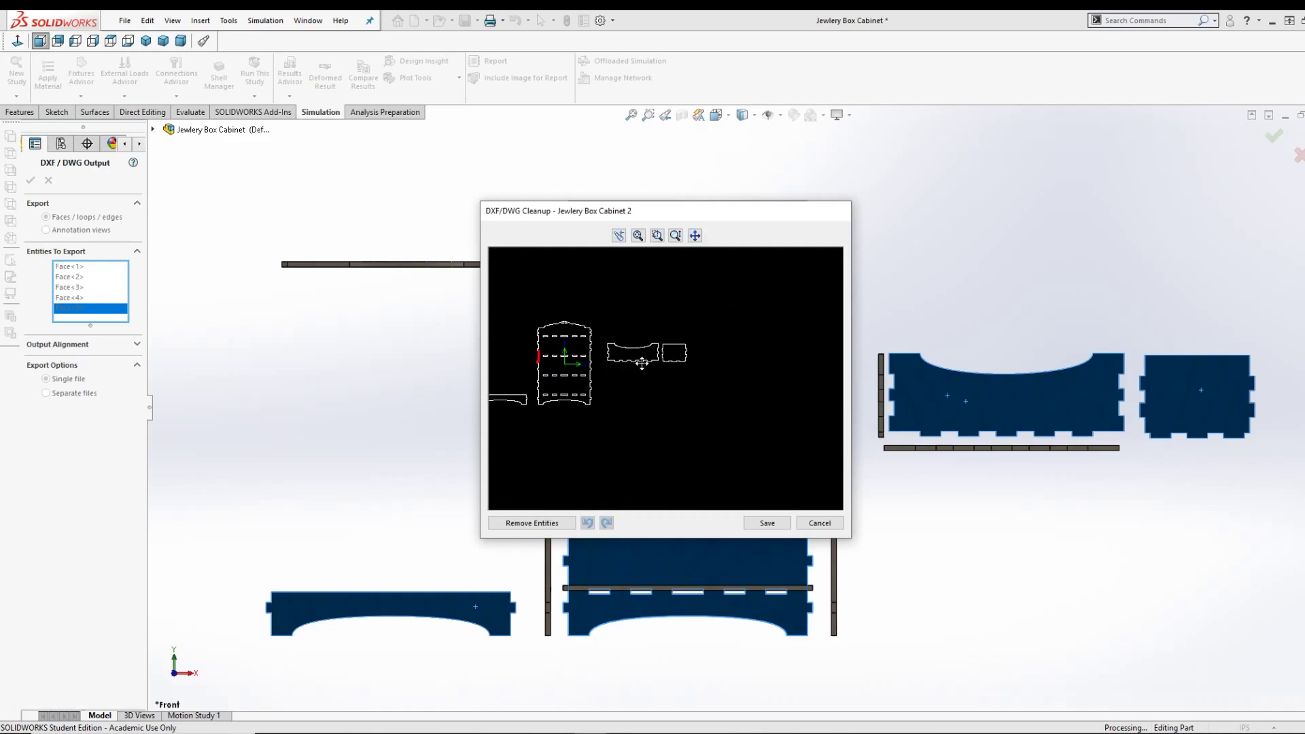
- Centre the tall panel in the preview and zoom in and out to check the outlines
{"action": "middle_click_drag", "start_coordinate": [589, 391], "coordinate": [664, 391]}
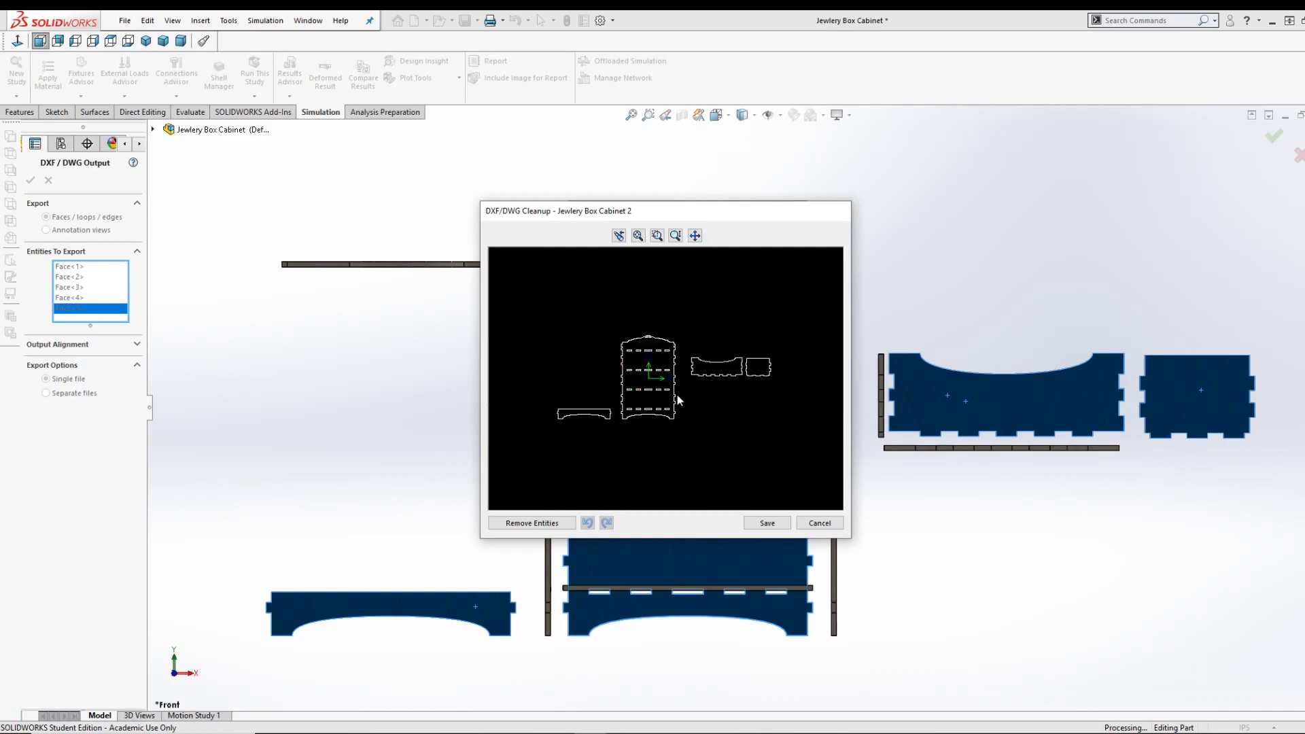
{"action": "scroll", "coordinate": [680, 388], "scroll_direction": "down", "scroll_amount": 5}
{"action": "scroll", "coordinate": [632, 384], "scroll_direction": "up", "scroll_amount": 3}
{"action": "scroll", "coordinate": [675, 408], "scroll_direction": "down", "scroll_amount": 3}
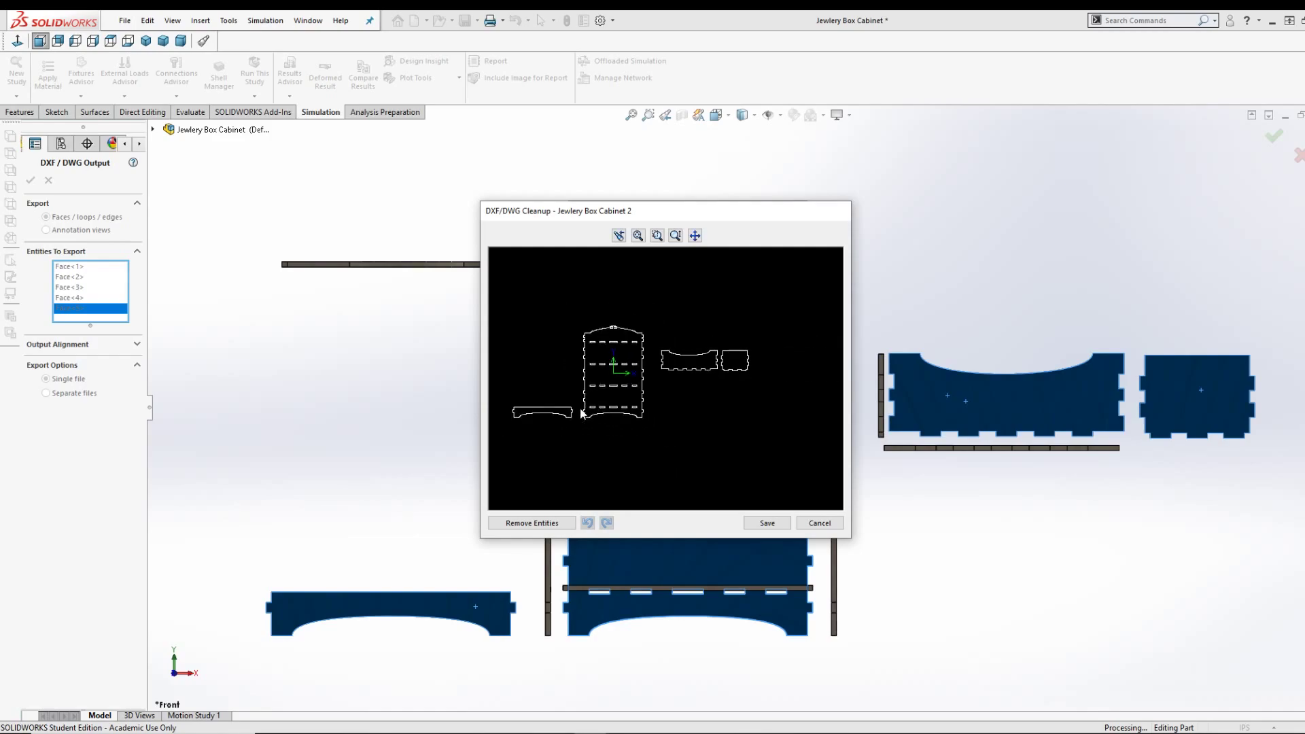
{"action": "scroll", "coordinate": [675, 409], "scroll_direction": "up", "scroll_amount": 4}
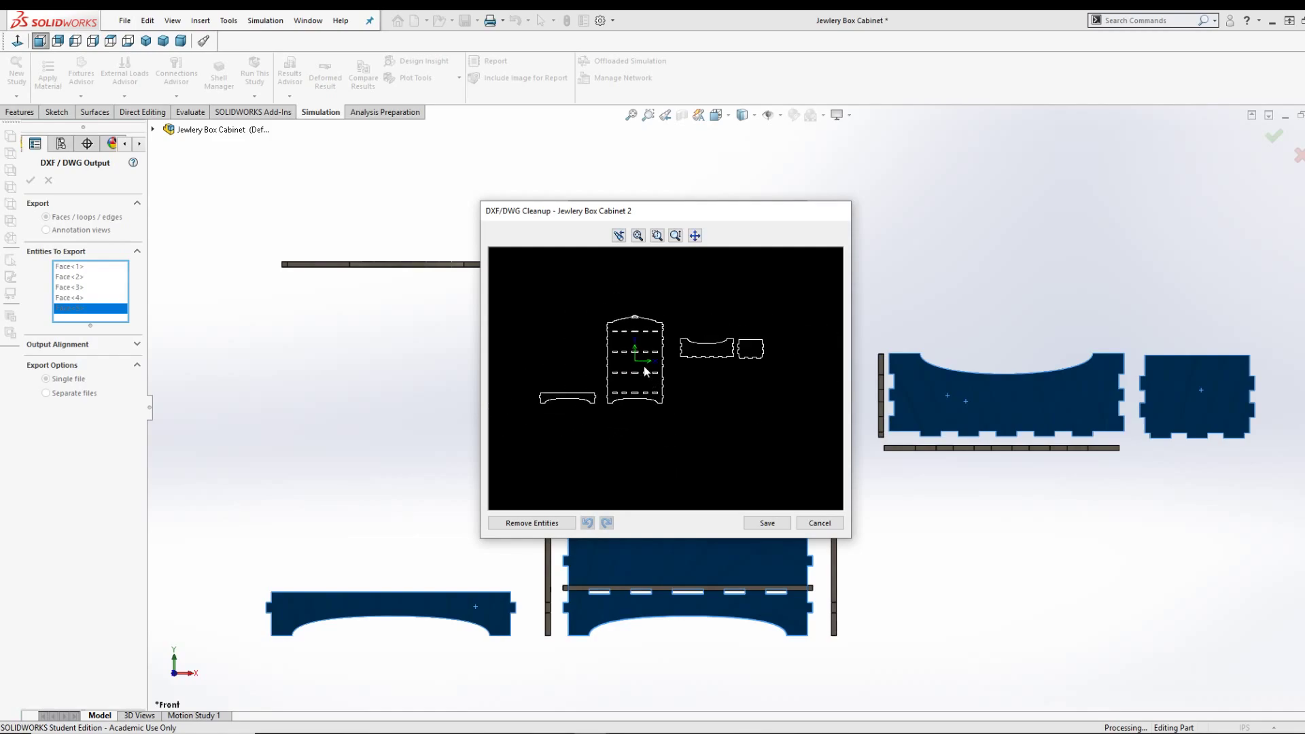
{"action": "scroll", "coordinate": [800, 402], "scroll_direction": "up", "scroll_amount": 1}
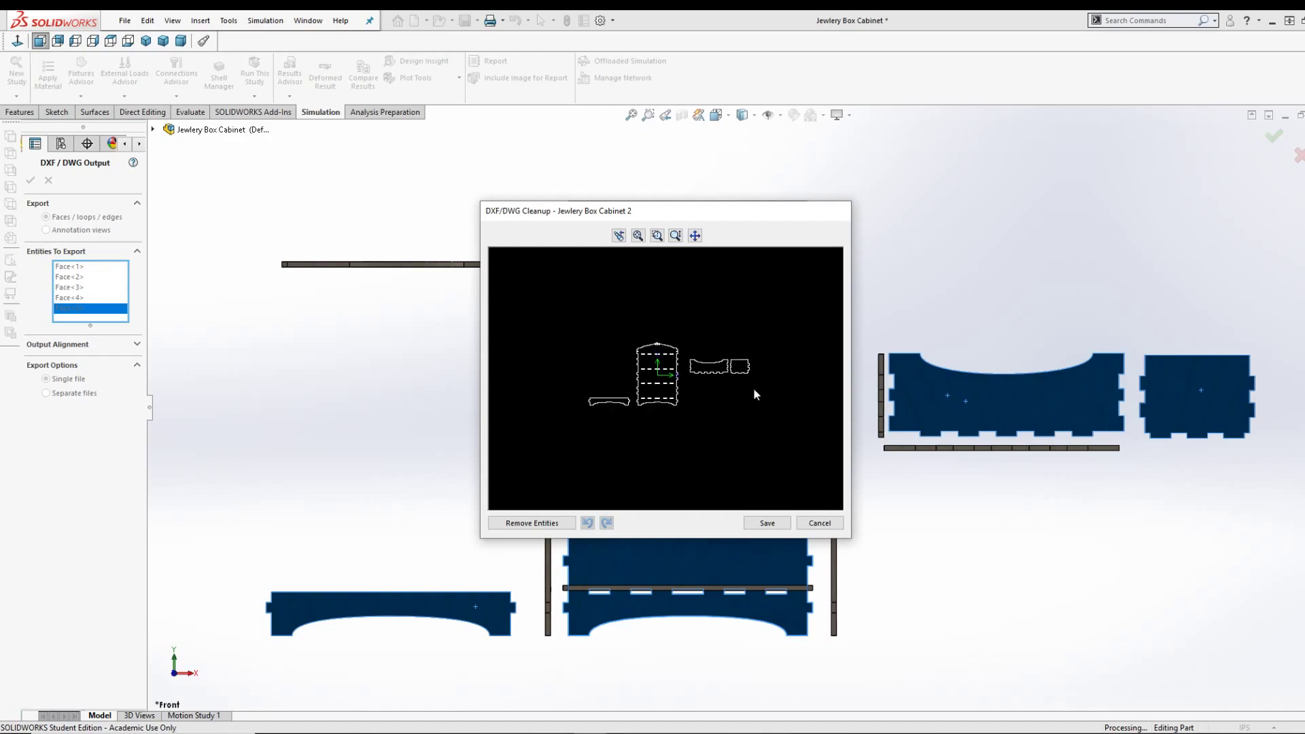
{"action": "scroll", "coordinate": [766, 379], "scroll_direction": "down", "scroll_amount": 3}
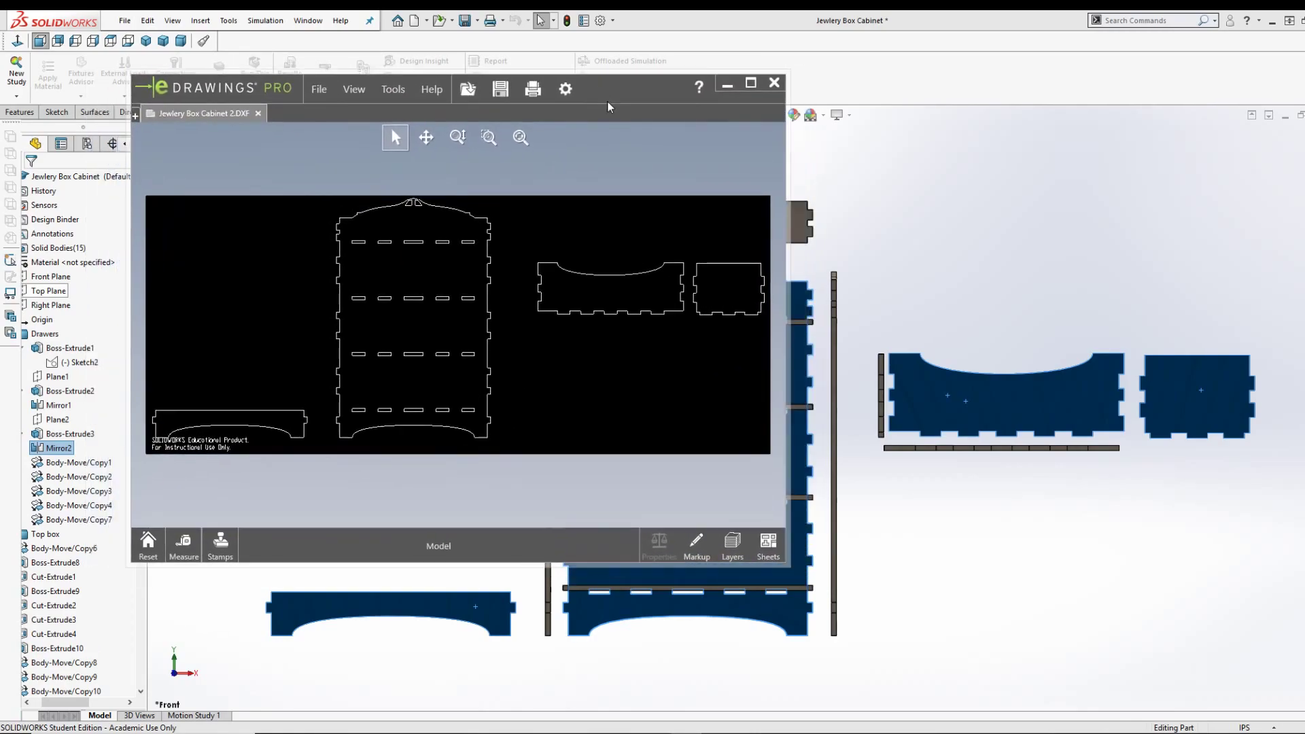
- Zoom through the Jewlery Box Cabinet 2.DXF panel outlines in eDrawings, then close the viewer
{"action": "scroll", "coordinate": [306, 344], "scroll_direction": "down", "scroll_amount": 10}
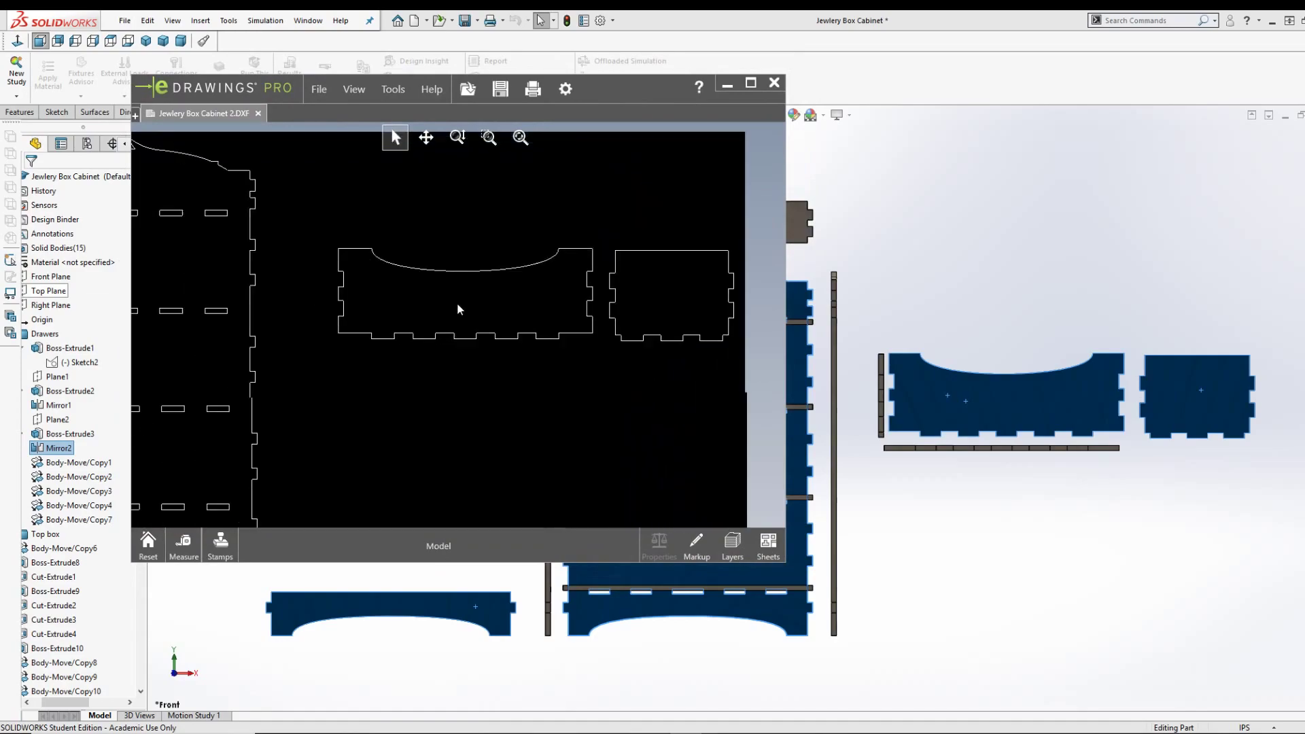
{"action": "scroll", "coordinate": [516, 265], "scroll_direction": "down", "scroll_amount": 5}
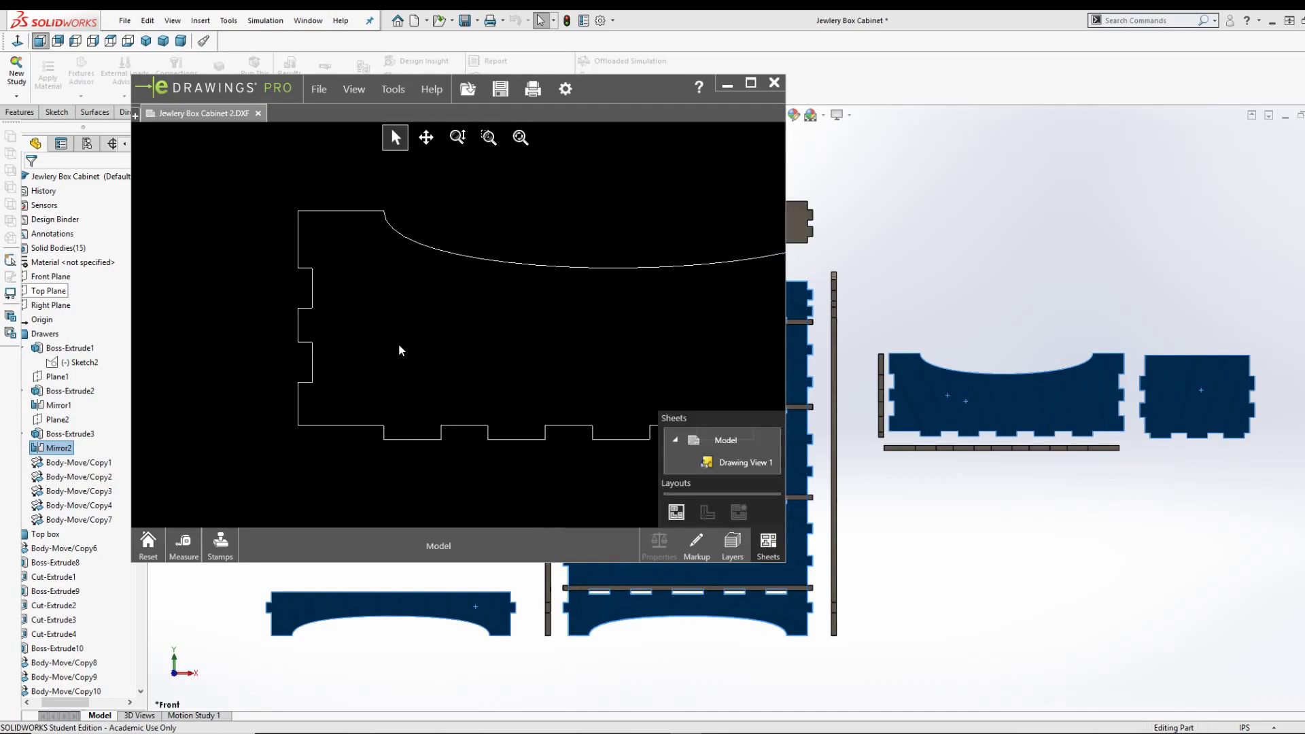
{"action": "scroll", "coordinate": [408, 347], "scroll_direction": "up", "scroll_amount": 10}
{"action": "scroll", "coordinate": [408, 347], "scroll_direction": "down", "scroll_amount": 3}
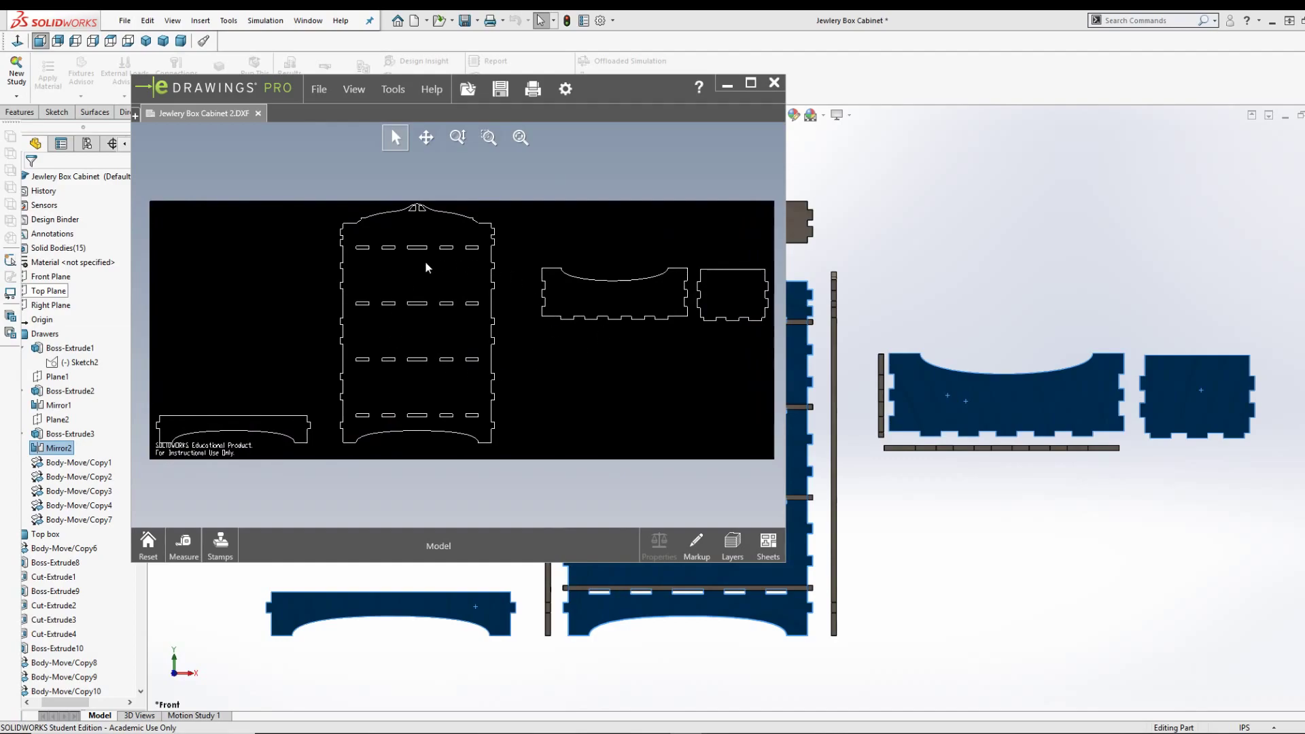
{"action": "left_click", "coordinate": [775, 85]}
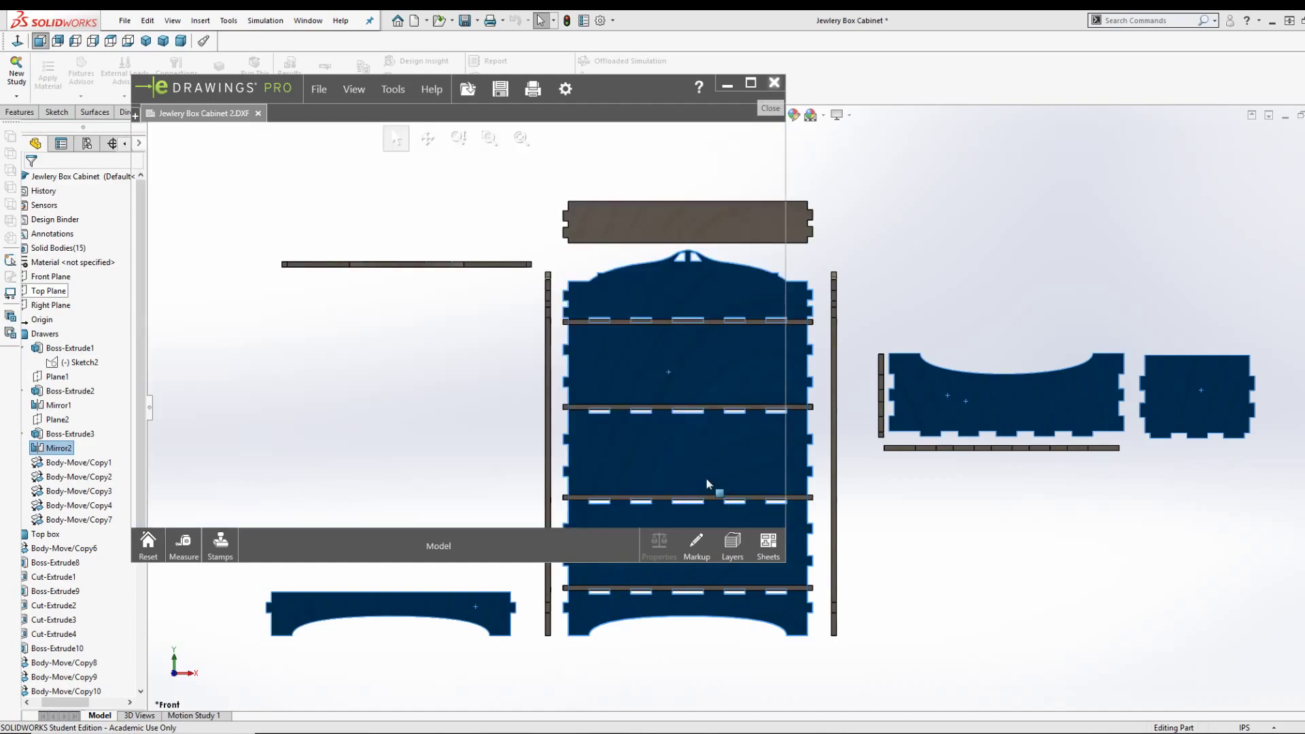
- Deselect the cabinet panels so the plain wood model shows
{"action": "left_click", "coordinate": [900, 178]}
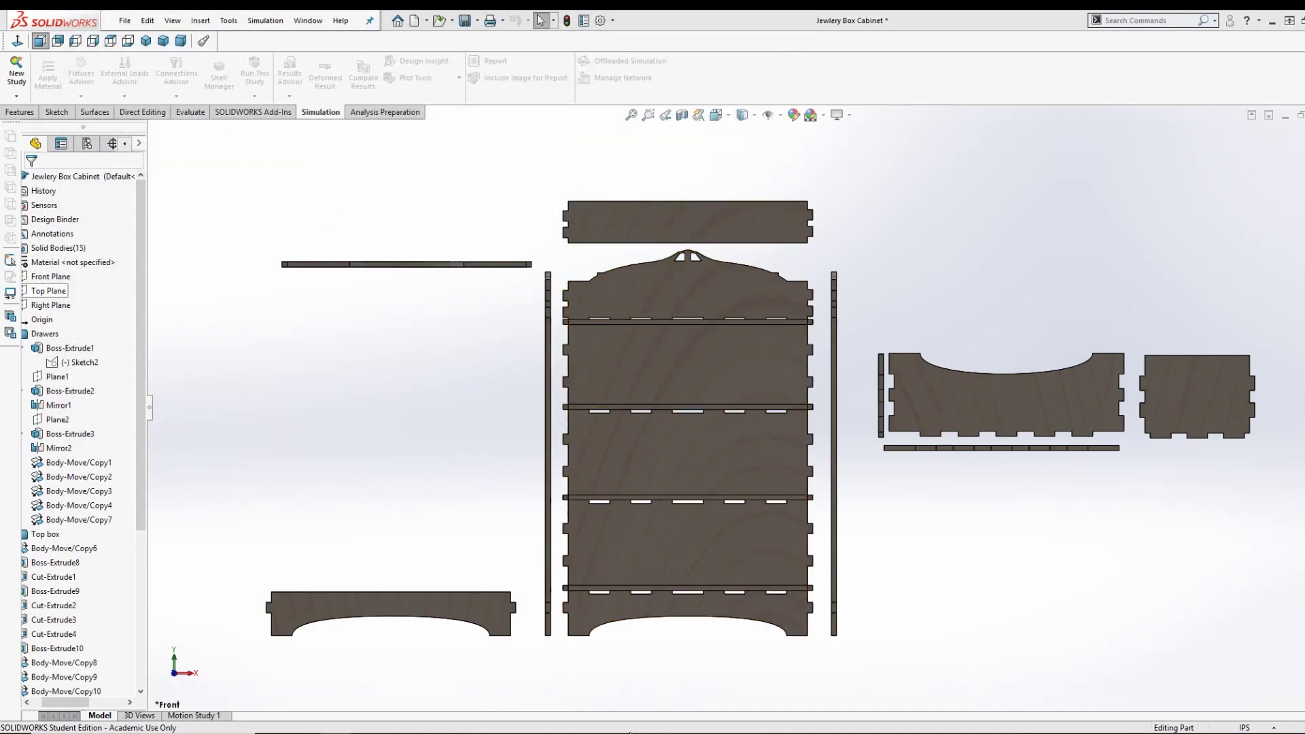
{"action": "mouse_move", "coordinate": [622, 733]}
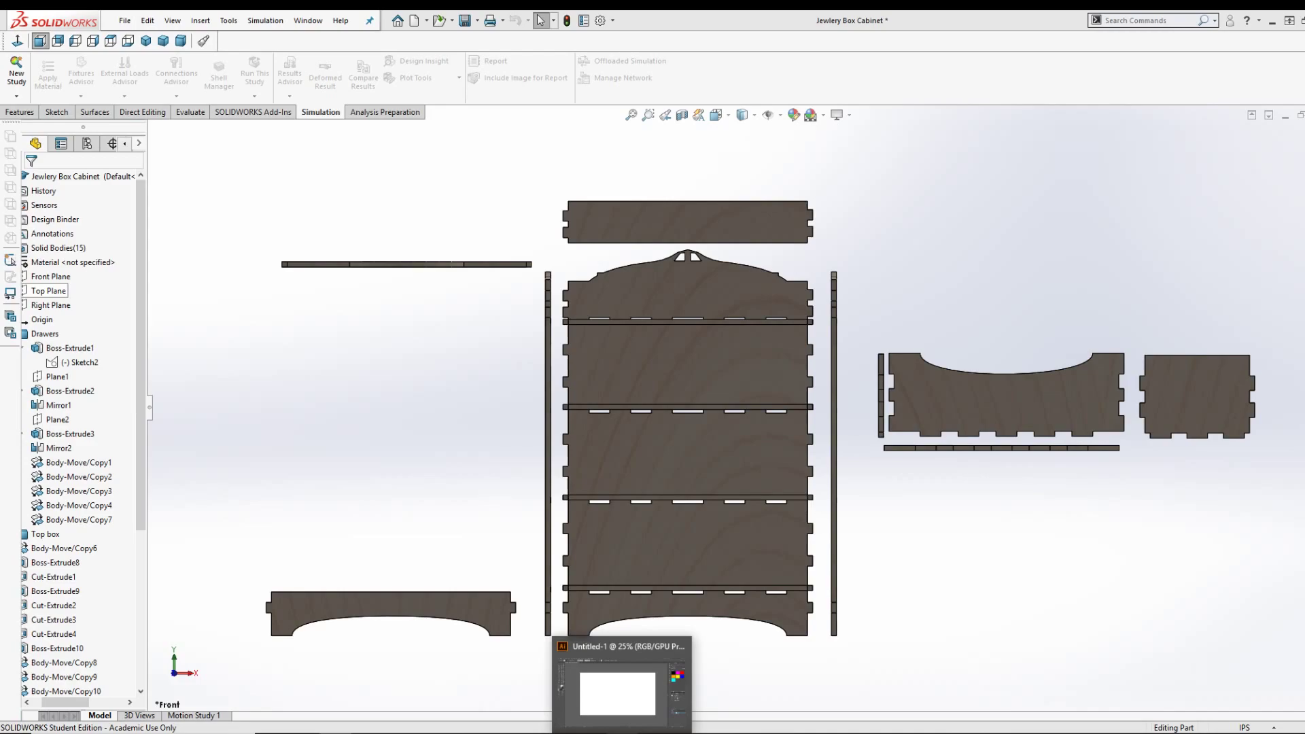
- Drag Jewlery Box Cabinet 2.DXF from the file browser onto the blank Illustrator artboard
{"action": "left_click", "coordinate": [622, 686]}
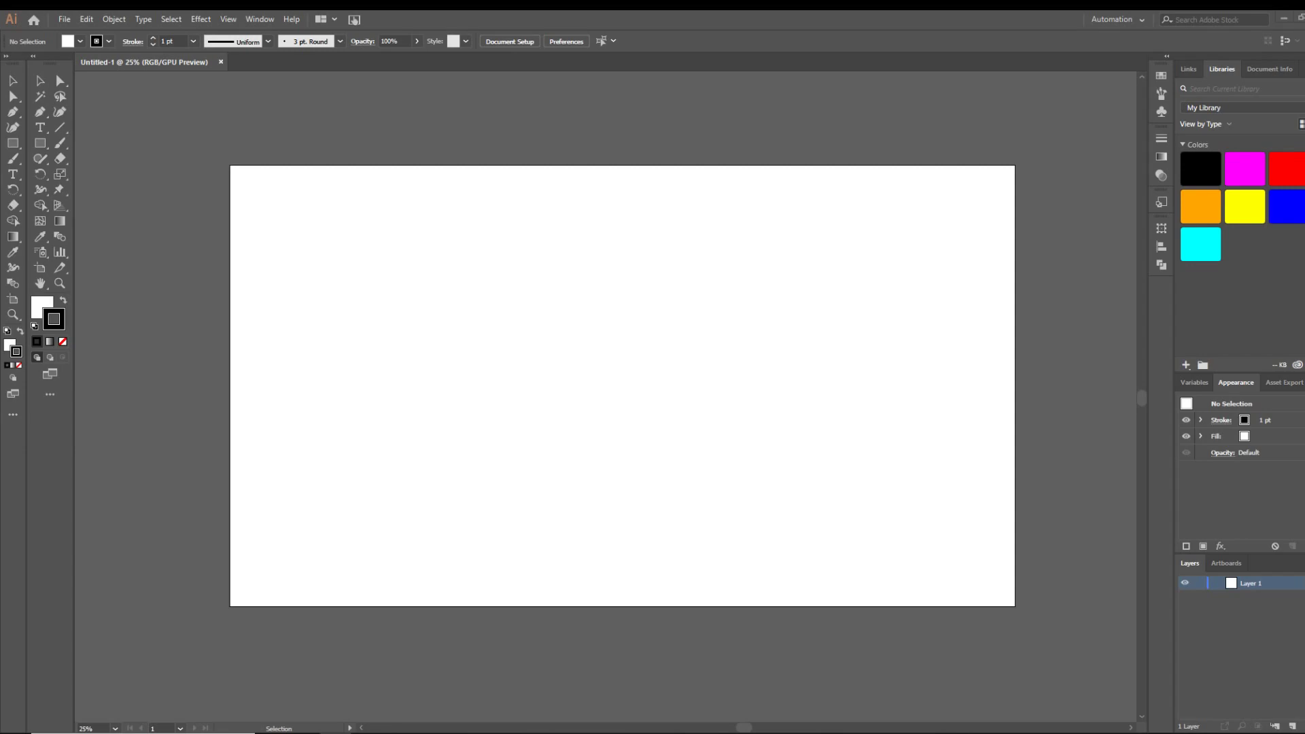
{"action": "key", "text": "alt+Tab"}
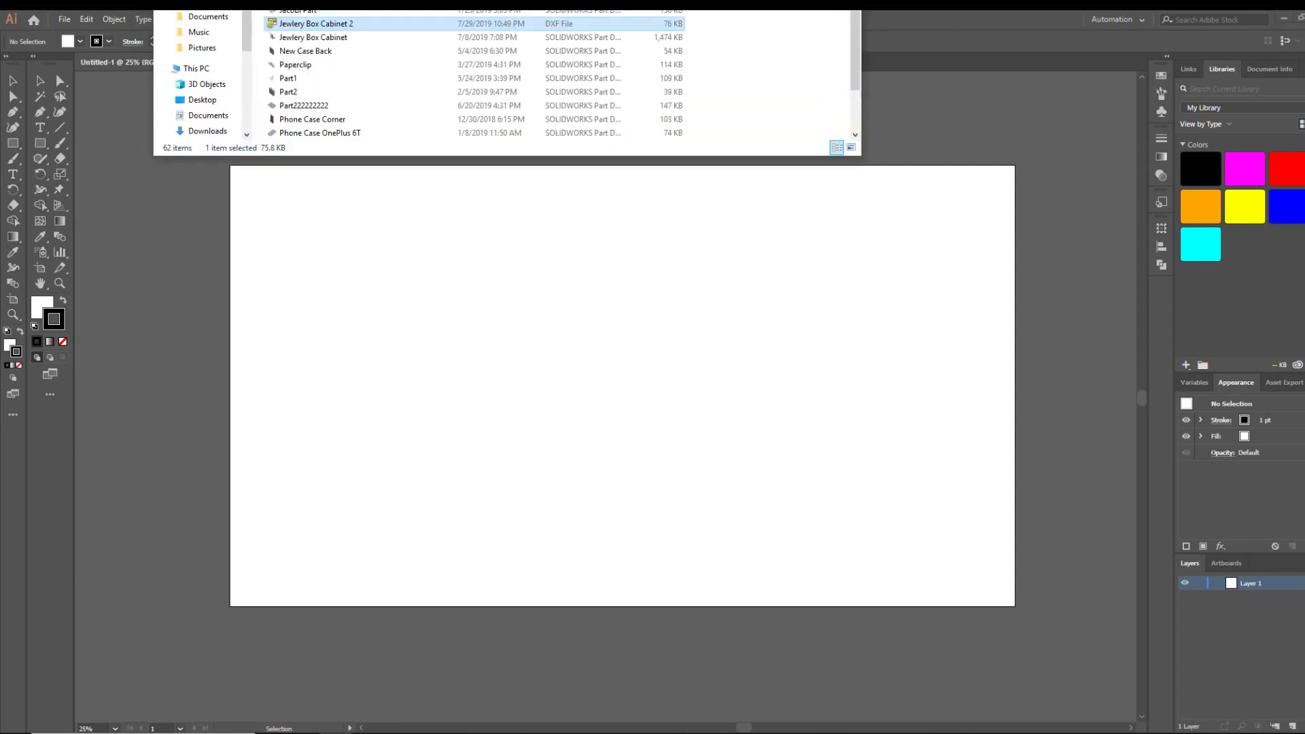
{"action": "left_click_drag", "start_coordinate": [320, 14], "coordinate": [289, 12]}
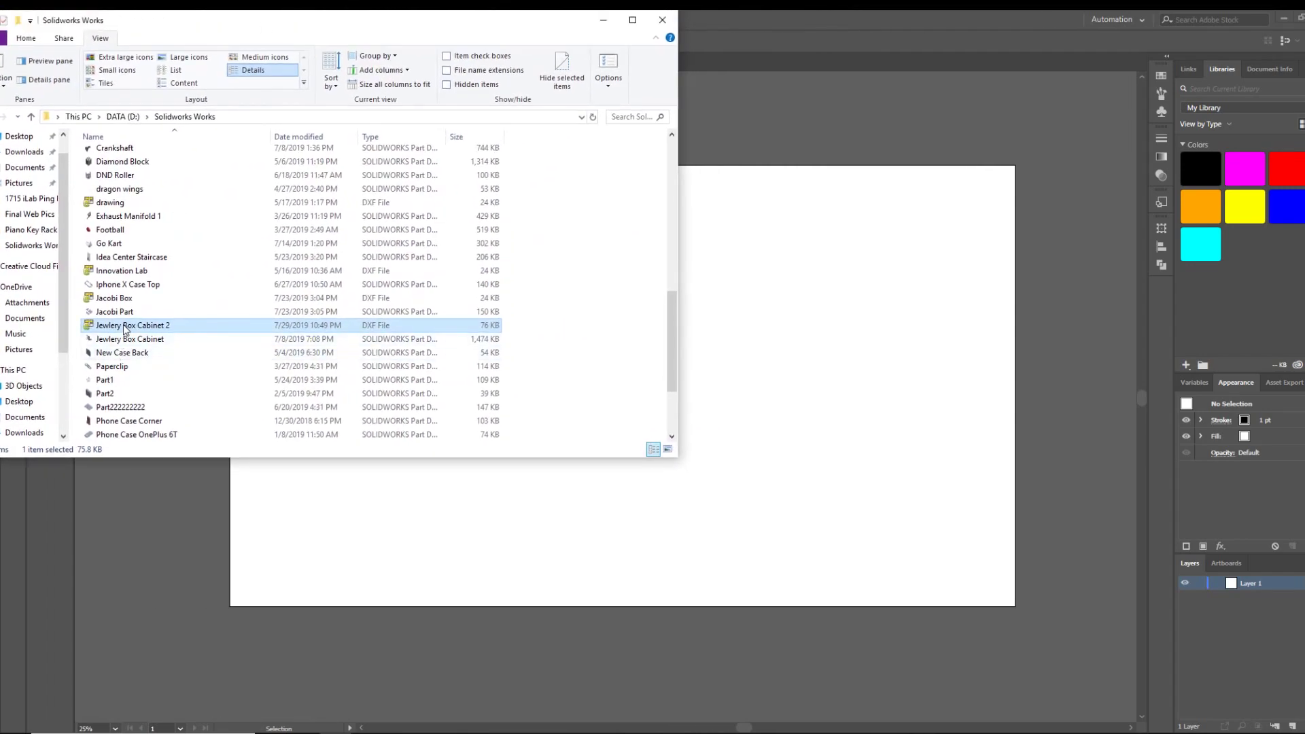
{"action": "left_click_drag", "start_coordinate": [127, 327], "coordinate": [806, 284]}
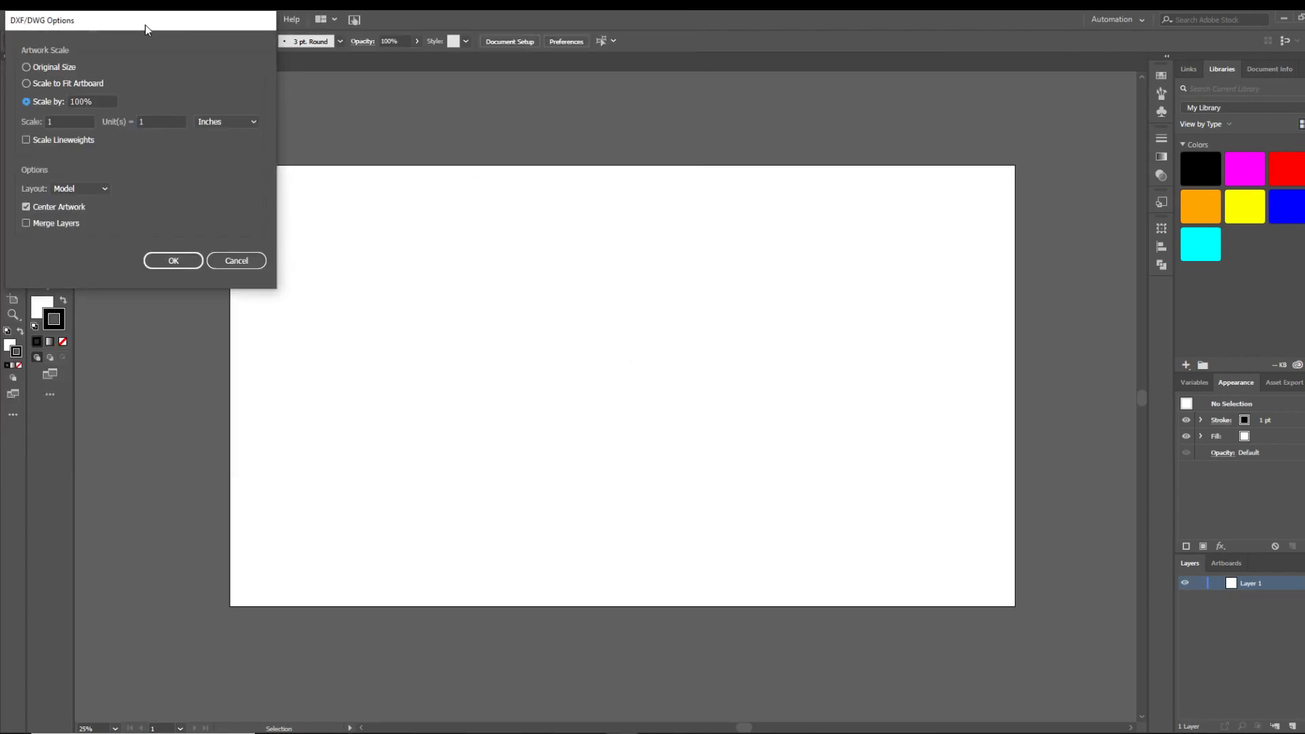
- Check the DXF/DWG Options import scale: 1 unit equals 1 Inches
{"action": "left_click_drag", "start_coordinate": [145, 28], "coordinate": [177, 72]}
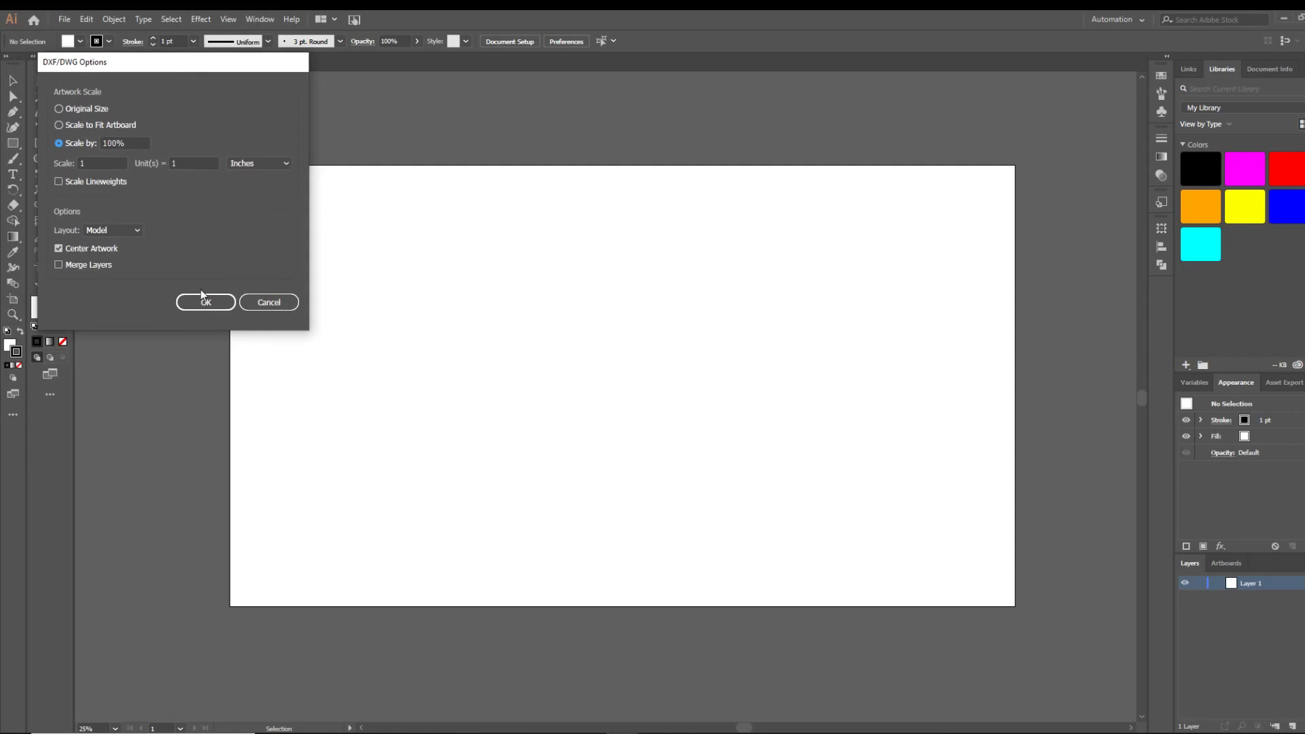
{"action": "left_click", "coordinate": [85, 163]}
{"action": "key", "text": "Tab"}
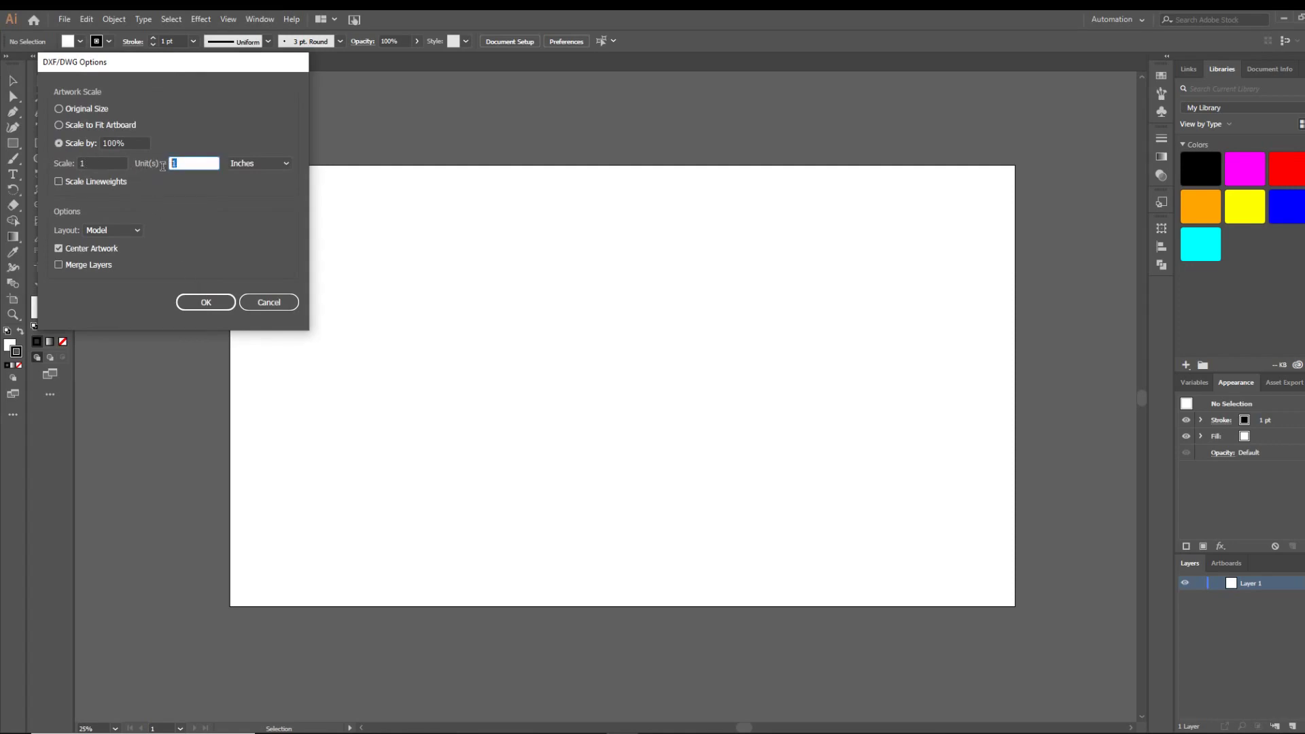
{"action": "left_click", "coordinate": [256, 164]}
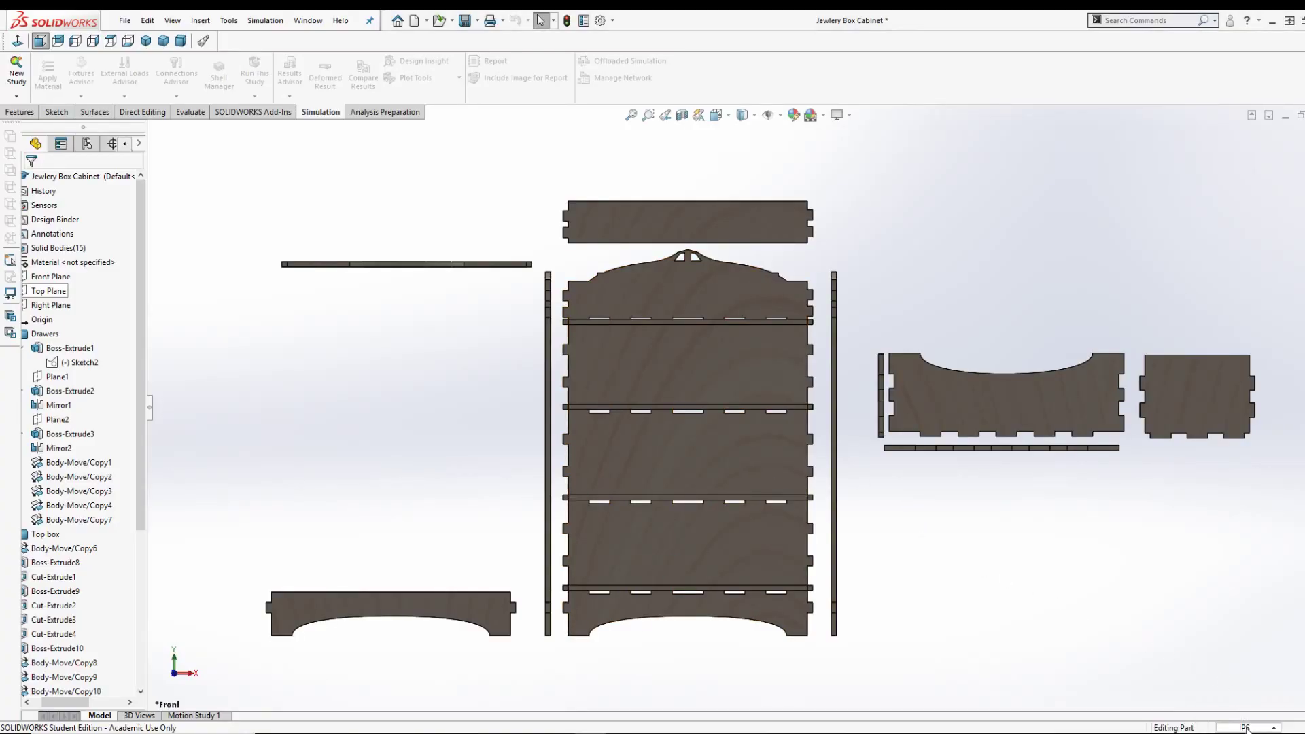
- Confirm SOLIDWORKS uses the IPS (inch, pound, second) unit system, leaving it unchanged
{"action": "left_click", "coordinate": [1247, 728]}
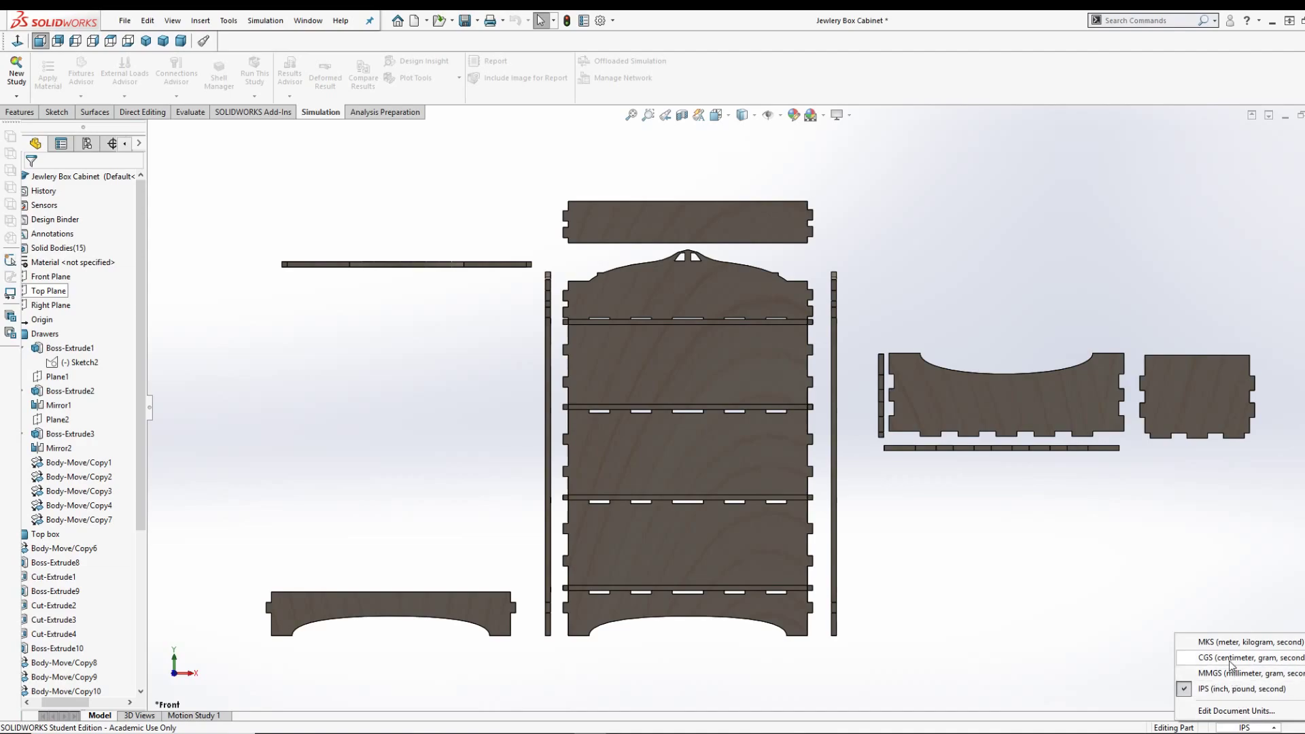
{"action": "left_click", "coordinate": [1052, 636]}
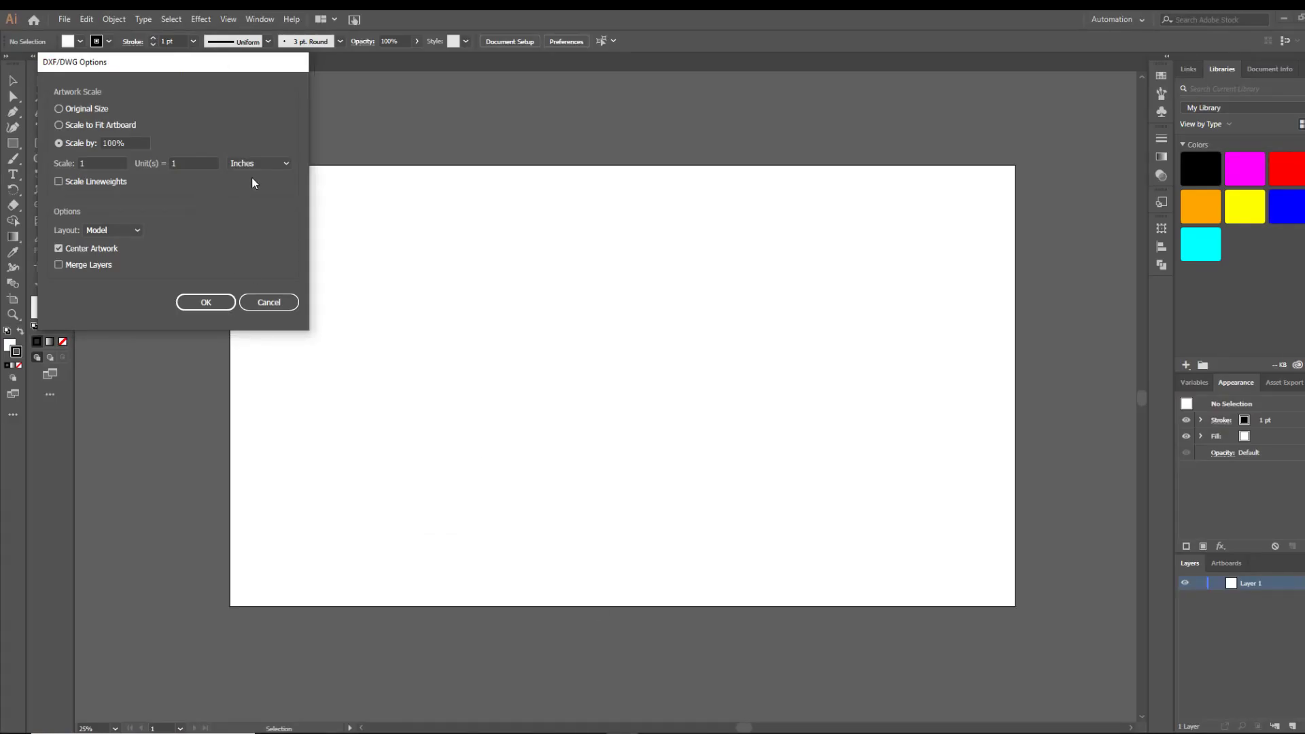
- Import the DXF with Inches as the unit and dismiss the Font Problems warning
{"action": "left_click", "coordinate": [259, 164]}
{"action": "left_click", "coordinate": [259, 206]}
{"action": "left_click", "coordinate": [204, 302]}
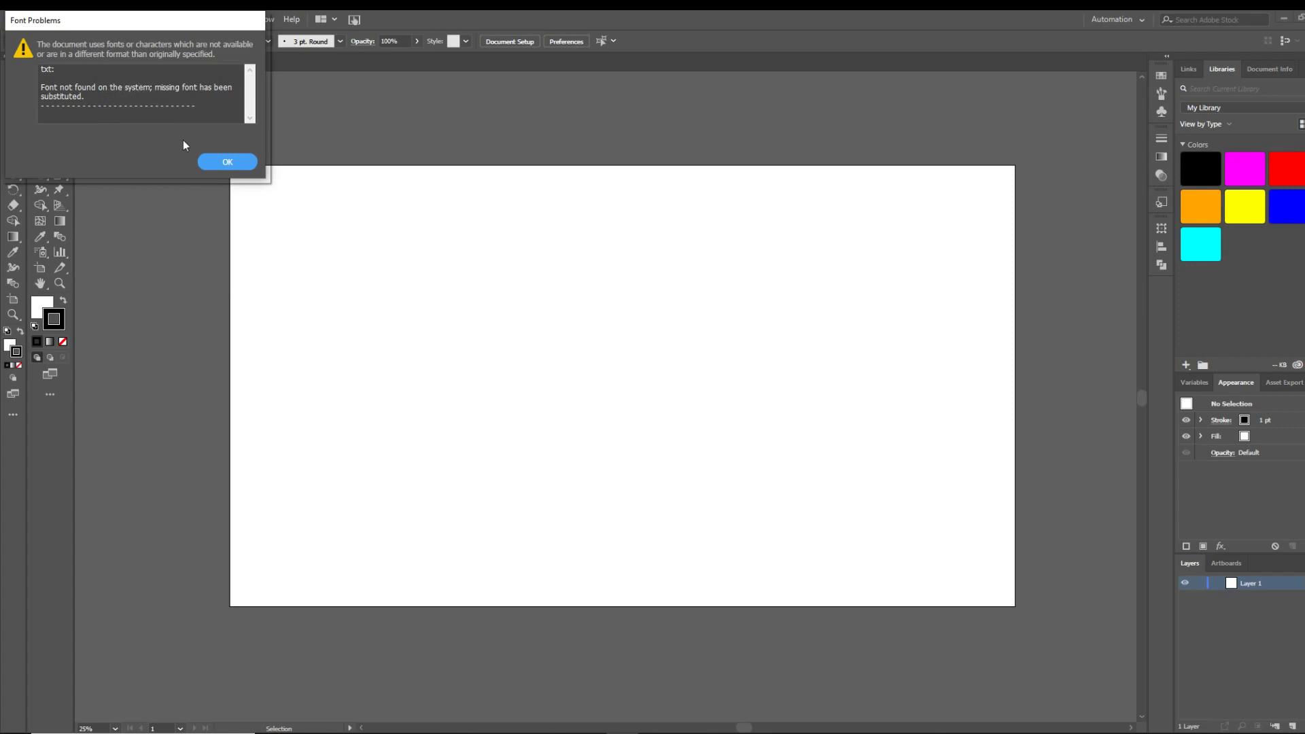
{"action": "left_click", "coordinate": [227, 161]}
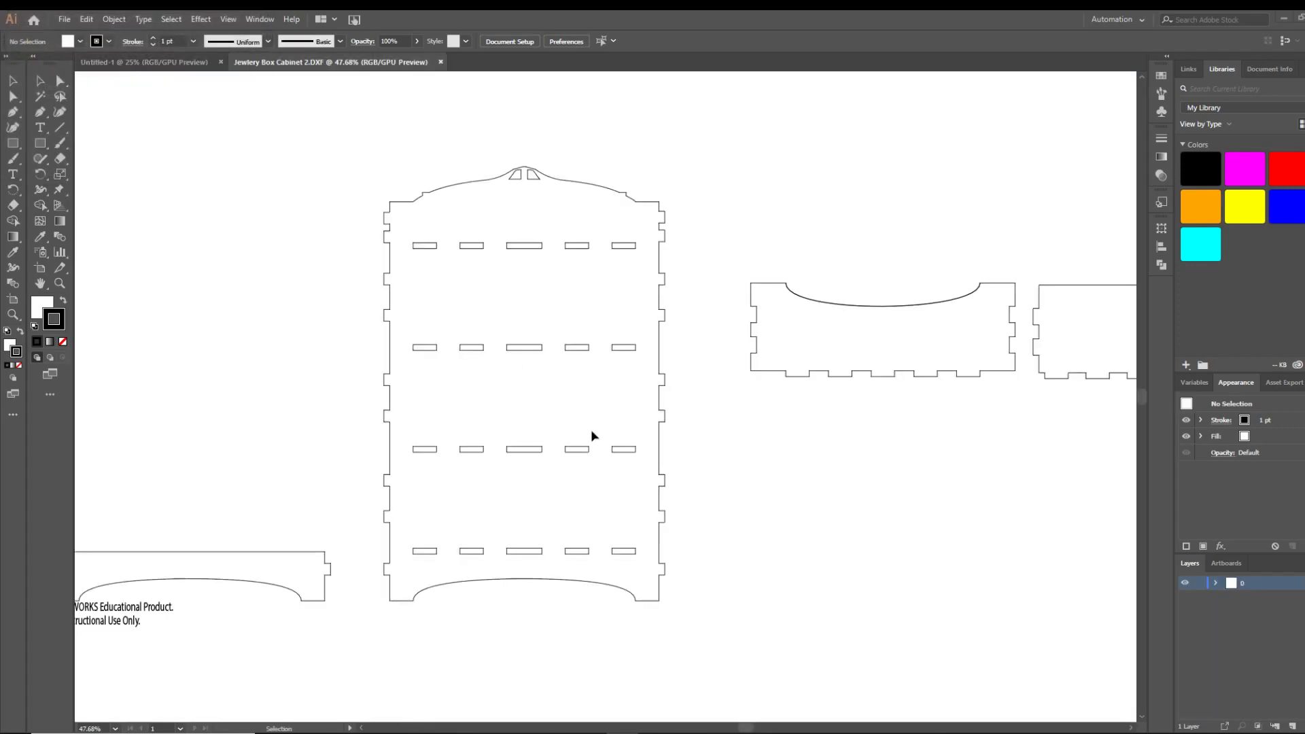
- Zoom in and delete the 'For Instructional Use Only.' watermark line
{"action": "scroll", "coordinate": [591, 435], "scroll_direction": "down", "scroll_amount": 3, "text": "alt"}
{"action": "scroll", "coordinate": [575, 466], "scroll_direction": "up", "scroll_amount": 2, "text": "alt"}
{"action": "scroll", "coordinate": [484, 475], "scroll_direction": "down", "scroll_amount": 2, "text": "alt"}
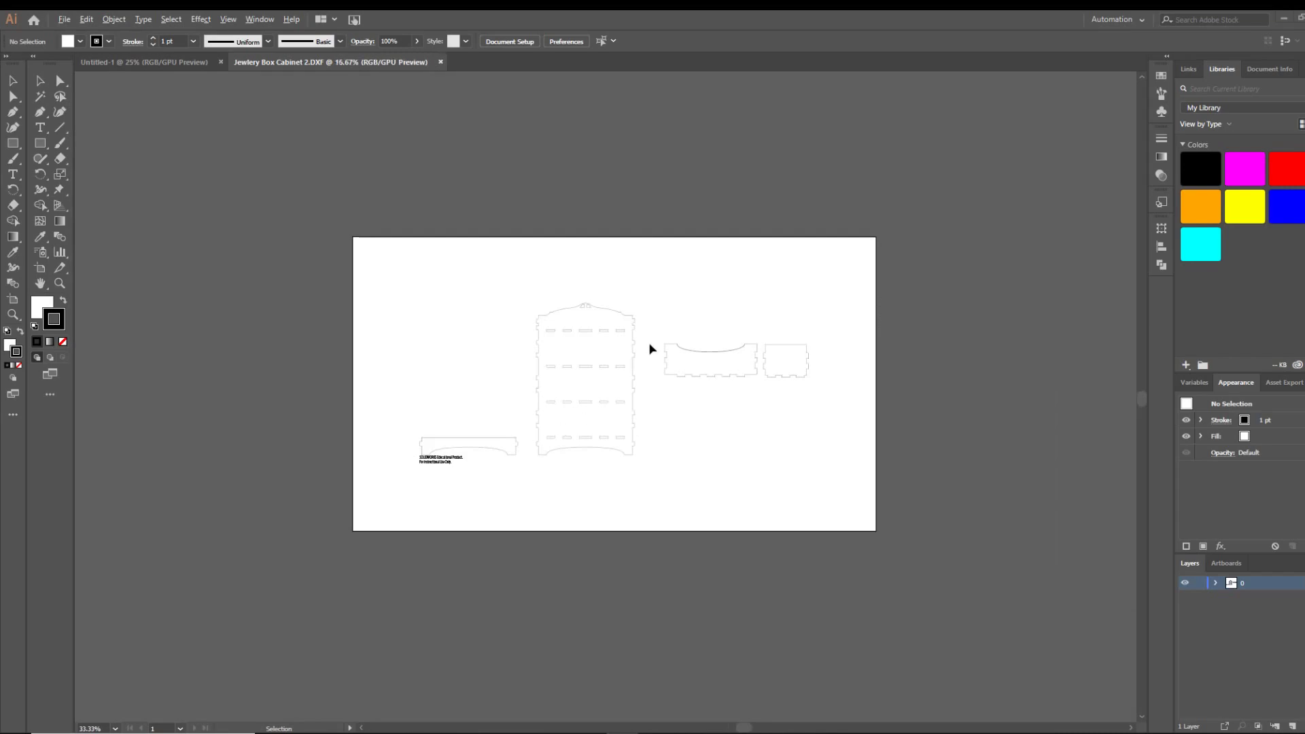
{"action": "scroll", "coordinate": [563, 370], "scroll_direction": "up", "scroll_amount": 2, "text": "alt"}
{"action": "scroll", "coordinate": [545, 480], "scroll_direction": "down", "scroll_amount": 1, "text": "alt"}
{"action": "scroll", "coordinate": [545, 481], "scroll_direction": "up", "scroll_amount": 1, "text": "alt"}
{"action": "scroll", "coordinate": [549, 517], "scroll_direction": "down", "scroll_amount": 1, "text": "alt"}
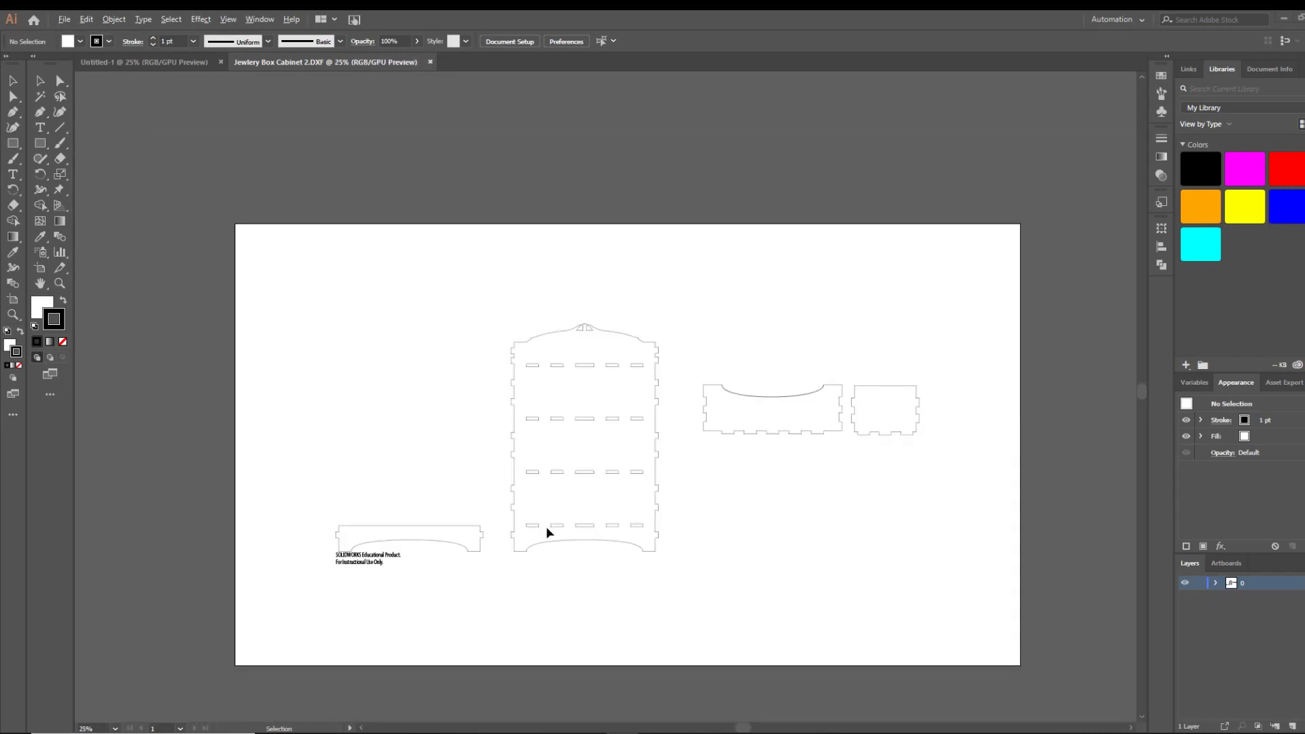
{"action": "scroll", "coordinate": [558, 548], "scroll_direction": "down", "scroll_amount": 3}
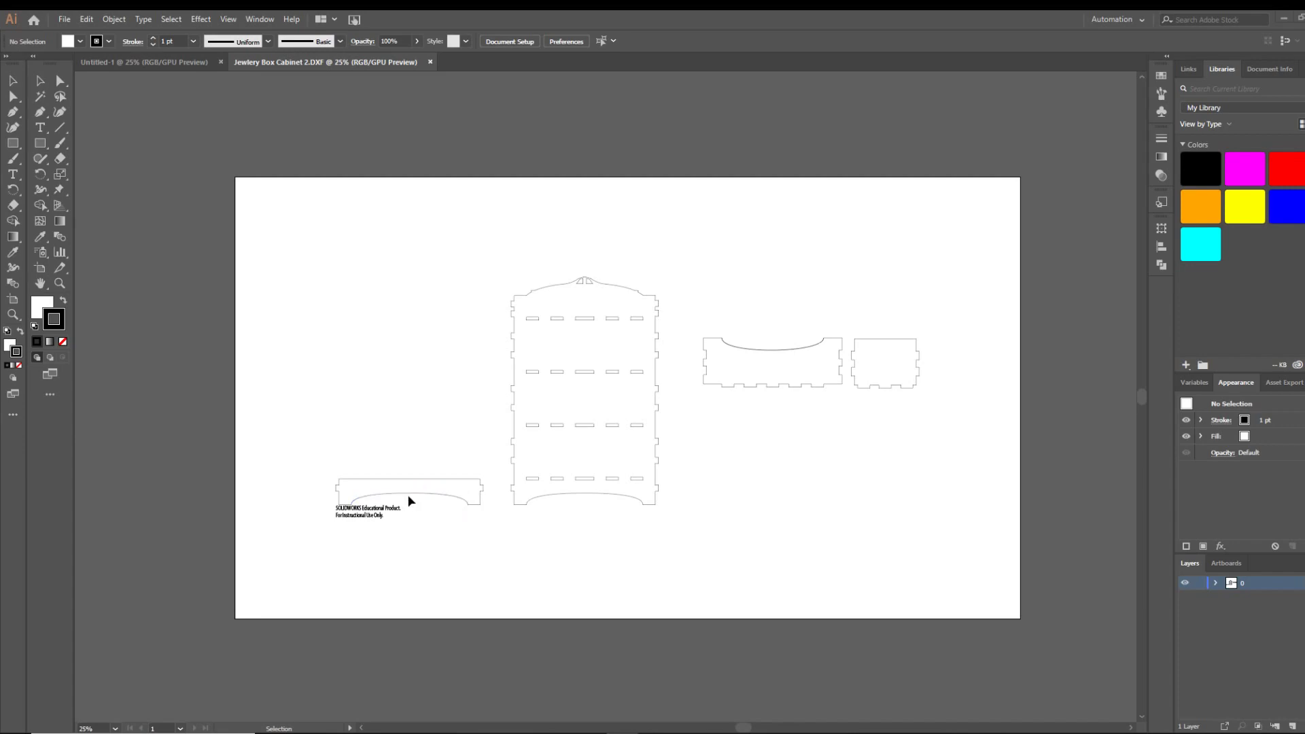
{"action": "scroll", "coordinate": [385, 544], "scroll_direction": "up", "scroll_amount": 2, "text": "alt"}
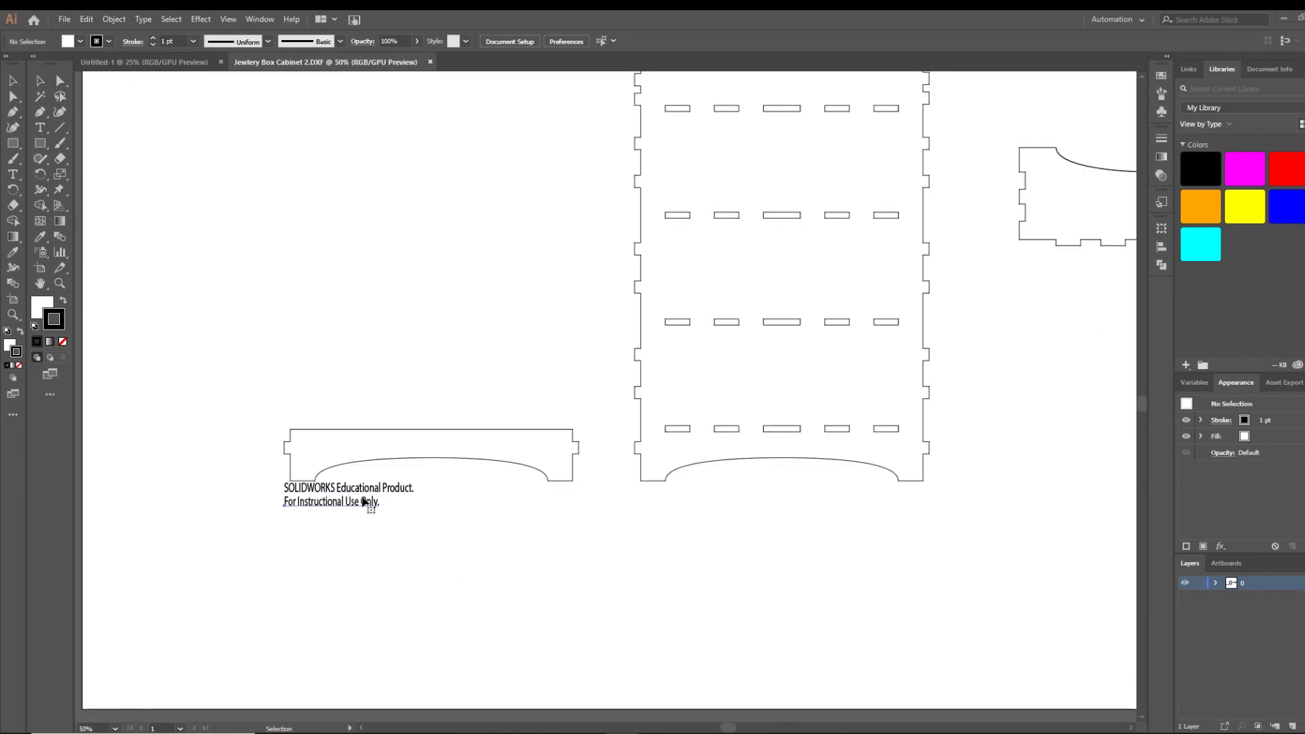
{"action": "left_click", "coordinate": [365, 501]}
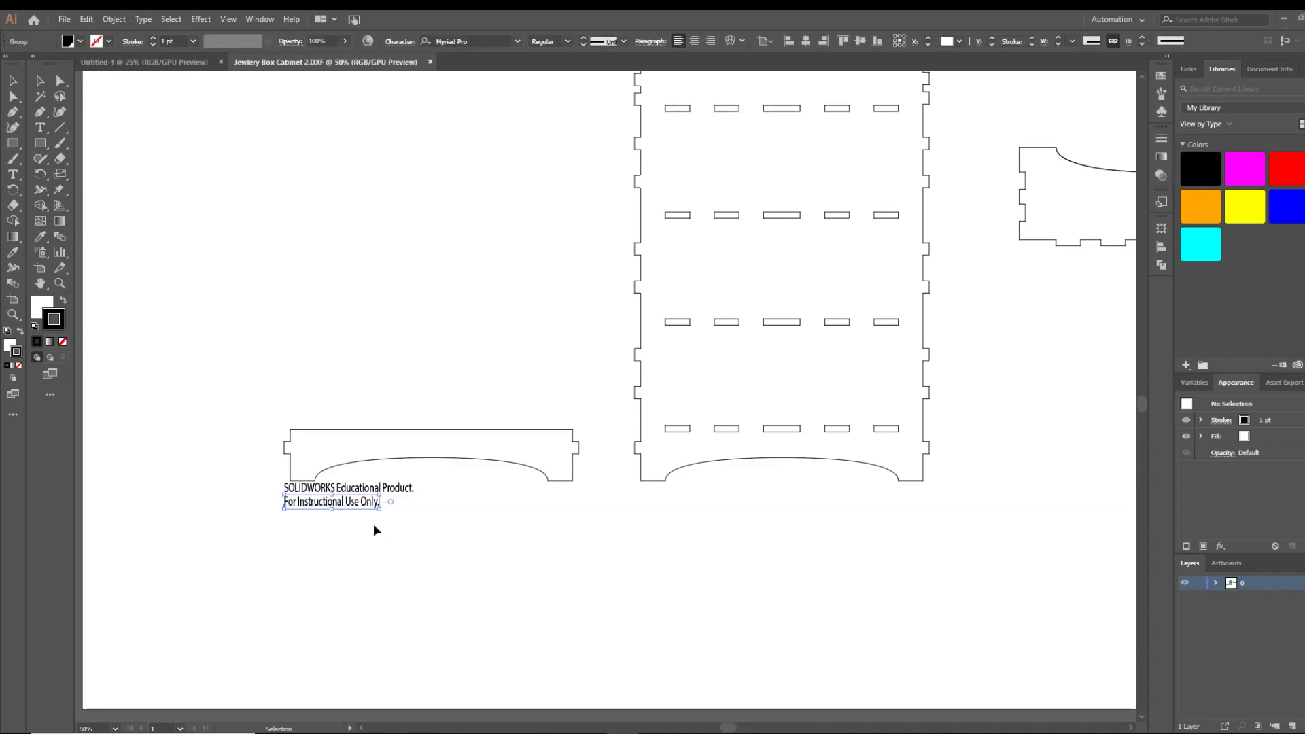
{"action": "key", "text": "Delete"}
- Delete the 'SOLIDWORKS Educational Product.' watermark line and zoom back out
{"action": "left_click", "coordinate": [362, 494]}
{"action": "key", "text": "Delete"}
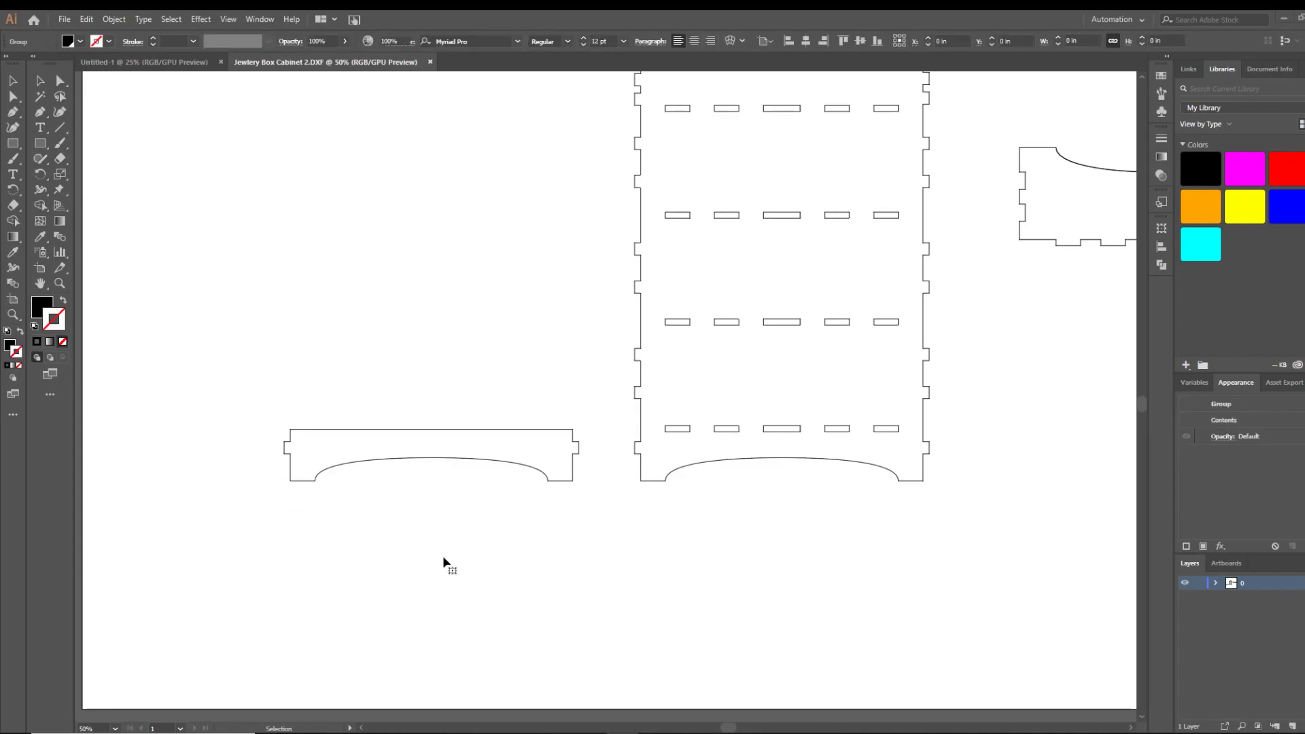
{"action": "key", "text": "ctrl+minus"}
{"action": "scroll", "coordinate": [668, 338], "scroll_direction": "down", "scroll_amount": 1}
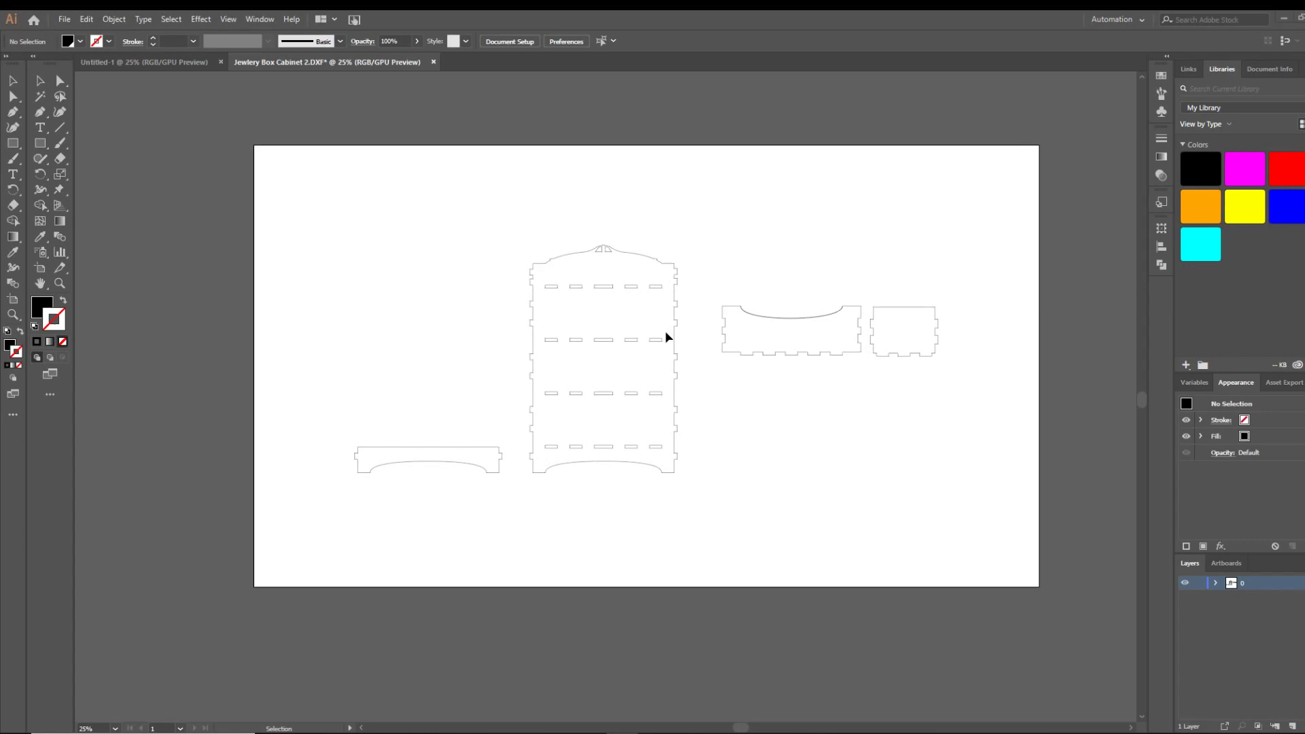
{"action": "scroll", "coordinate": [842, 382], "scroll_direction": "up", "scroll_amount": 2}
{"action": "scroll", "coordinate": [826, 350], "scroll_direction": "down", "scroll_amount": 1}
{"action": "scroll", "coordinate": [827, 359], "scroll_direction": "left", "scroll_amount": 2}
{"action": "key", "text": "a"}
{"action": "scroll", "coordinate": [827, 359], "scroll_direction": "right", "scroll_amount": 3, "text": "ctrl"}
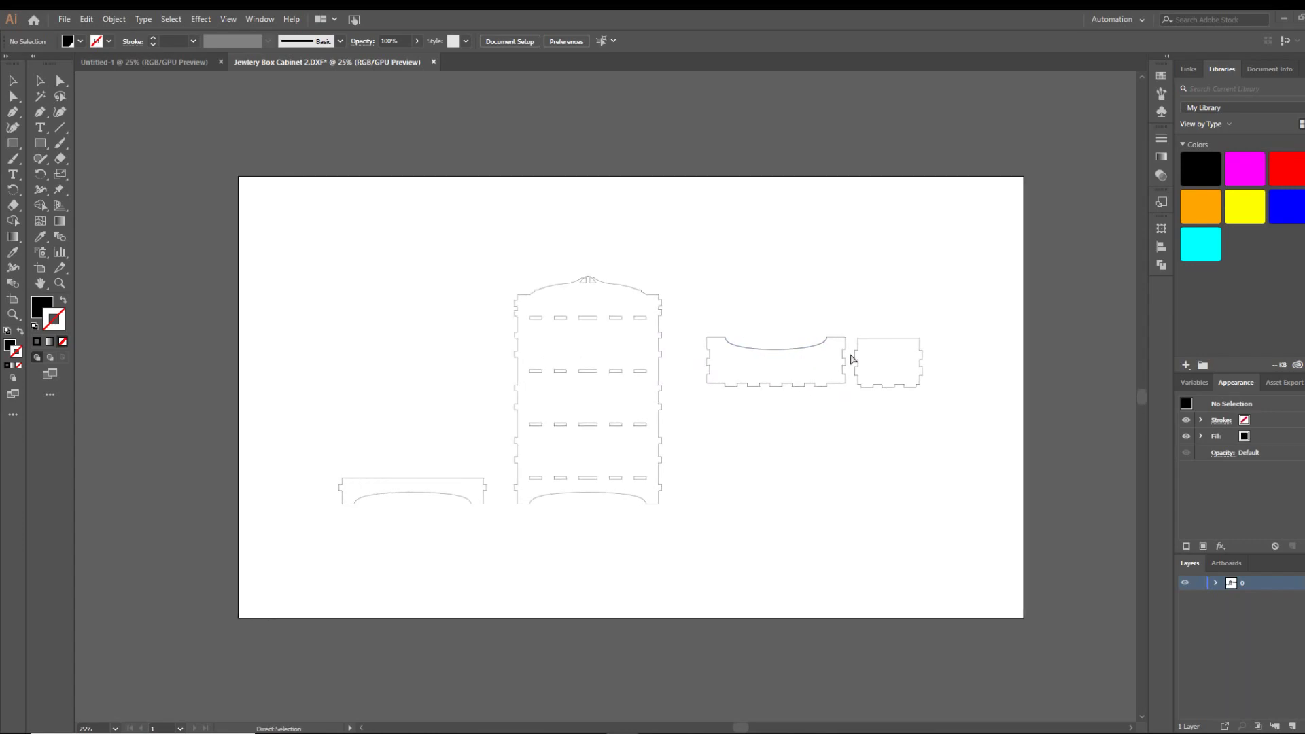
{"action": "scroll", "coordinate": [680, 372], "scroll_direction": "up", "scroll_amount": 2, "text": "alt"}
{"action": "scroll", "coordinate": [691, 367], "scroll_direction": "up", "scroll_amount": 2, "text": "alt"}
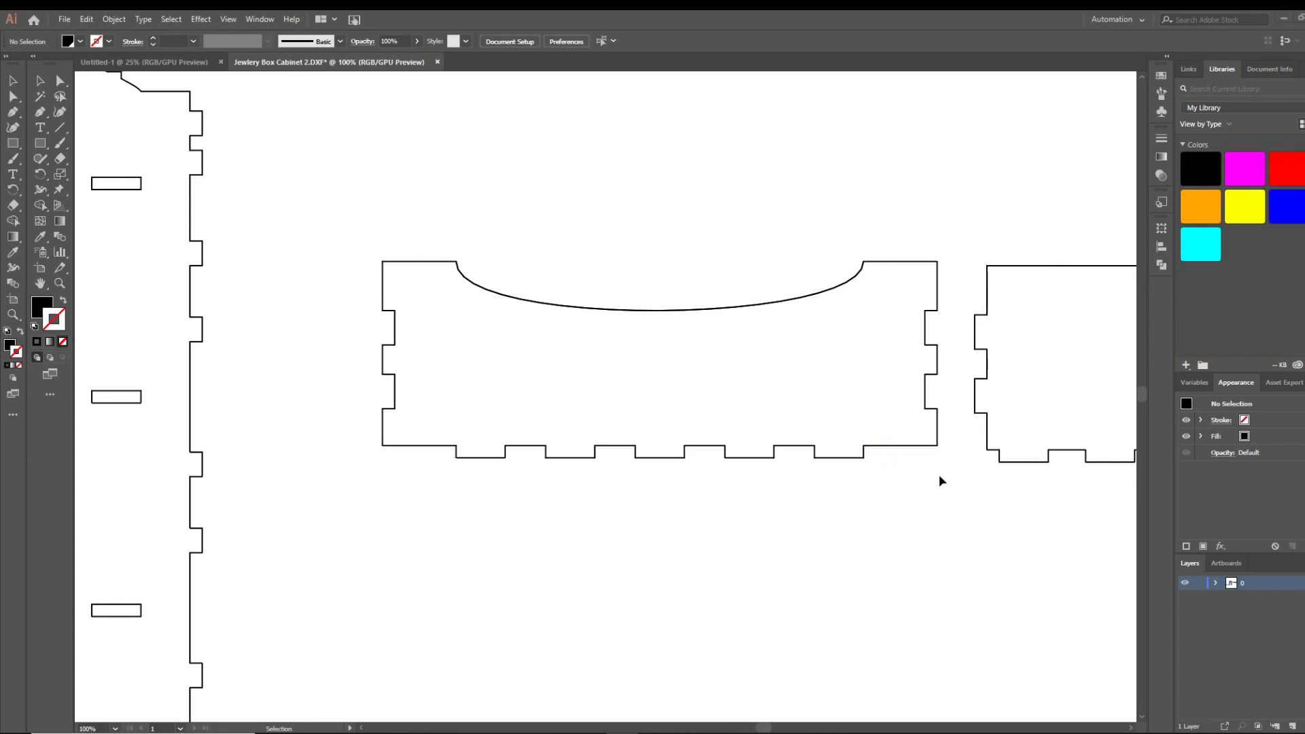
{"action": "left_click_drag", "start_coordinate": [956, 504], "coordinate": [346, 222]}
{"action": "left_click", "coordinate": [558, 473]}
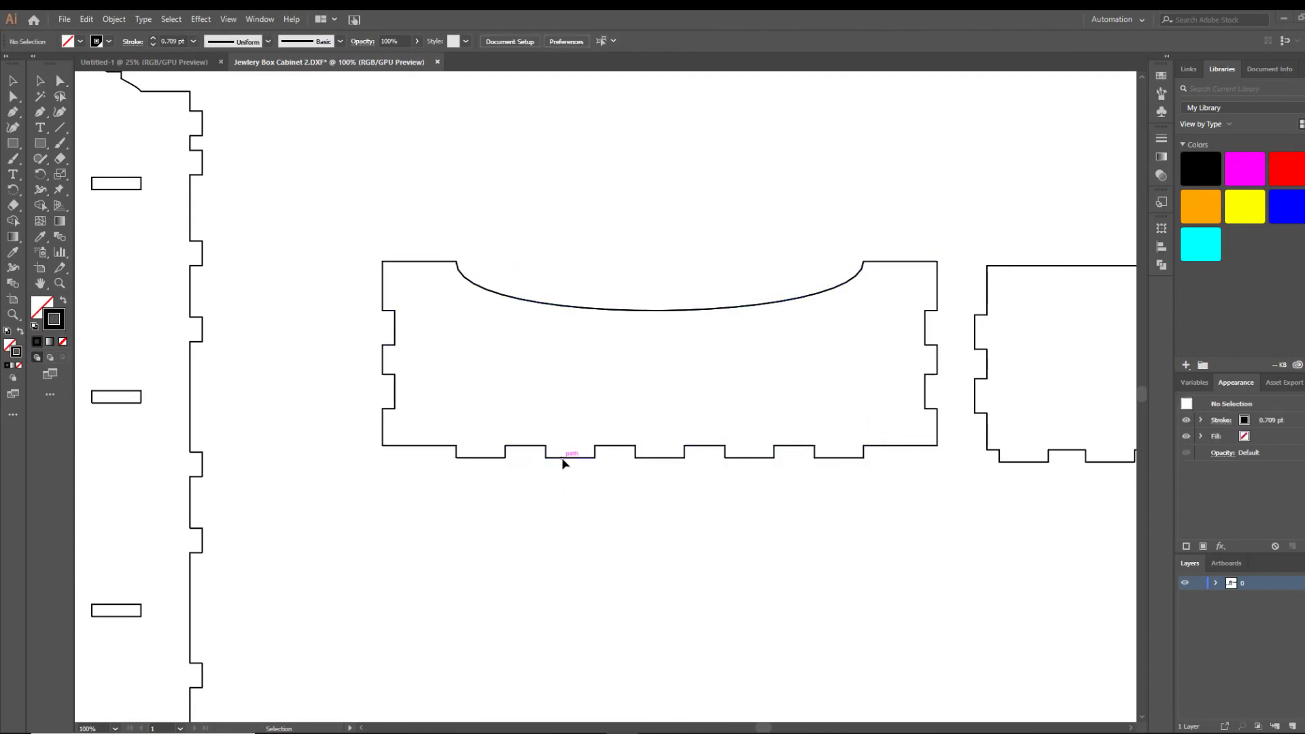
{"action": "left_click", "coordinate": [563, 458]}
{"action": "key", "text": "Delete"}
{"action": "key", "text": "ctrl+z"}
{"action": "left_click", "coordinate": [559, 488]}
{"action": "scroll", "coordinate": [554, 493], "scroll_direction": "down", "scroll_amount": 5, "text": "alt"}
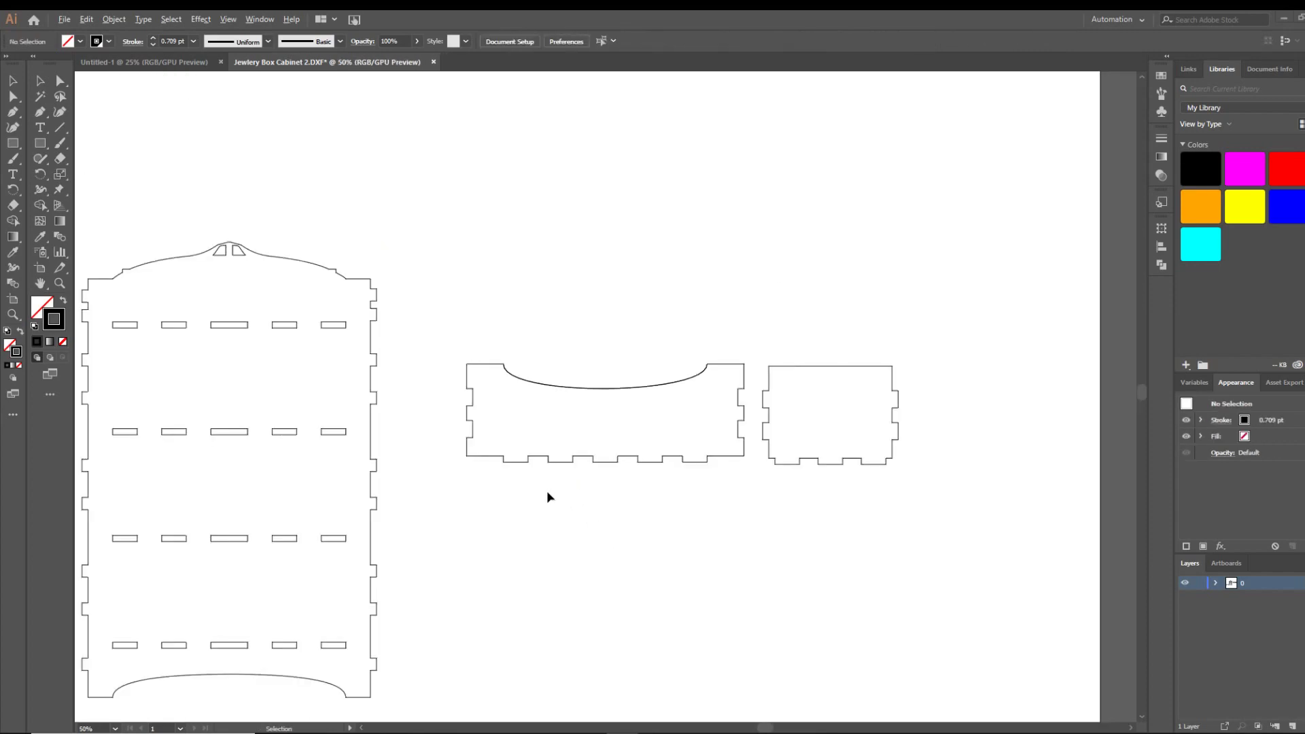
{"action": "scroll", "coordinate": [326, 528], "scroll_direction": "up", "scroll_amount": 1, "text": "alt"}
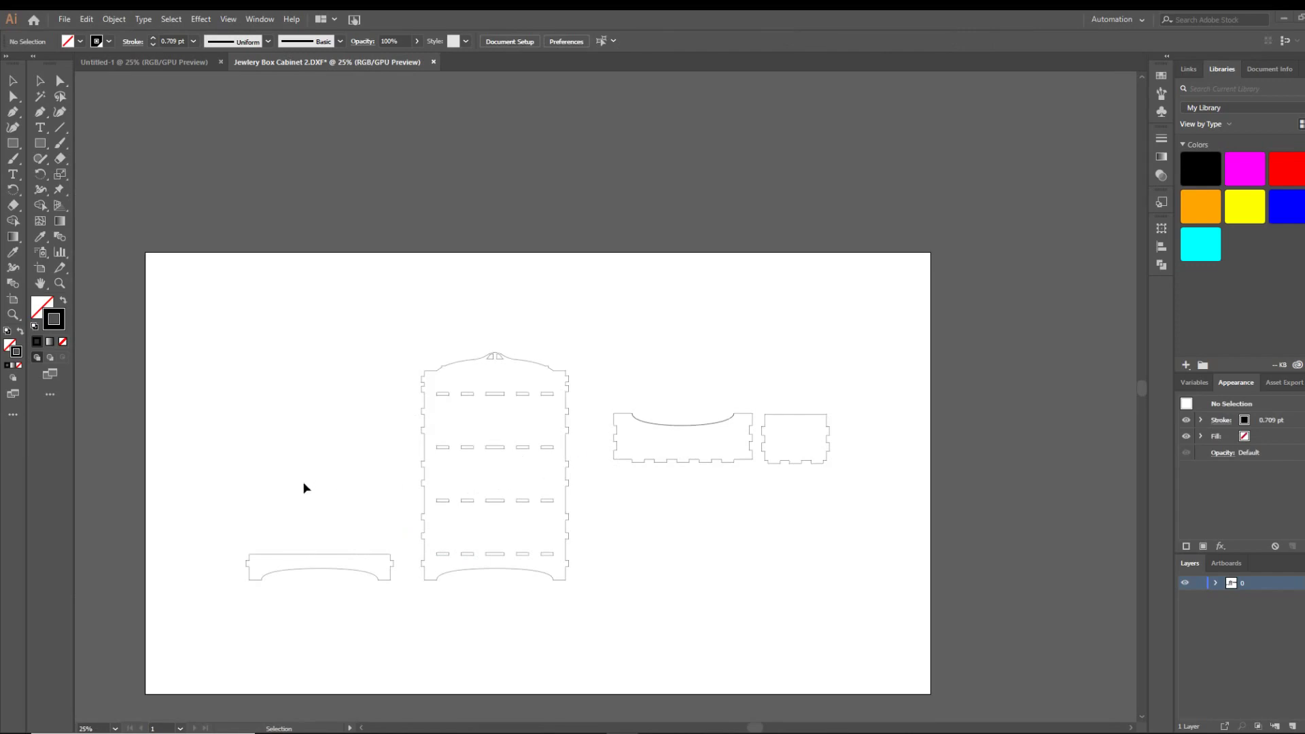
{"action": "scroll", "coordinate": [279, 537], "scroll_direction": "down", "scroll_amount": 1, "text": "alt"}
{"action": "scroll", "coordinate": [239, 563], "scroll_direction": "up", "scroll_amount": 2, "text": "alt"}
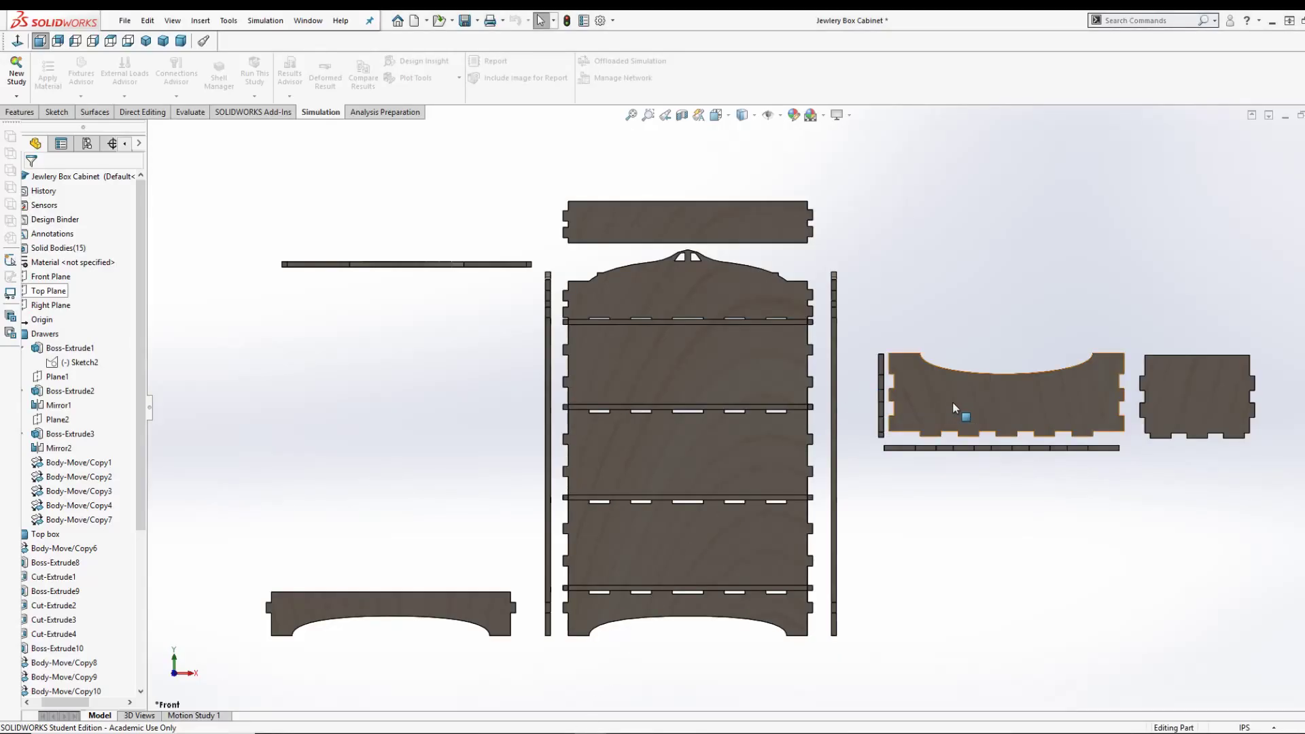
{"action": "middle_click_drag", "start_coordinate": [956, 408], "coordinate": [872, 539]}
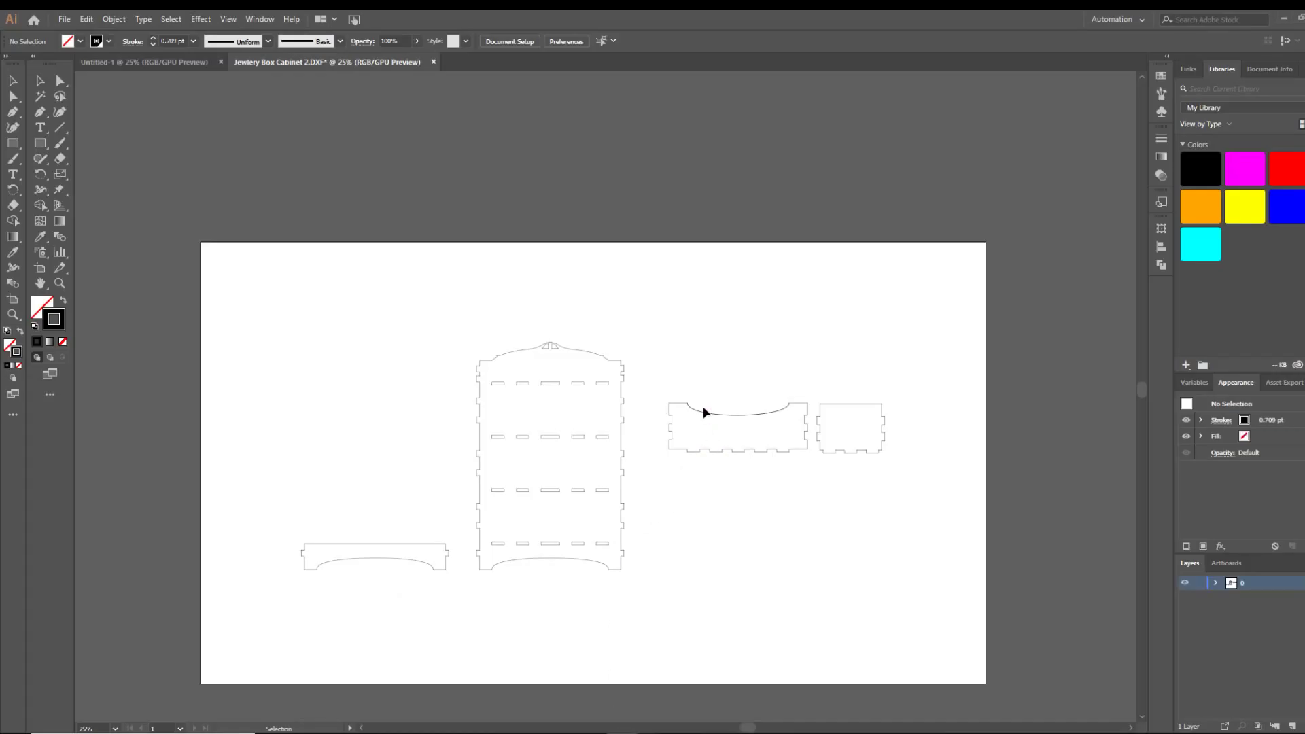
{"action": "scroll", "coordinate": [703, 406], "scroll_direction": "down", "scroll_amount": 1}
{"action": "scroll", "coordinate": [726, 420], "scroll_direction": "up", "scroll_amount": 1}
{"action": "scroll", "coordinate": [729, 443], "scroll_direction": "up", "scroll_amount": 5, "text": "alt"}
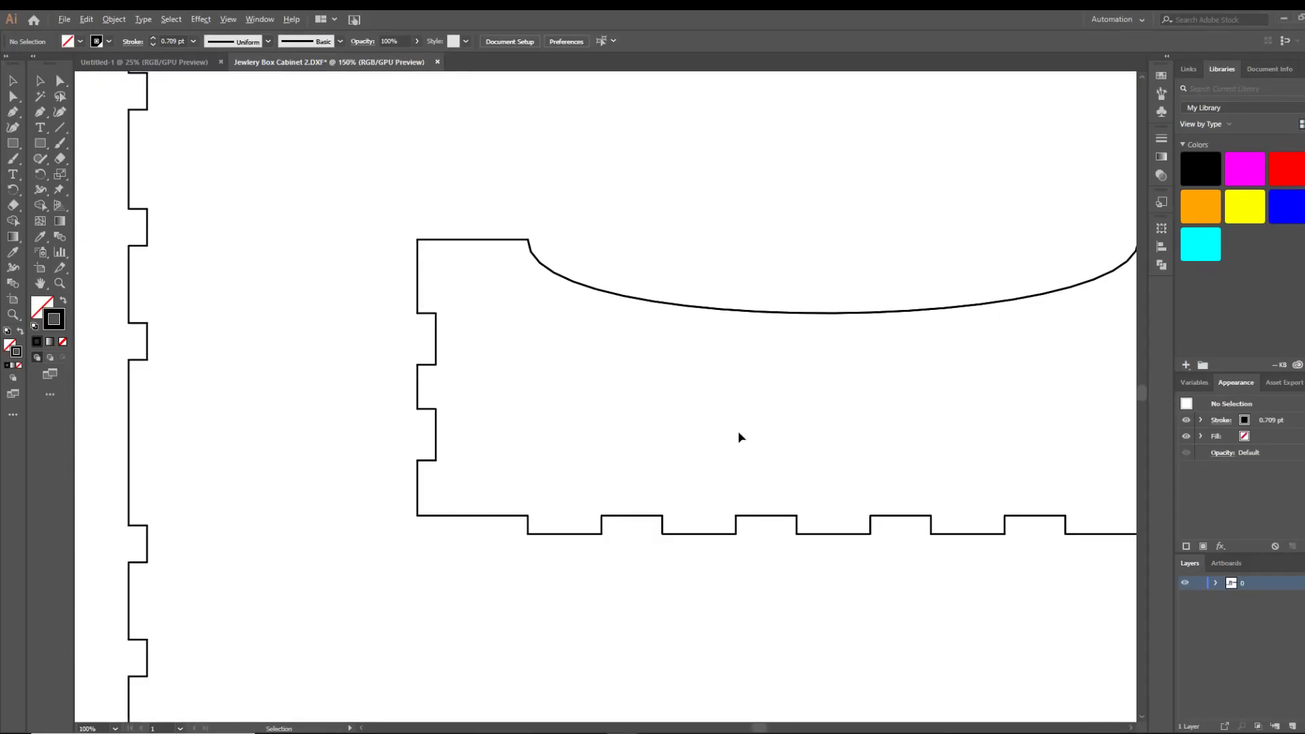
{"action": "right_click", "coordinate": [741, 311]}
{"action": "left_click", "coordinate": [737, 312]}
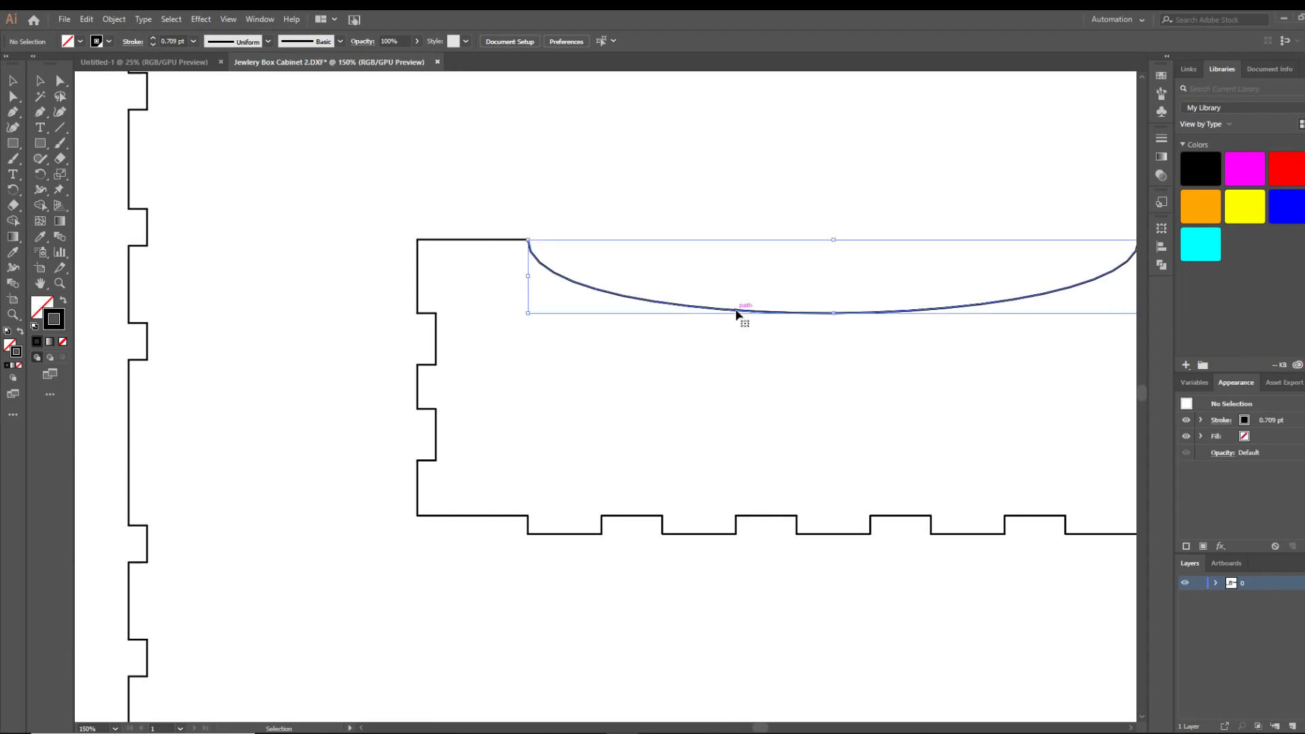
{"action": "key", "text": "ctrl+shift+a"}
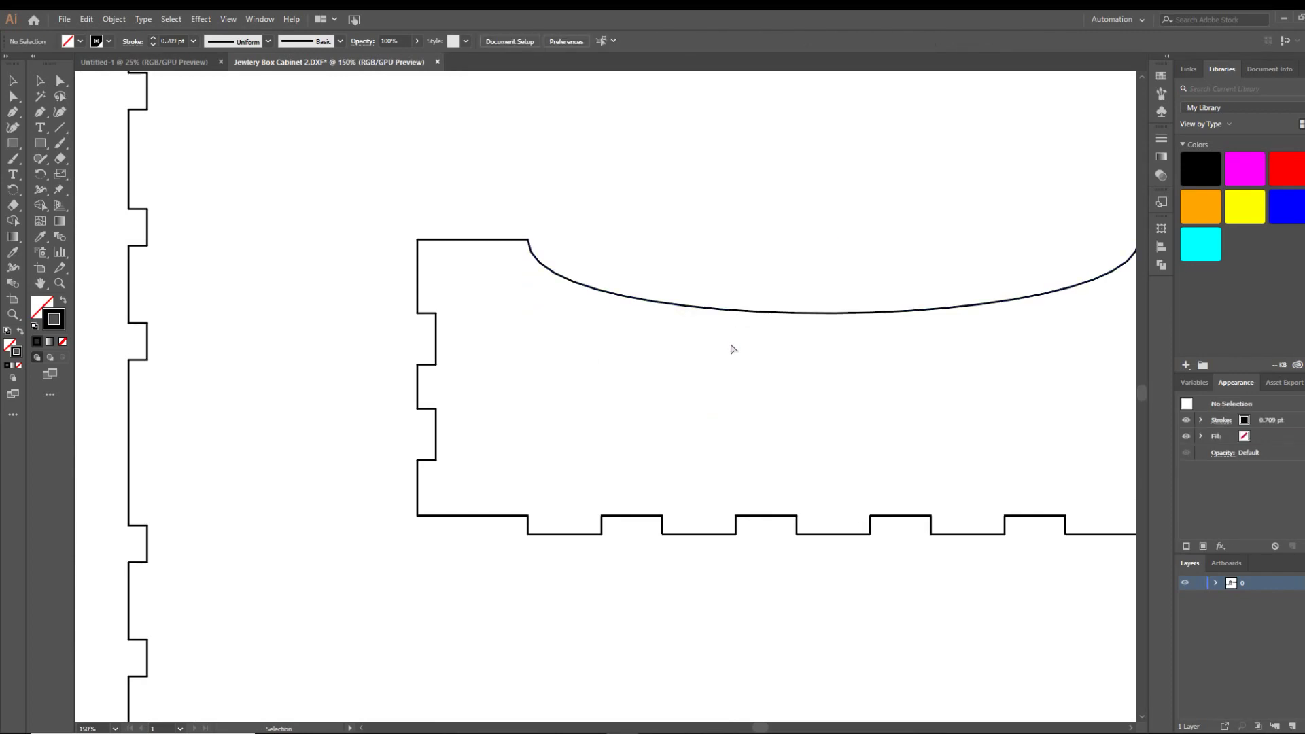
{"action": "key", "text": "a"}
{"action": "key", "text": "v"}
{"action": "left_click", "coordinate": [730, 313]}
{"action": "left_click", "coordinate": [731, 320]}
{"action": "left_click", "coordinate": [735, 311]}
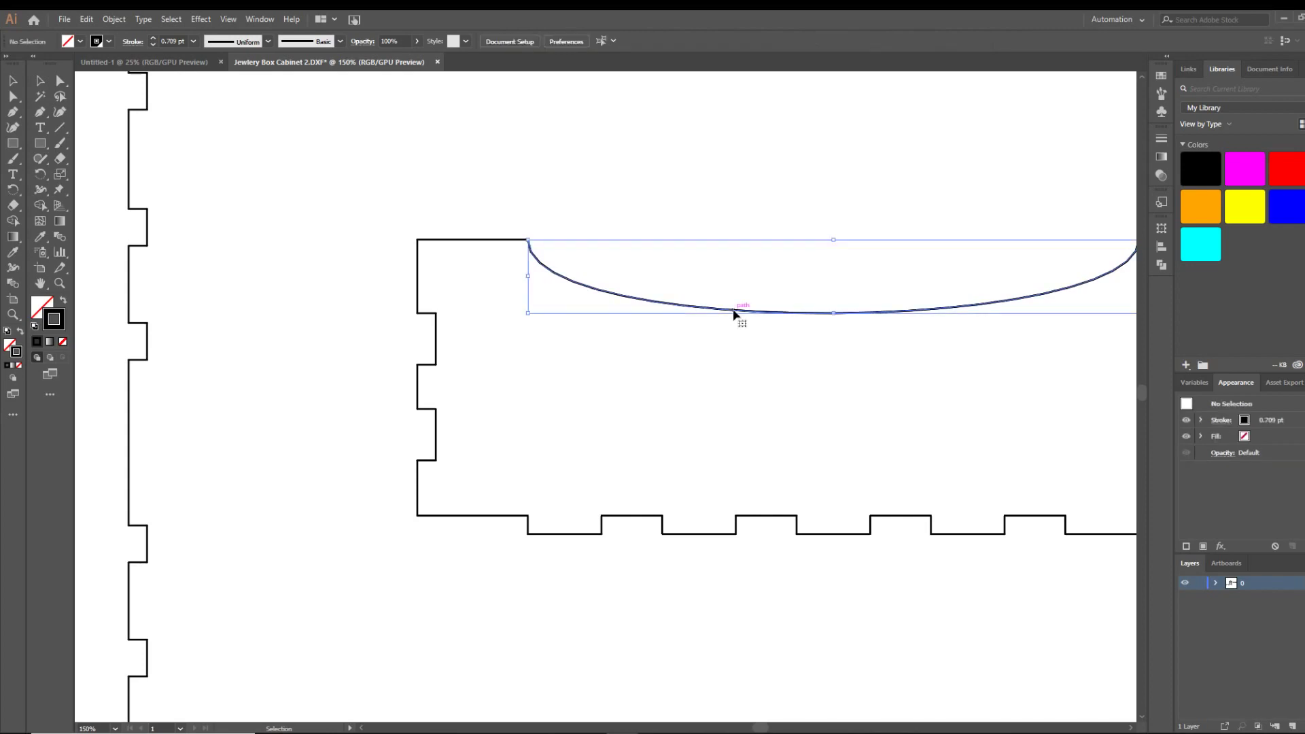
{"action": "left_click", "coordinate": [634, 365]}
{"action": "left_click", "coordinate": [483, 241]}
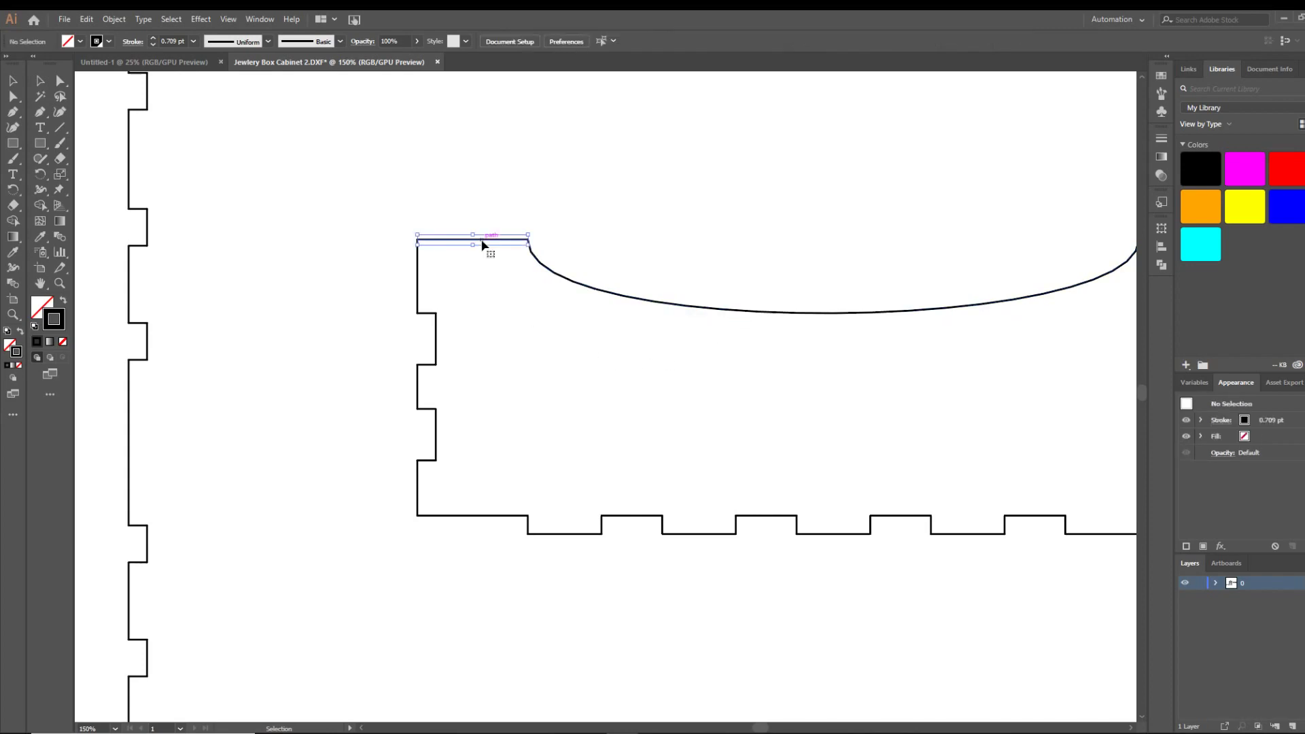
{"action": "key", "text": "Delete"}
{"action": "key", "text": "ctrl+z"}
{"action": "left_click", "coordinate": [442, 347]}
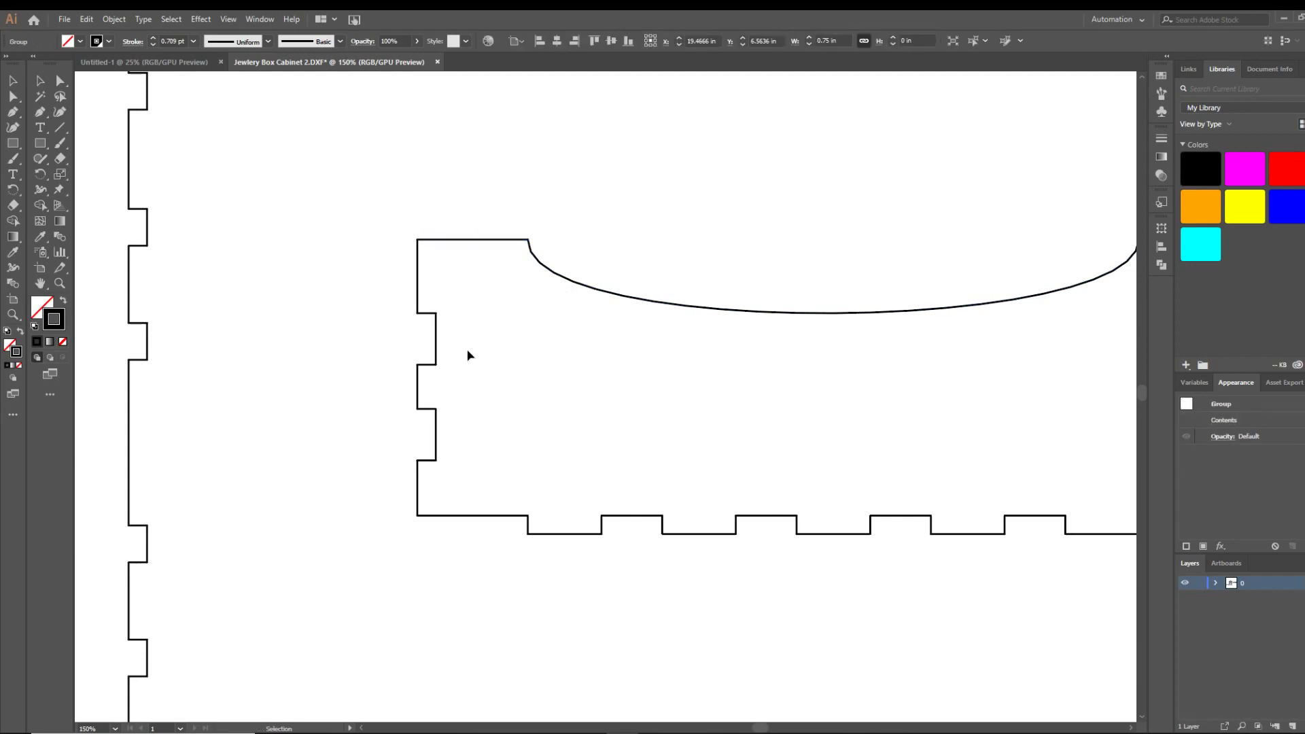
{"action": "key", "text": "a"}
{"action": "key", "text": "v"}
{"action": "left_click", "coordinate": [821, 340]}
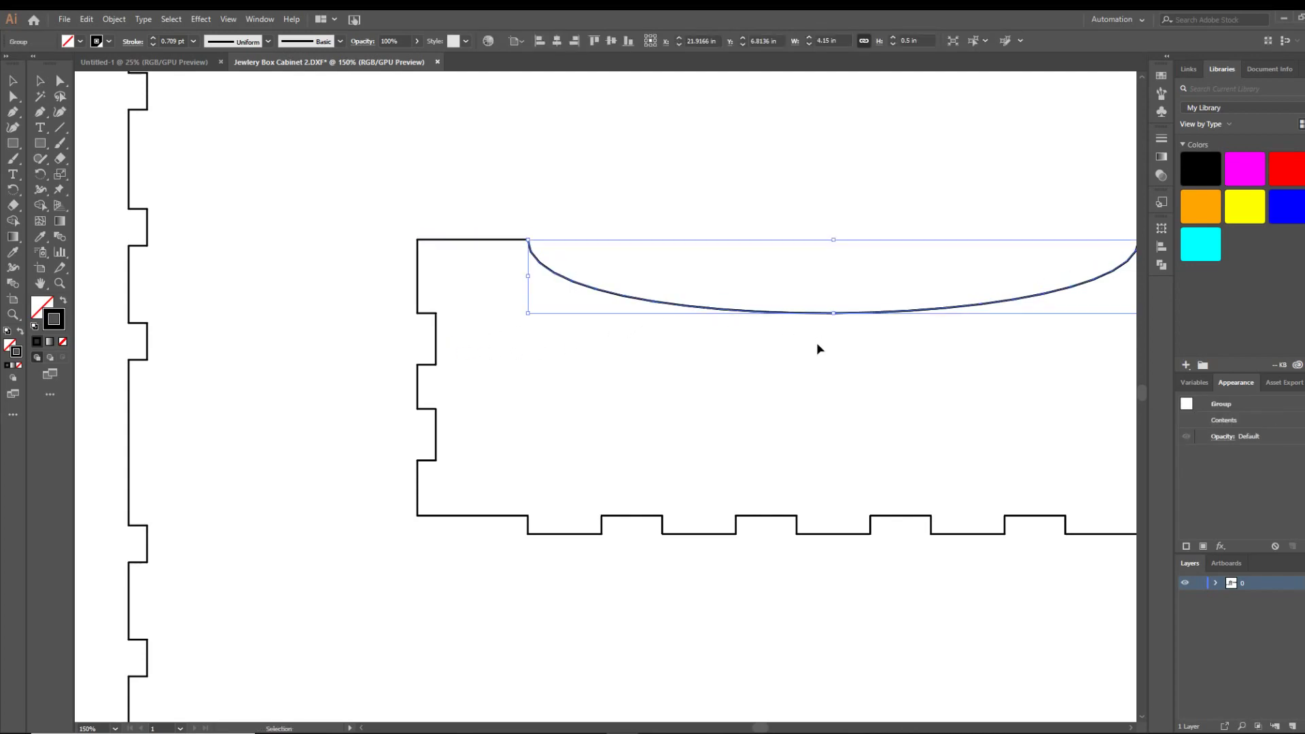
{"action": "left_click", "coordinate": [700, 324]}
{"action": "left_click_drag", "start_coordinate": [705, 310], "coordinate": [705, 223], "text": "alt"}
{"action": "left_click_drag", "start_coordinate": [752, 516], "coordinate": [775, 571]}
{"action": "key", "text": "ctrl+z"}
{"action": "scroll", "coordinate": [781, 388], "scroll_direction": "up", "scroll_amount": 2}
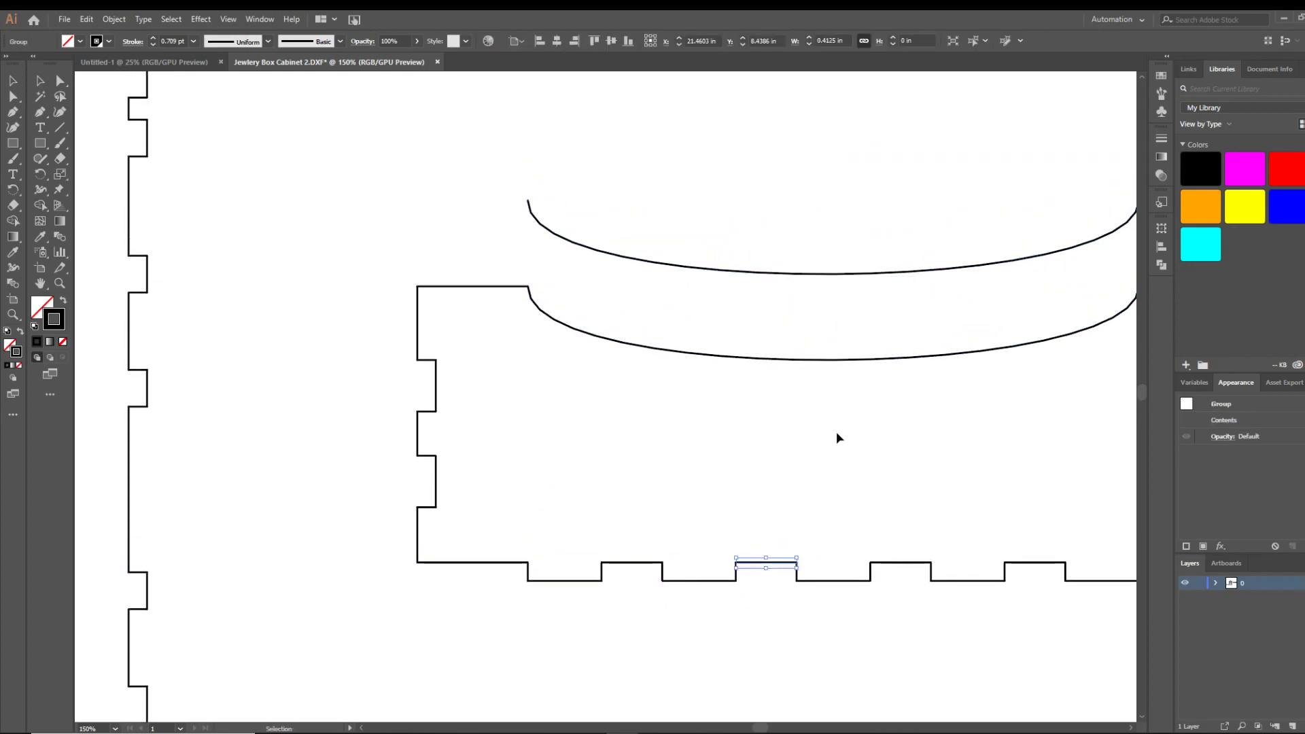
{"action": "scroll", "coordinate": [843, 442], "scroll_direction": "down", "scroll_amount": 3}
{"action": "scroll", "coordinate": [858, 458], "scroll_direction": "down", "scroll_amount": 4, "text": "alt"}
{"action": "scroll", "coordinate": [952, 439], "scroll_direction": "up", "scroll_amount": 2, "text": "alt"}
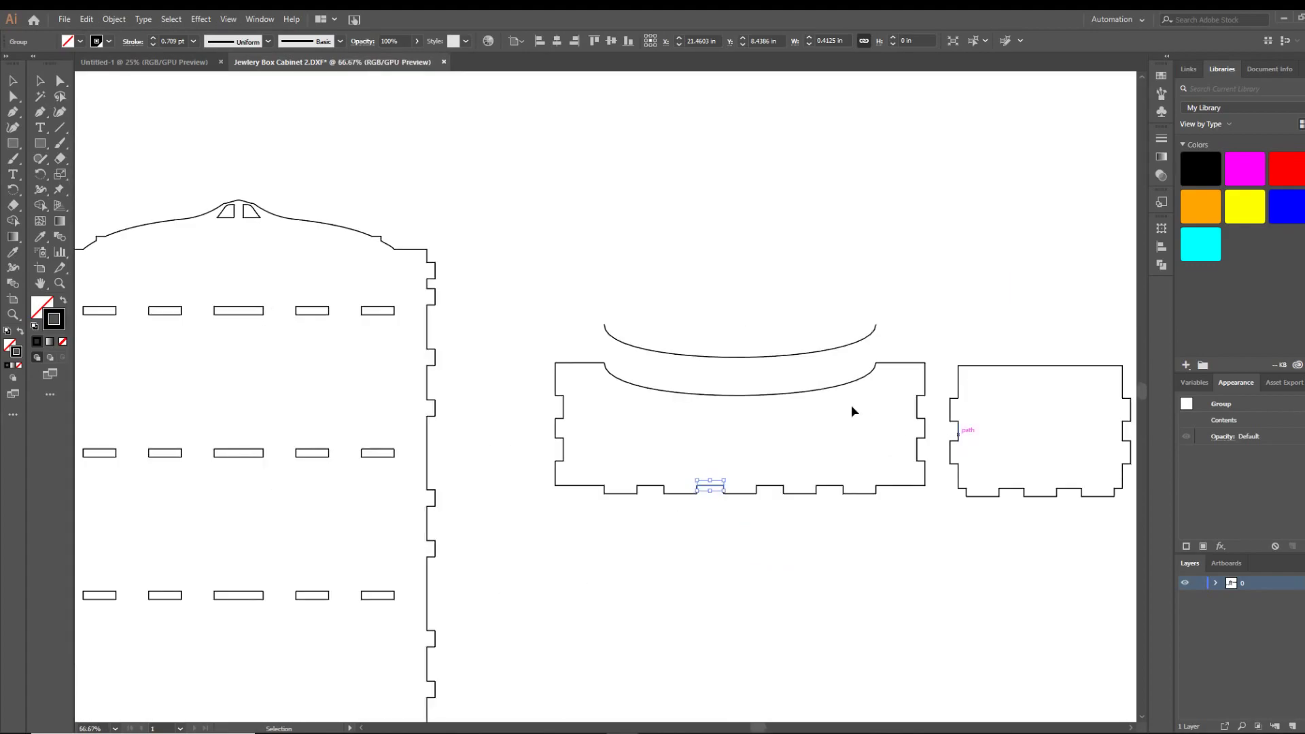
{"action": "left_click", "coordinate": [792, 357]}
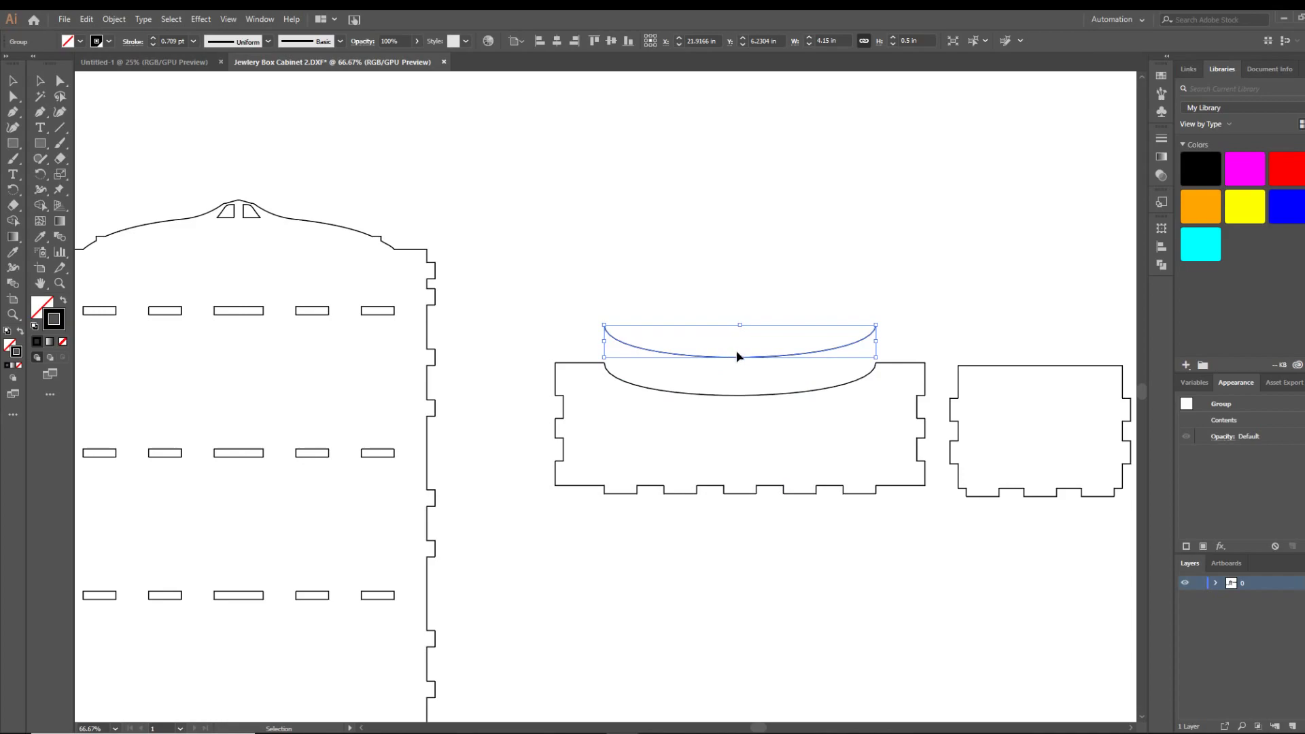
{"action": "key", "text": "a"}
{"action": "left_click_drag", "start_coordinate": [740, 394], "coordinate": [741, 395]}
{"action": "key", "text": "v"}
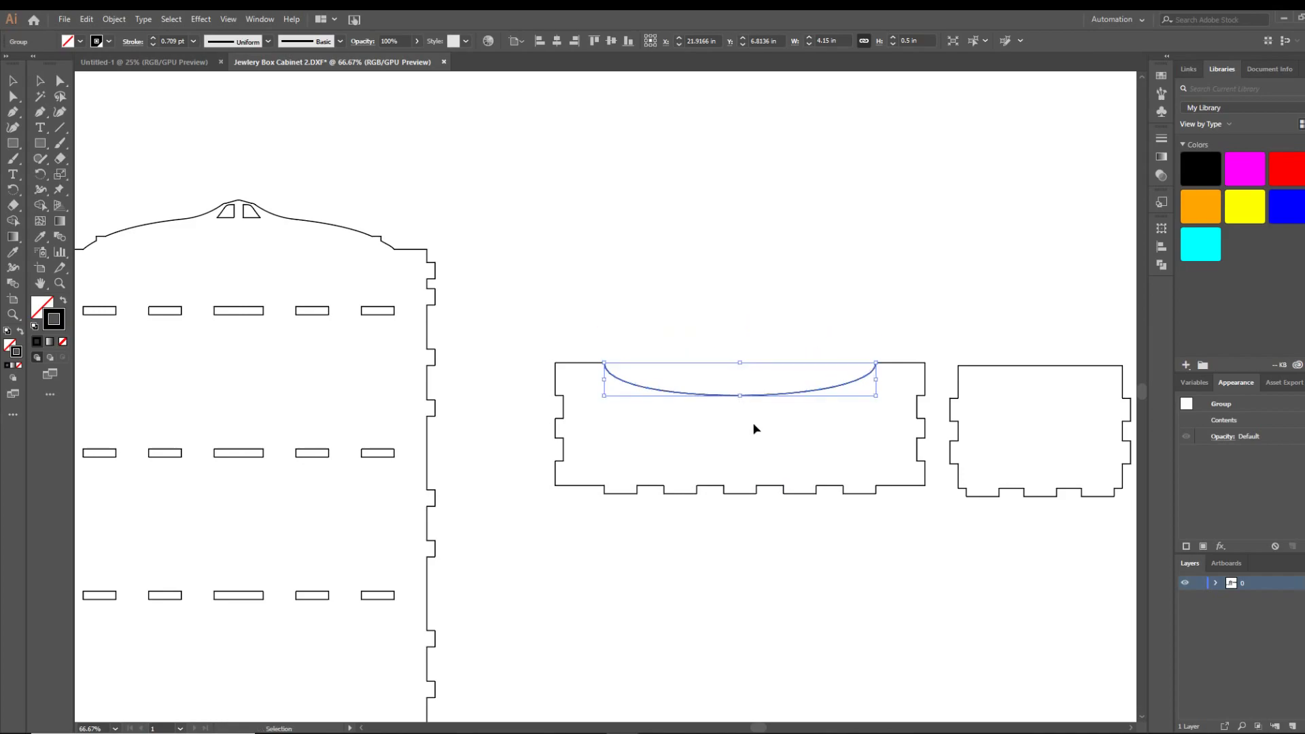
{"action": "left_click", "coordinate": [683, 287]}
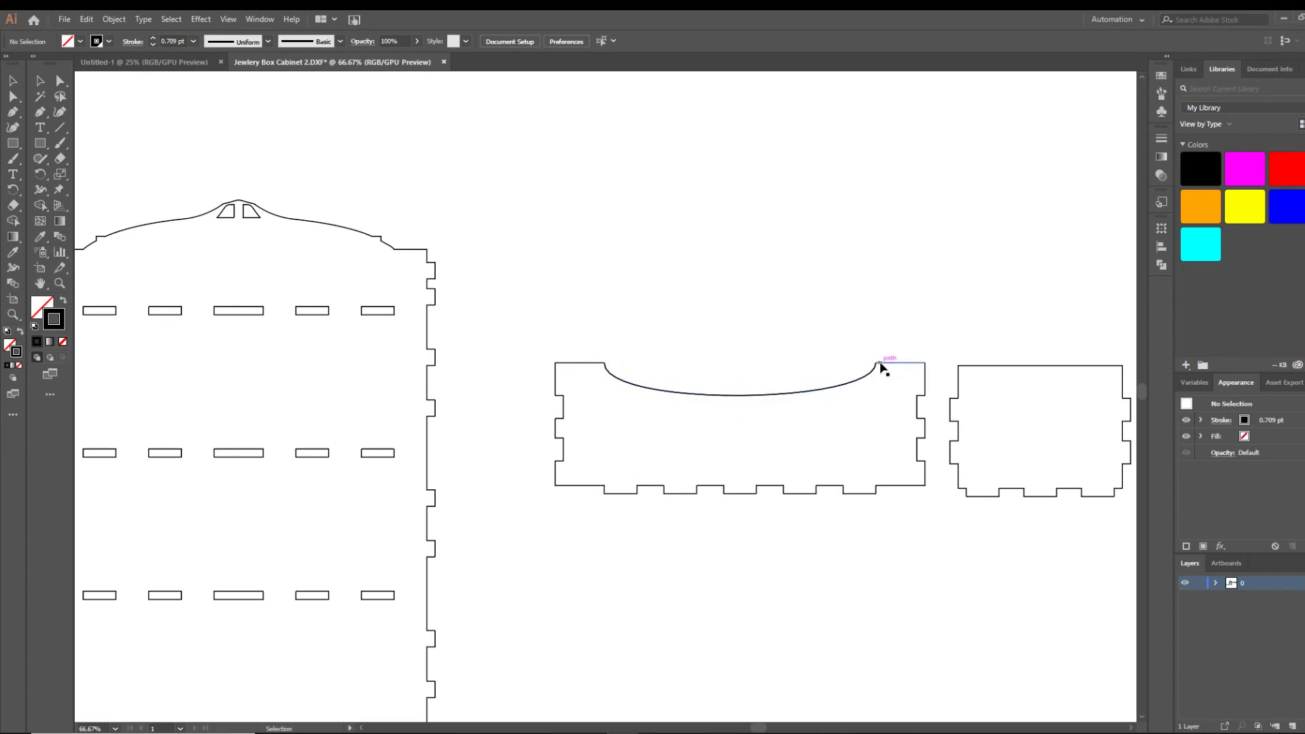
{"action": "left_click_drag", "start_coordinate": [771, 400], "coordinate": [788, 292], "text": "alt"}
{"action": "key", "text": "Delete"}
- Place the curved piece beside the upper right of the cabinet side panel
{"action": "scroll", "coordinate": [478, 291], "scroll_direction": "up", "scroll_amount": 1}
{"action": "scroll", "coordinate": [516, 449], "scroll_direction": "down", "scroll_amount": 3, "text": "alt"}
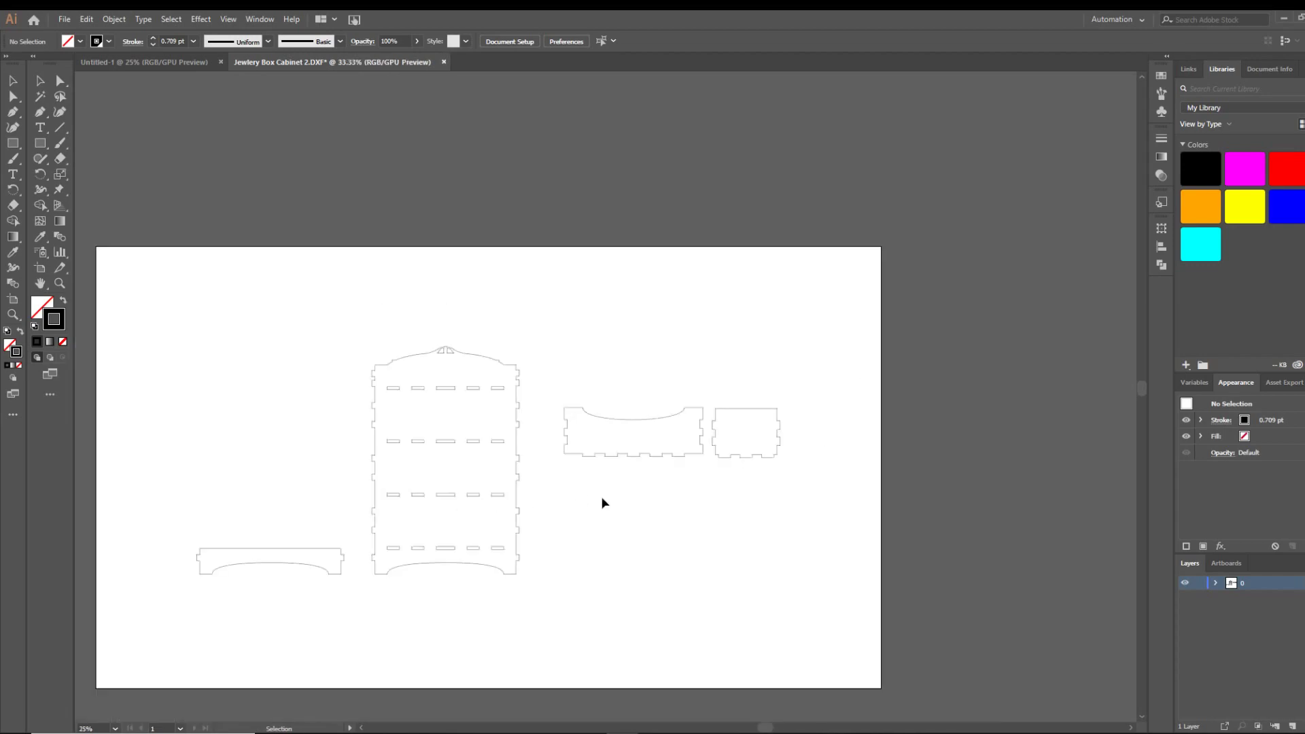
{"action": "scroll", "coordinate": [675, 496], "scroll_direction": "left", "scroll_amount": 4, "text": "ctrl"}
{"action": "scroll", "coordinate": [682, 495], "scroll_direction": "down", "scroll_amount": 2}
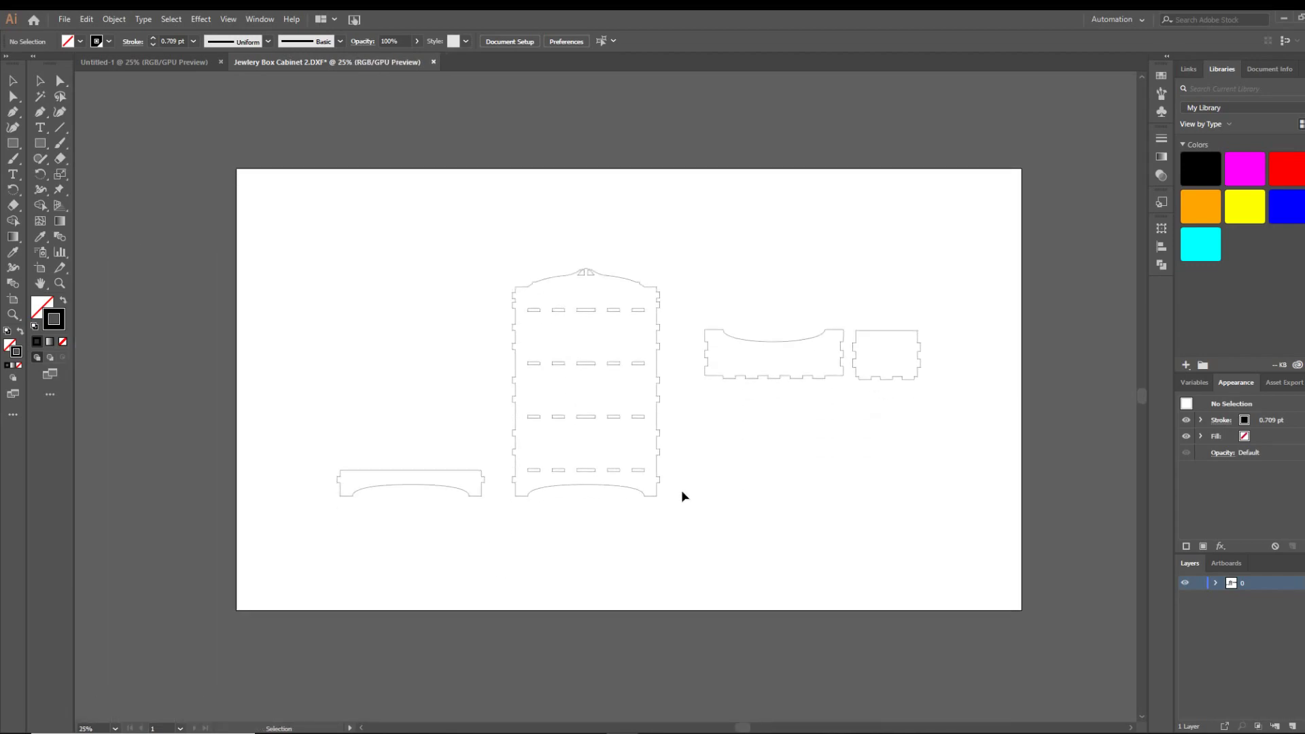
{"action": "scroll", "coordinate": [682, 495], "scroll_direction": "up", "scroll_amount": 1}
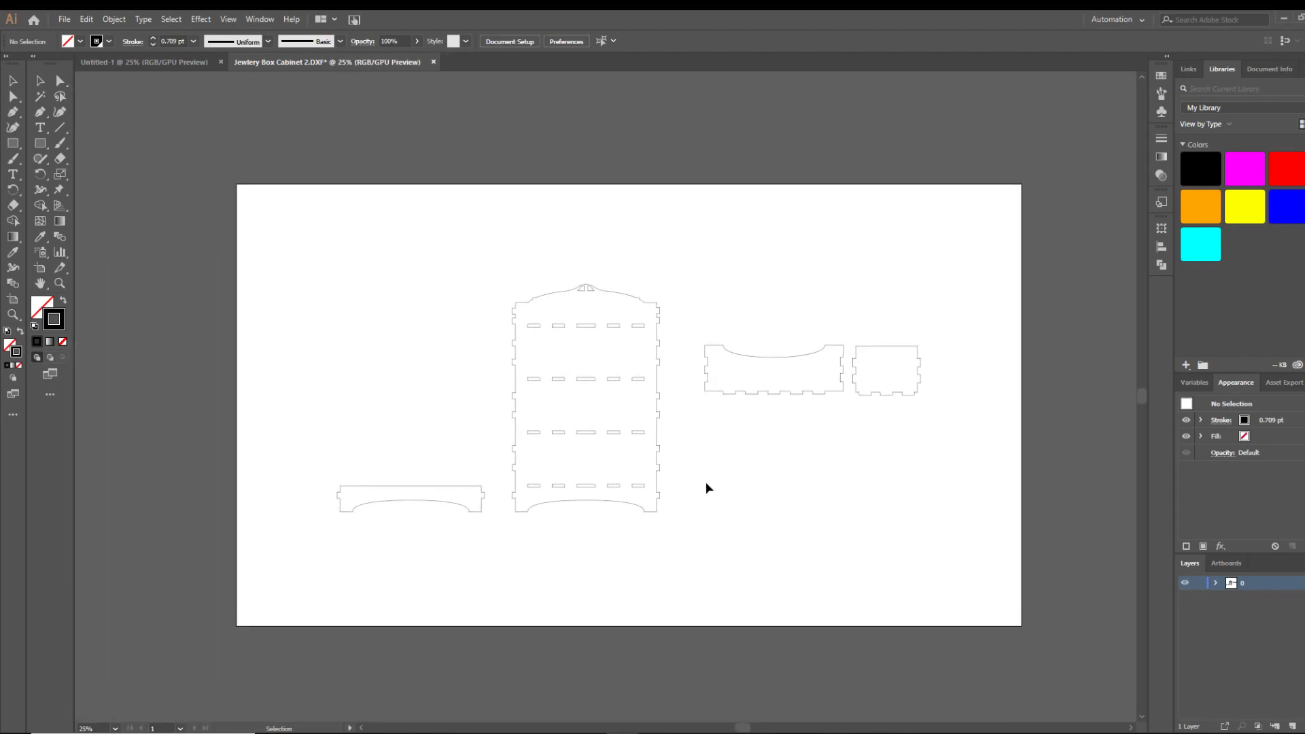
{"action": "scroll", "coordinate": [635, 423], "scroll_direction": "left", "scroll_amount": 2, "text": "ctrl"}
{"action": "scroll", "coordinate": [637, 424], "scroll_direction": "right", "scroll_amount": 2, "text": "ctrl"}
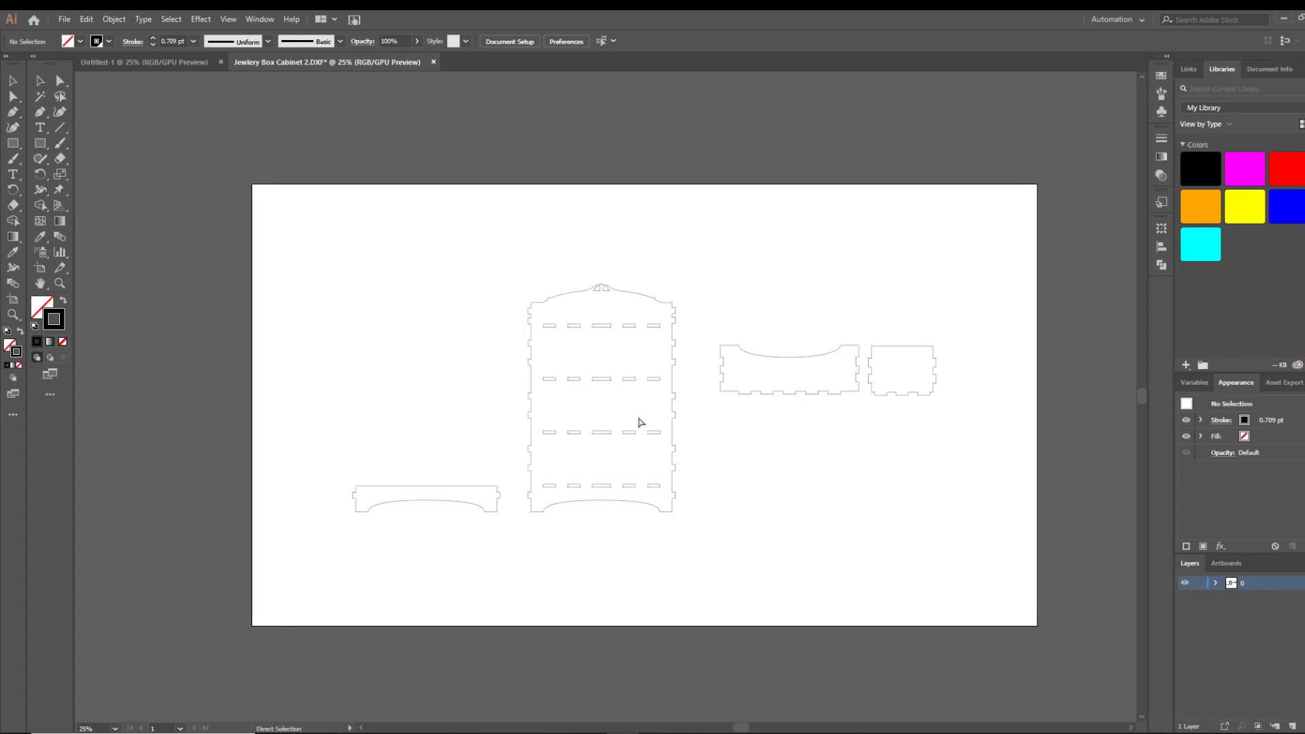
{"action": "scroll", "coordinate": [640, 439], "scroll_direction": "up", "scroll_amount": 1, "text": "alt"}
{"action": "scroll", "coordinate": [641, 439], "scroll_direction": "down", "scroll_amount": 1, "text": "alt"}
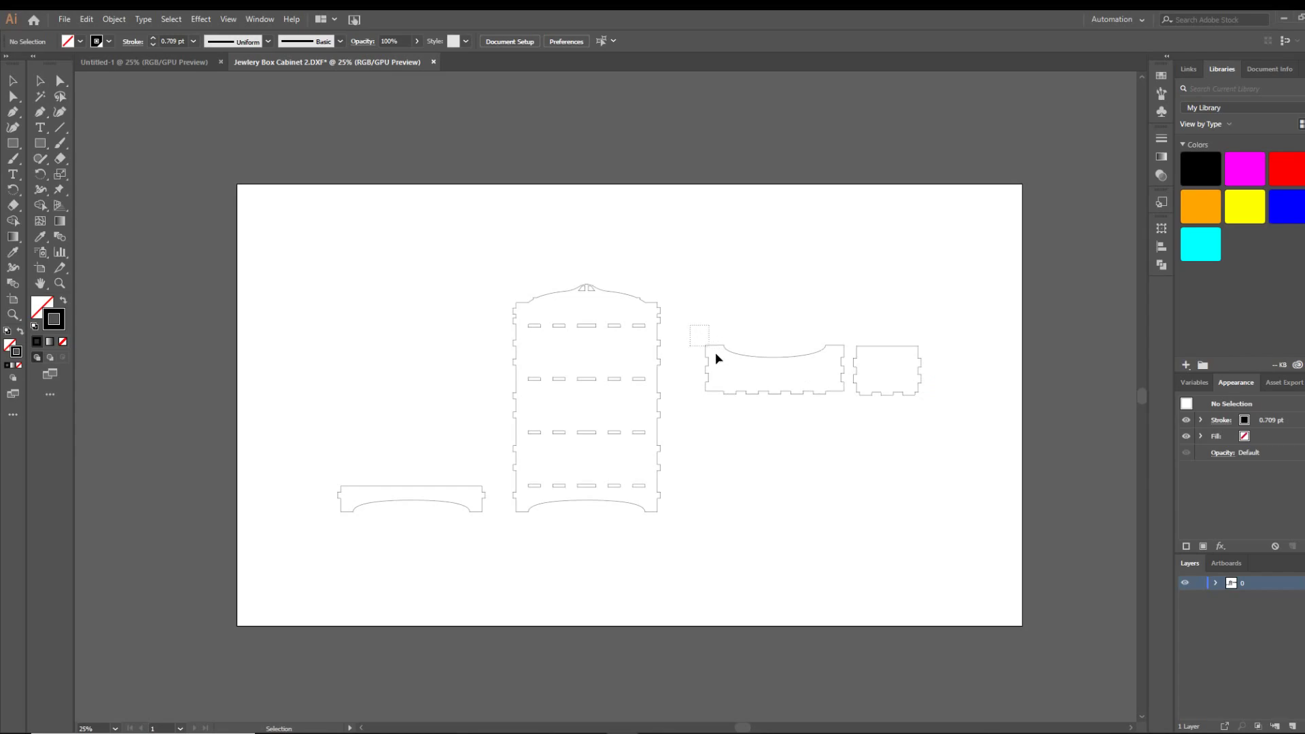
{"action": "left_click_drag", "start_coordinate": [716, 358], "coordinate": [782, 367]}
{"action": "left_click_drag", "start_coordinate": [979, 456], "coordinate": [841, 316]}
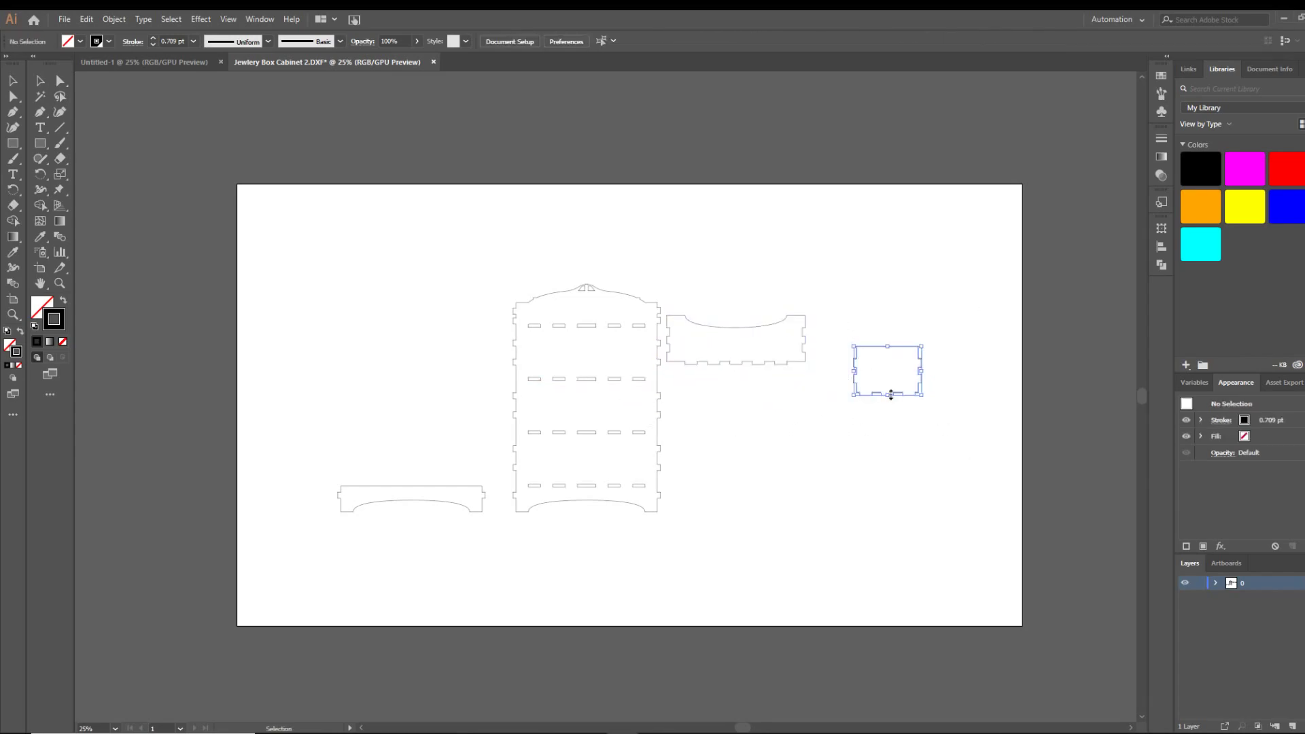
- Move the small box piece below it and the curved bottom piece under the small box
{"action": "left_click_drag", "start_coordinate": [890, 396], "coordinate": [851, 396]}
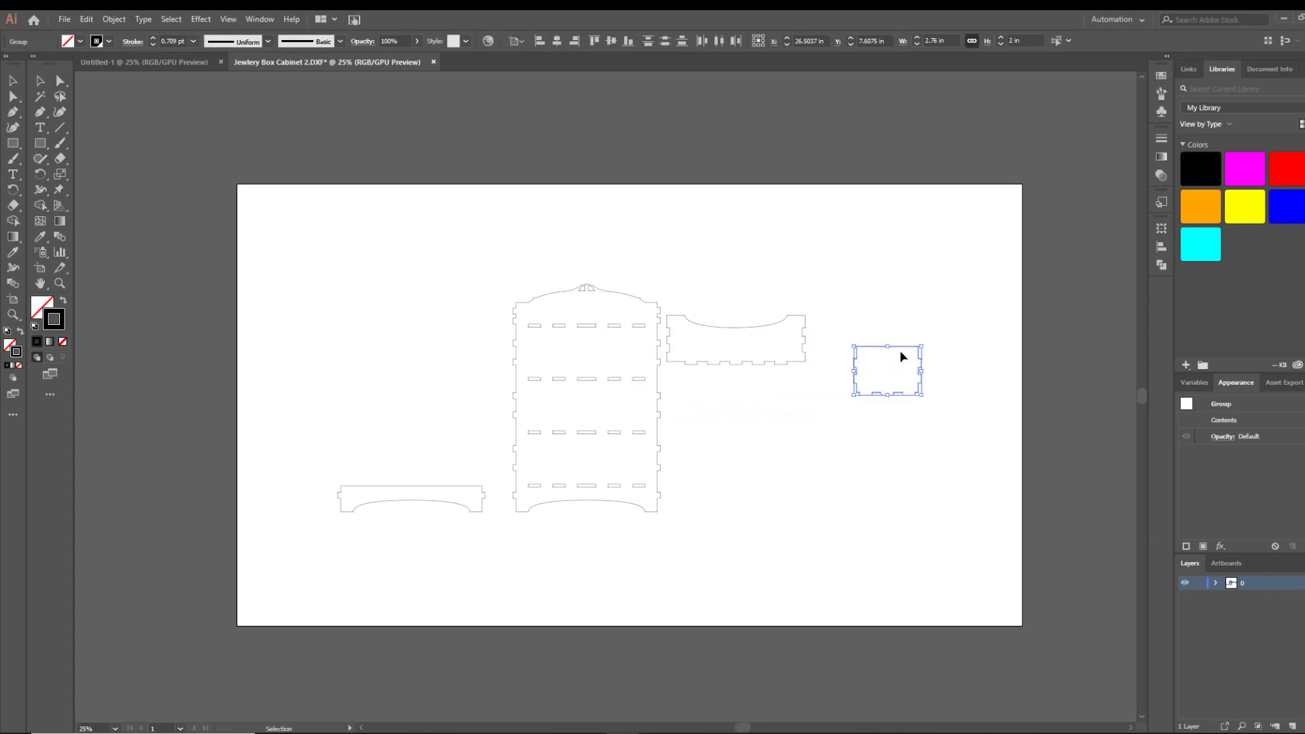
{"action": "left_click_drag", "start_coordinate": [903, 356], "coordinate": [718, 380]}
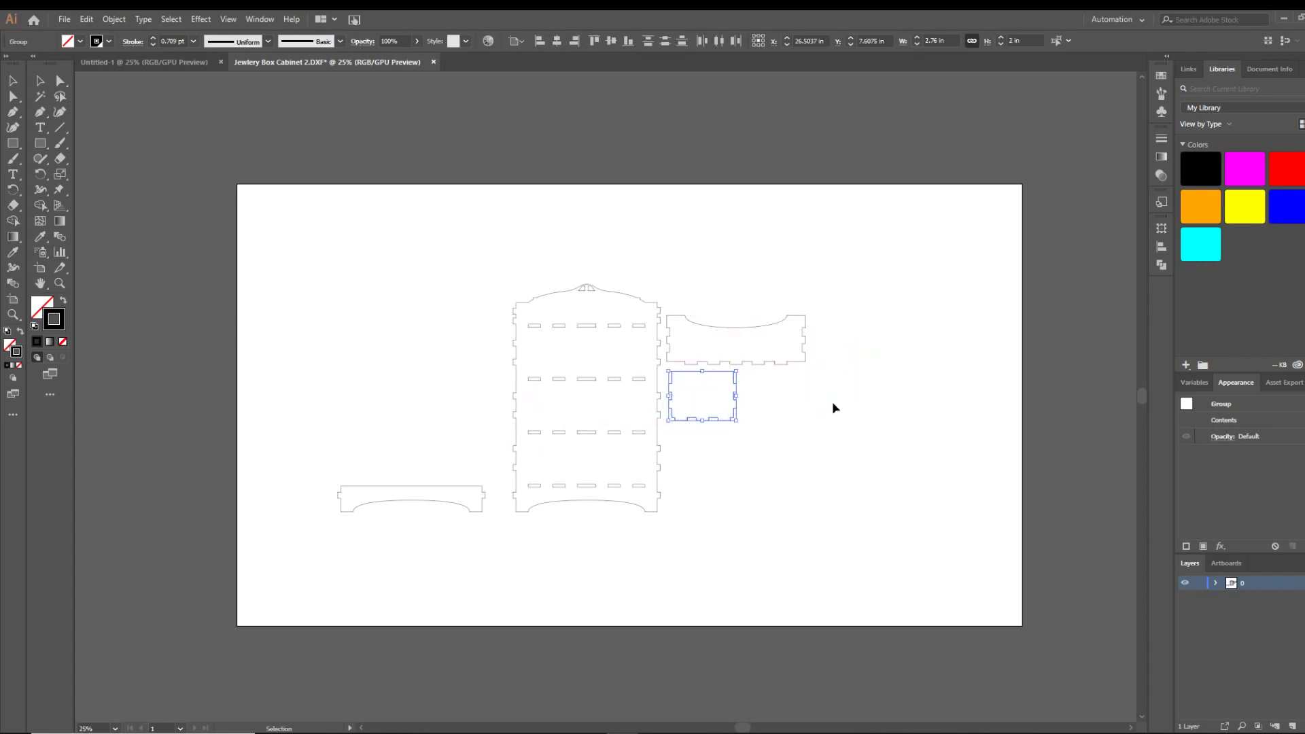
{"action": "left_click", "coordinate": [836, 408]}
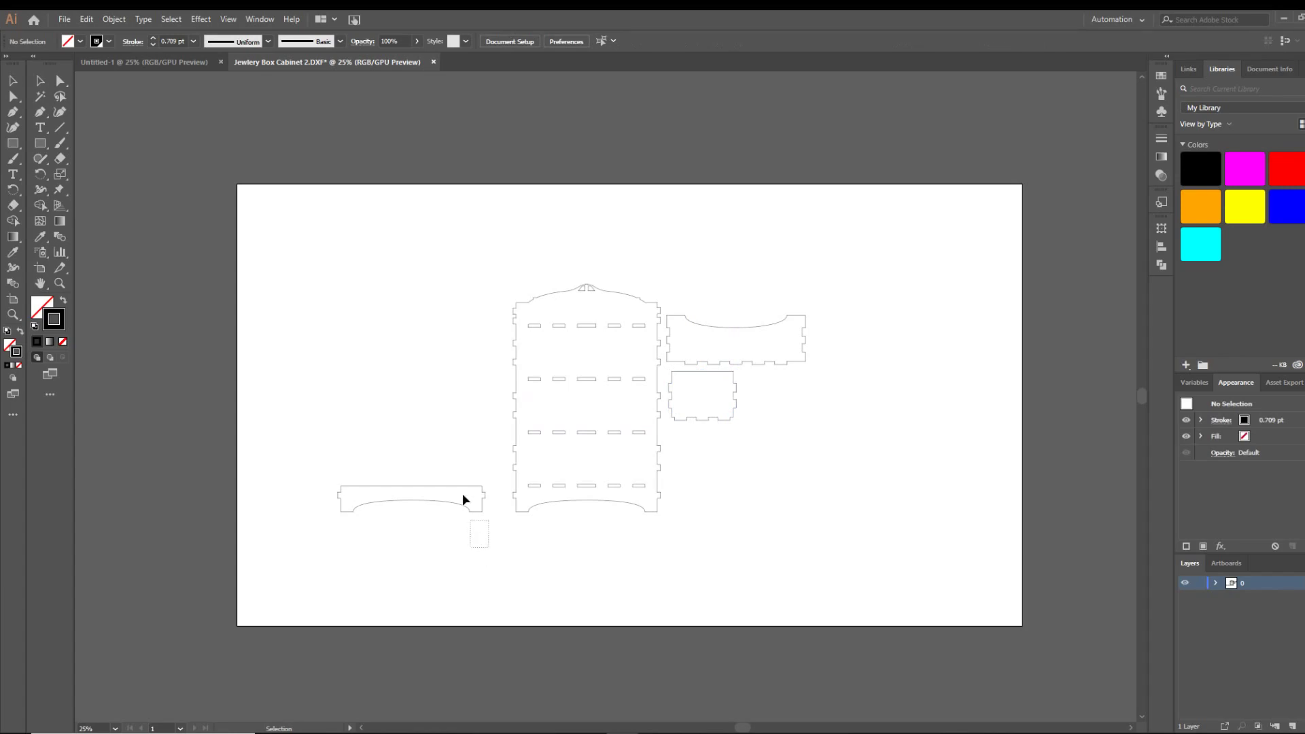
{"action": "left_click_drag", "start_coordinate": [463, 498], "coordinate": [325, 438]}
{"action": "left_click_drag", "start_coordinate": [407, 489], "coordinate": [717, 429]}
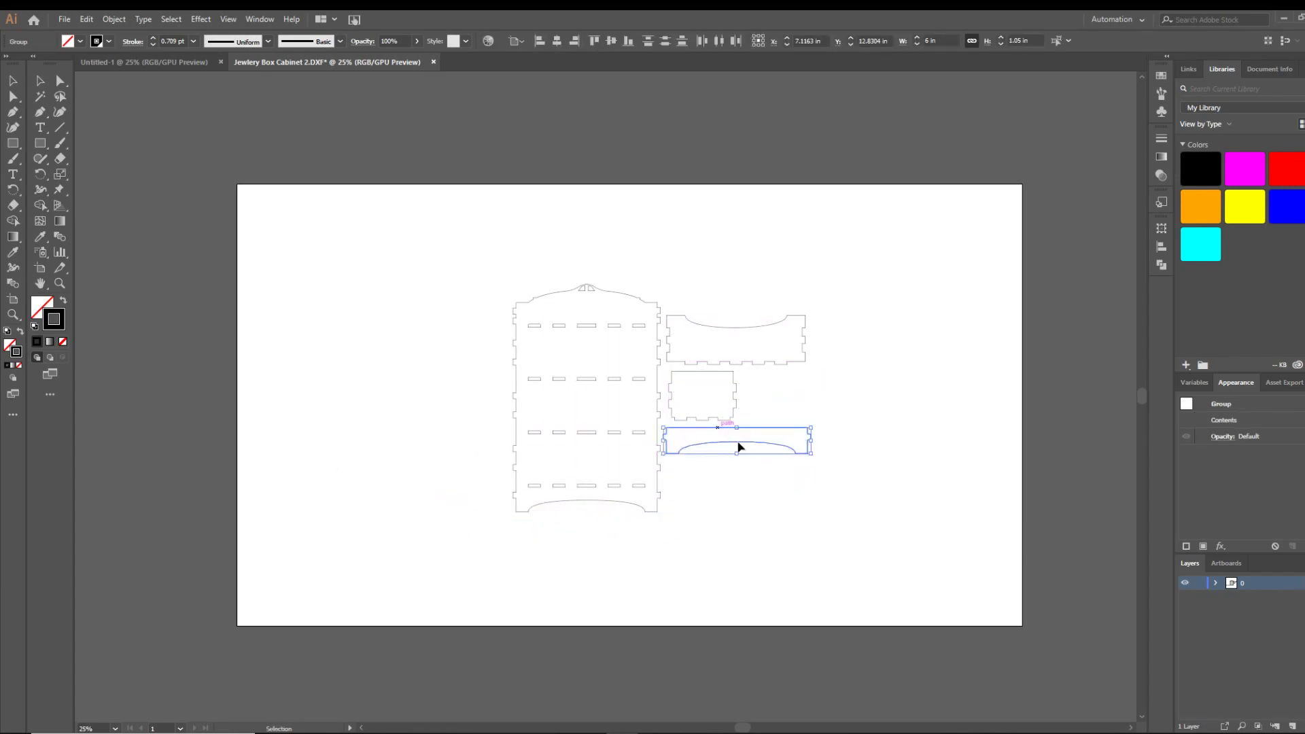
{"action": "left_click", "coordinate": [881, 367]}
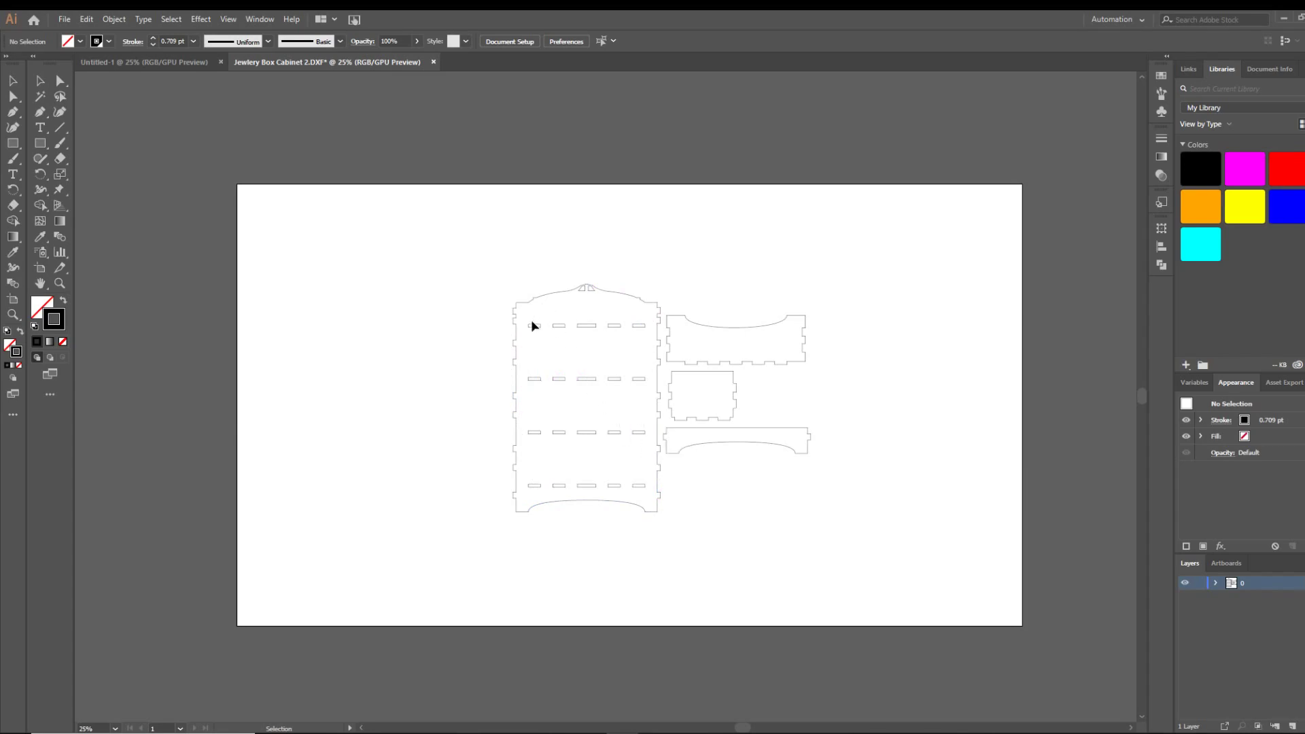
- Colour the tall panel's slot rows magenta, then every cabinet outline red
{"action": "left_click_drag", "start_coordinate": [523, 317], "coordinate": [649, 492]}
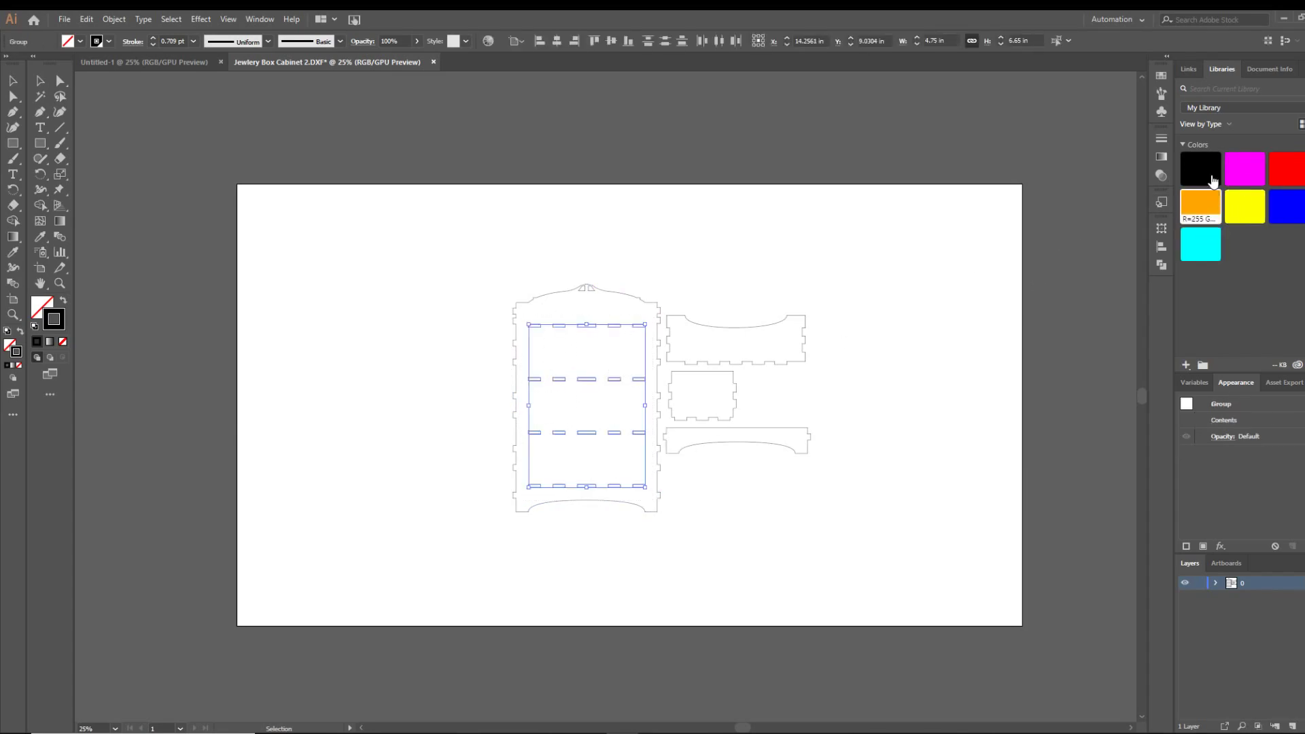
{"action": "left_click", "coordinate": [1245, 166]}
{"action": "left_click", "coordinate": [948, 315]}
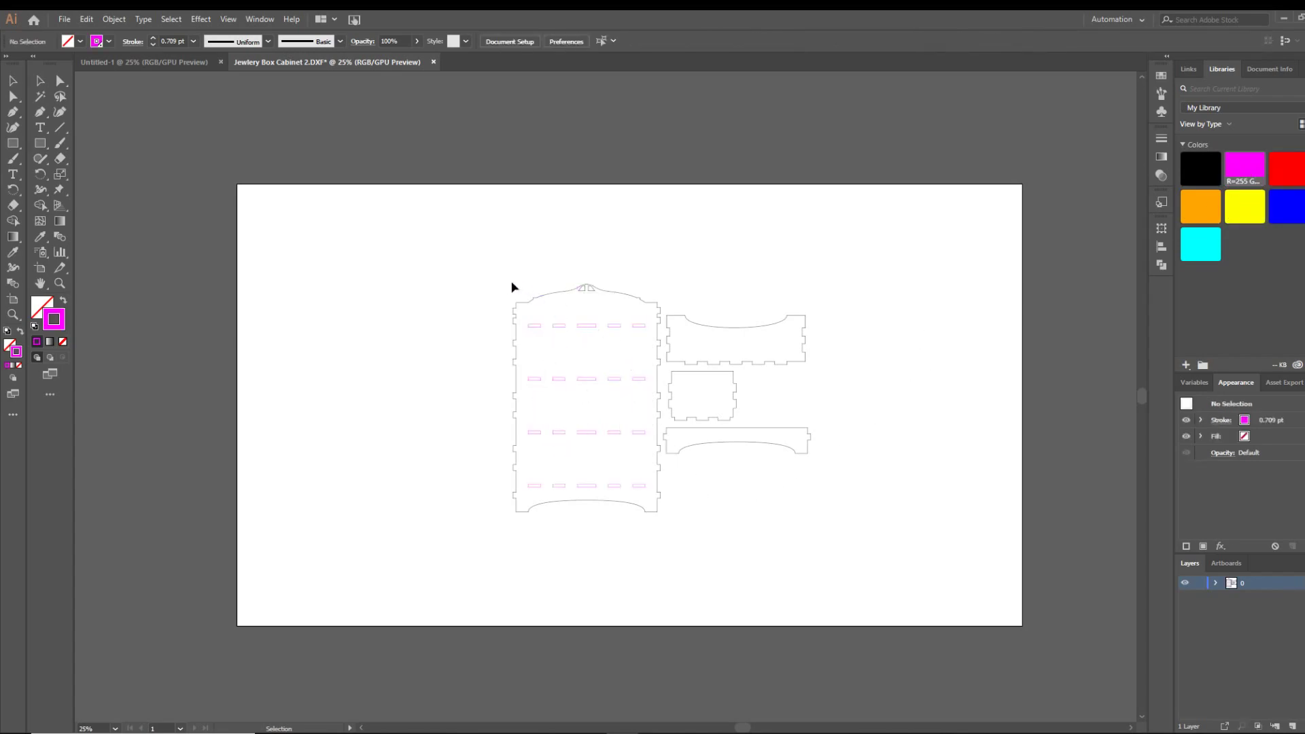
{"action": "left_click_drag", "start_coordinate": [473, 255], "coordinate": [665, 540]}
{"action": "left_click_drag", "start_coordinate": [426, 238], "coordinate": [848, 580]}
{"action": "left_click", "coordinate": [1287, 169]}
{"action": "left_click", "coordinate": [968, 296]}
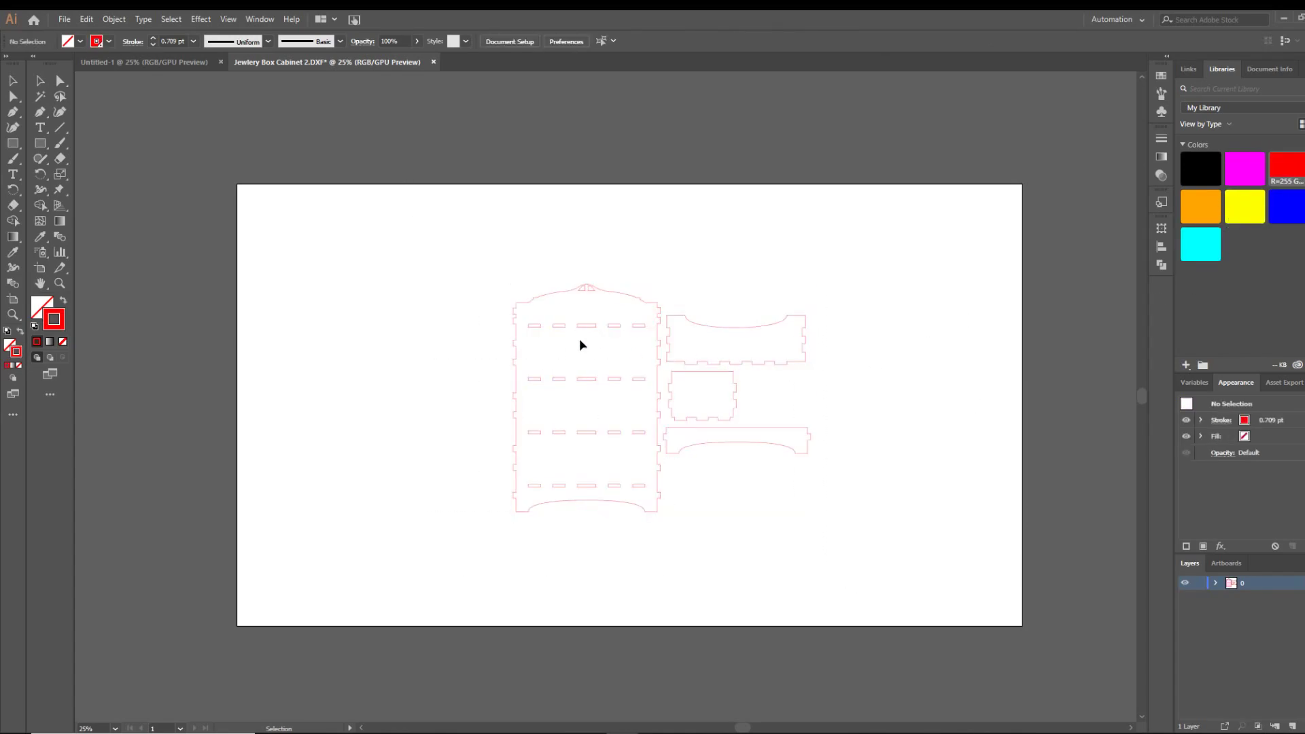
- Recolour the slot rows in the tall panel magenta
{"action": "left_click_drag", "start_coordinate": [521, 315], "coordinate": [651, 500]}
{"action": "left_click", "coordinate": [1245, 169]}
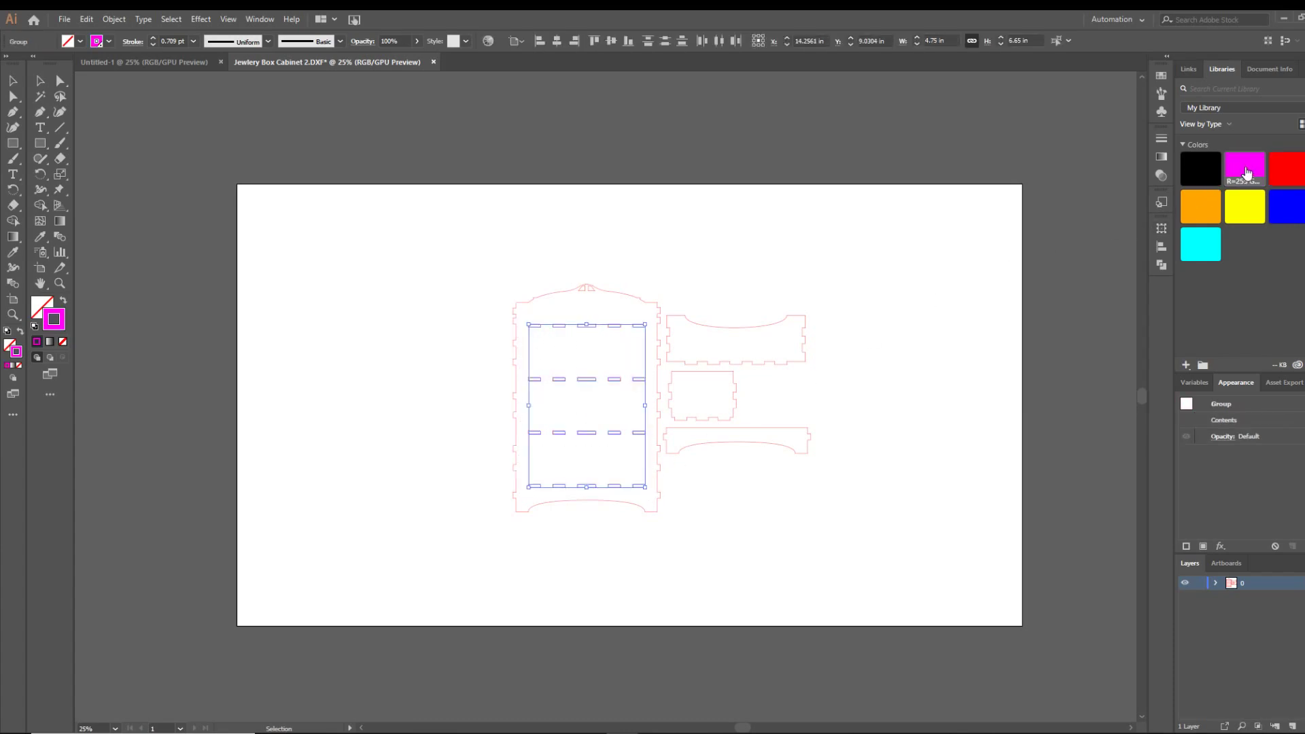
{"action": "left_click", "coordinate": [856, 367]}
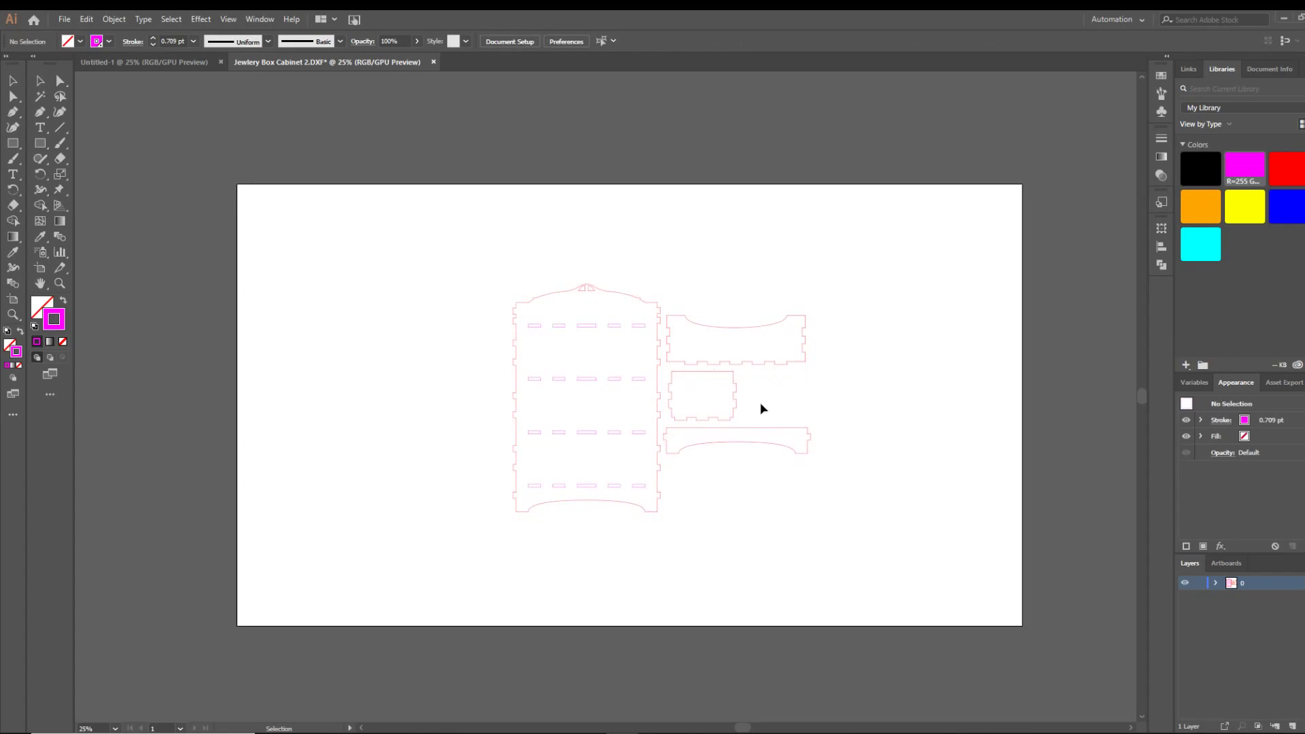
{"action": "scroll", "coordinate": [637, 412], "scroll_direction": "up", "scroll_amount": 1, "text": "alt"}
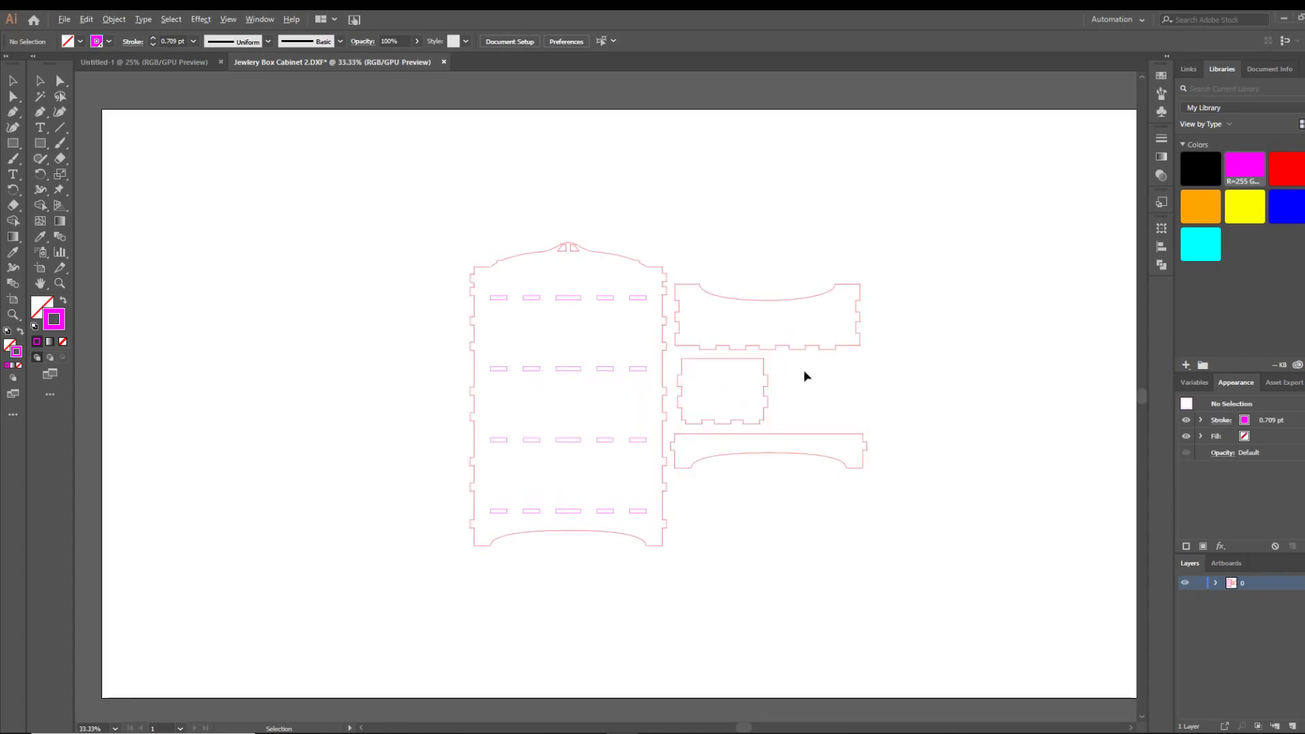
{"action": "scroll", "coordinate": [782, 384], "scroll_direction": "up", "scroll_amount": 1, "text": "alt"}
{"action": "scroll", "coordinate": [700, 456], "scroll_direction": "down", "scroll_amount": 1, "text": "alt"}
{"action": "scroll", "coordinate": [597, 510], "scroll_direction": "up", "scroll_amount": 1, "text": "alt"}
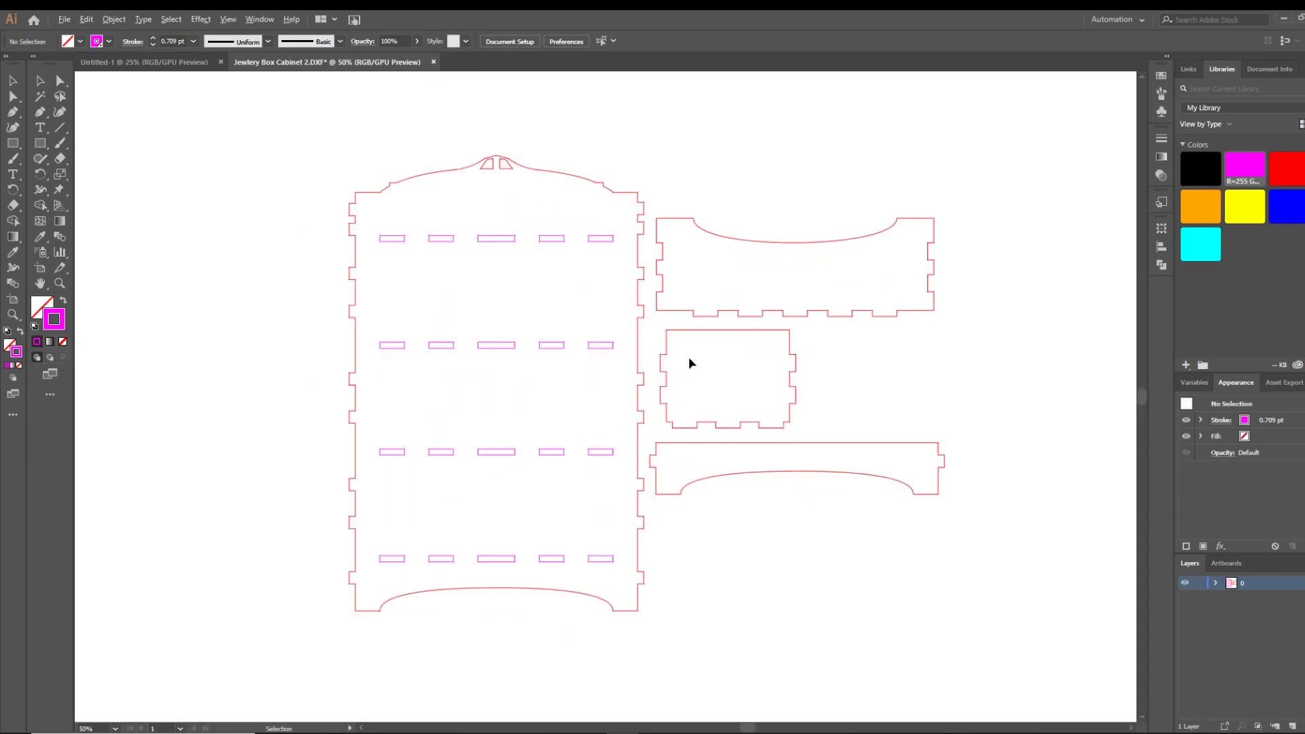
{"action": "scroll", "coordinate": [673, 408], "scroll_direction": "up", "scroll_amount": 1, "text": "alt"}
{"action": "scroll", "coordinate": [611, 493], "scroll_direction": "down", "scroll_amount": 3, "text": "alt"}
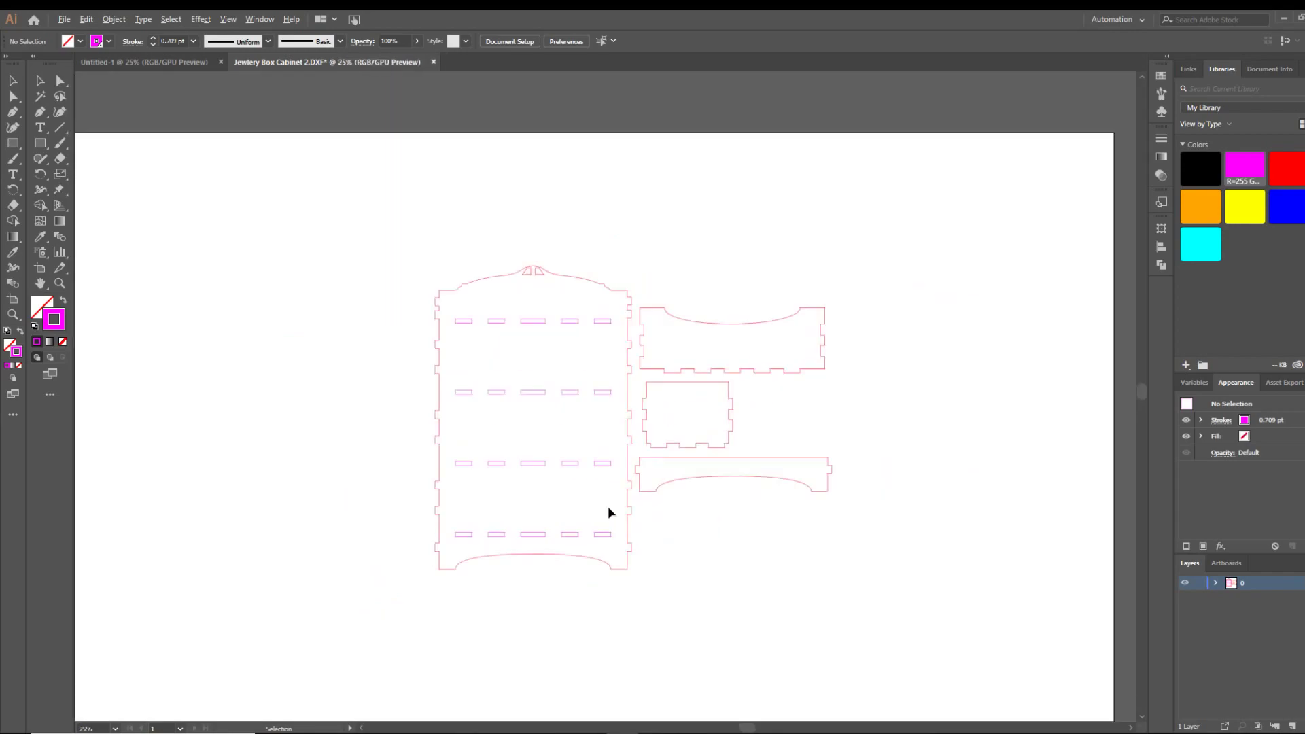
{"action": "scroll", "coordinate": [607, 512], "scroll_direction": "up", "scroll_amount": 1, "text": "alt"}
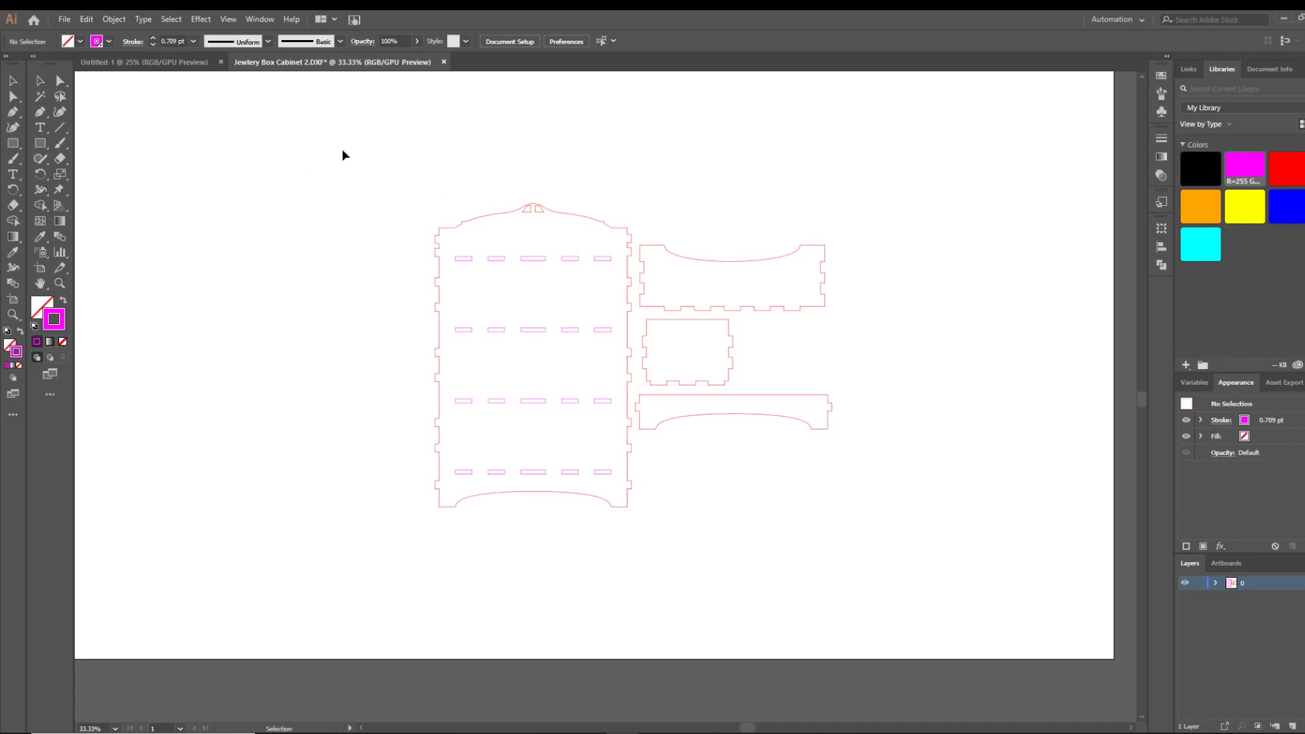
{"action": "left_click_drag", "start_coordinate": [283, 139], "coordinate": [298, 272]}
- Select all cabinet pieces and set their stroke weight to 0.01 pt
{"action": "left_click_drag", "start_coordinate": [927, 552], "coordinate": [392, 148]}
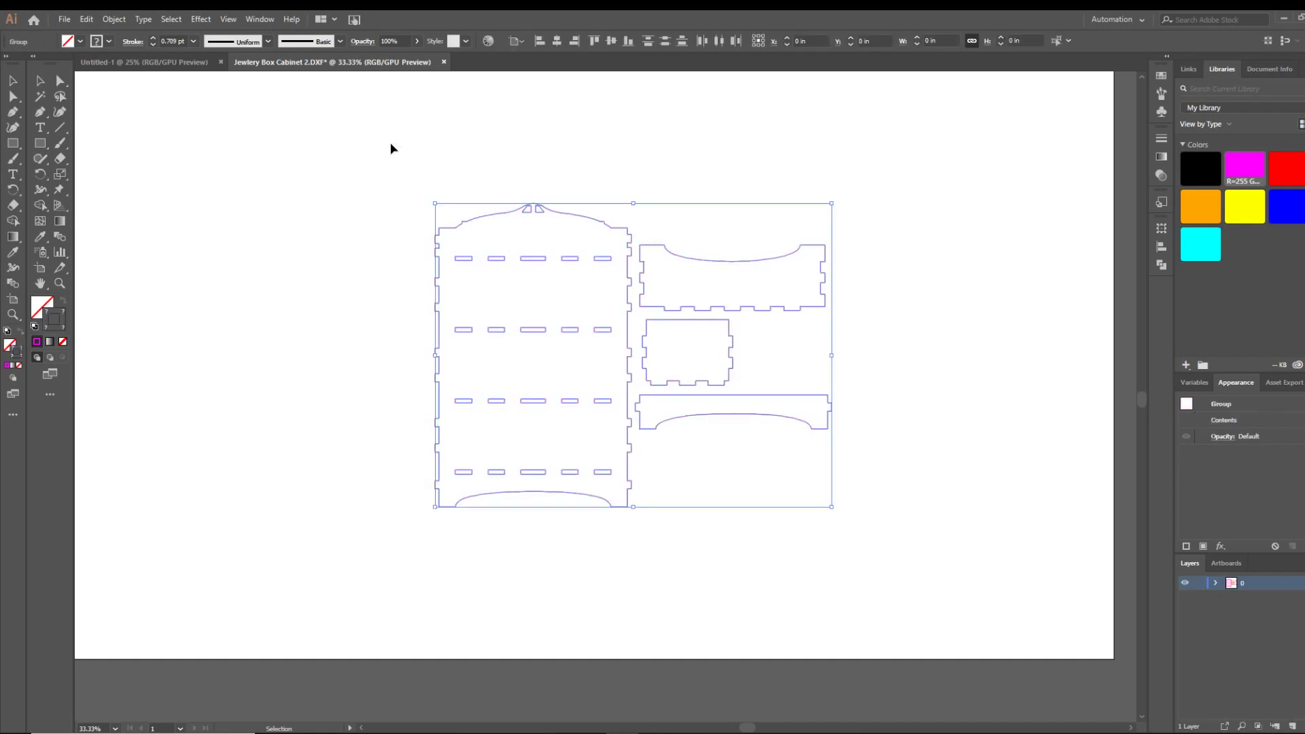
{"action": "left_click", "coordinate": [185, 42]}
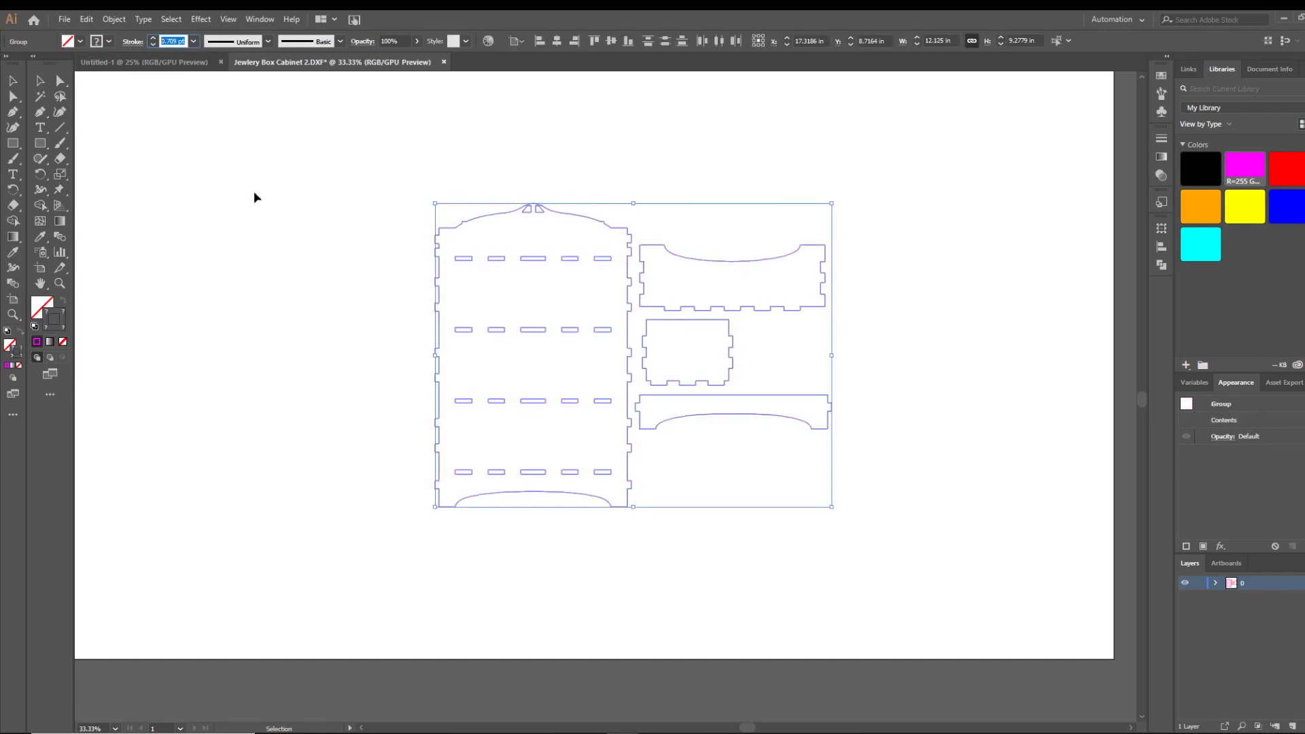
{"action": "key", "text": "BackSpace"}
{"action": "type", "text": ".0"}
{"action": "left_click", "coordinate": [326, 239]}
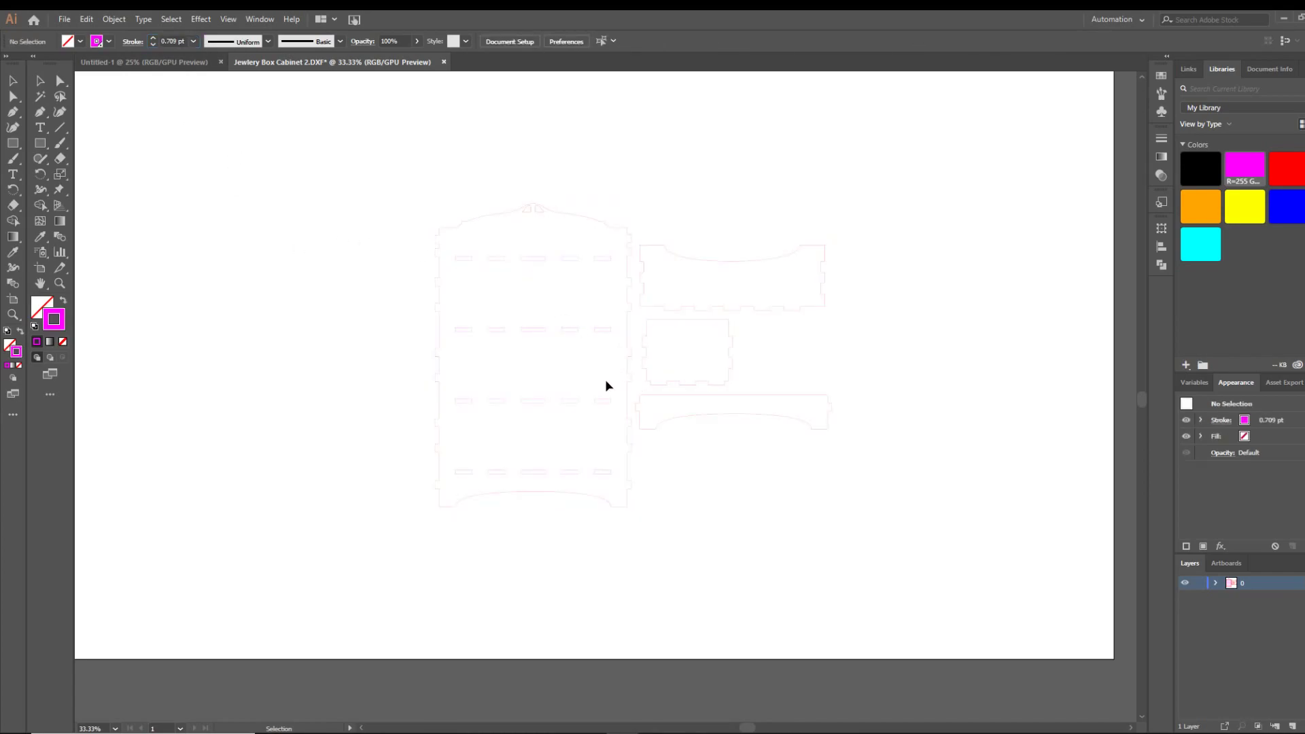
- Reselect all pieces to confirm the 0.01 pt stroke, then deselect
{"action": "scroll", "coordinate": [598, 384], "scroll_direction": "up", "scroll_amount": 3, "text": "alt"}
{"action": "scroll", "coordinate": [708, 376], "scroll_direction": "down", "scroll_amount": 6, "text": "alt"}
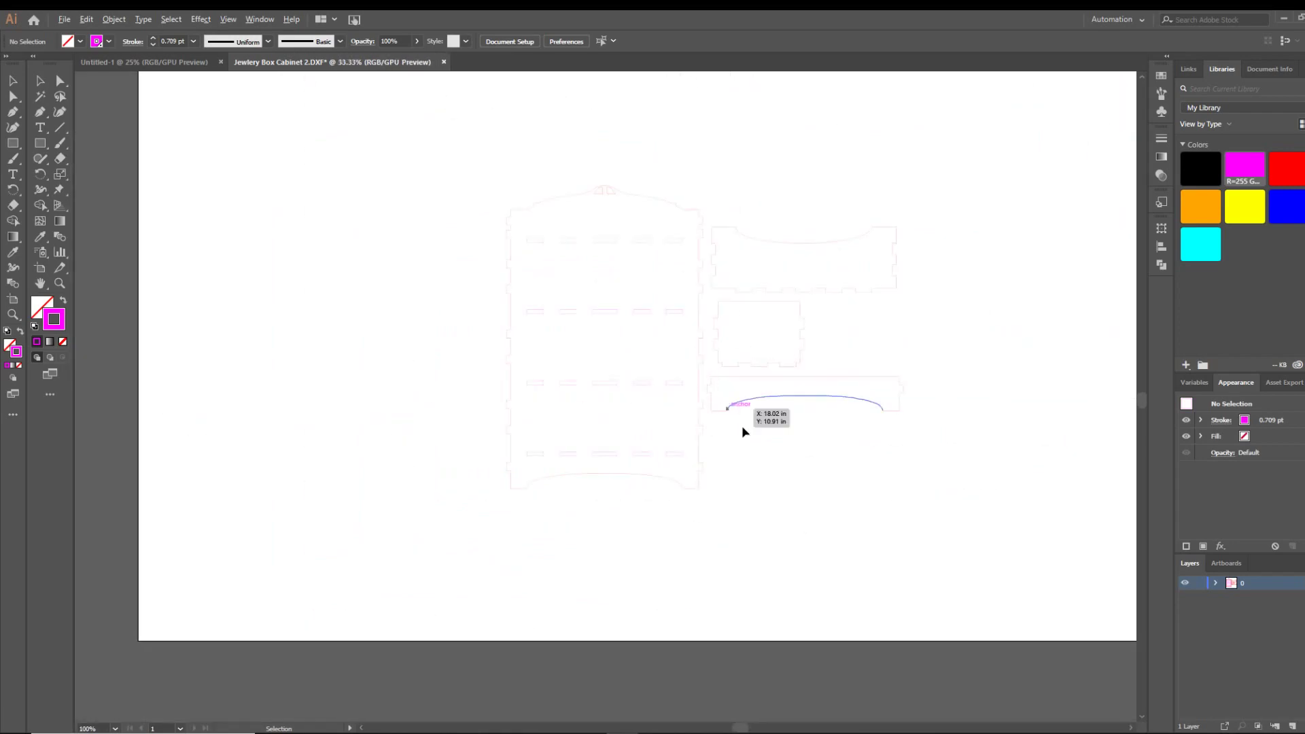
{"action": "scroll", "coordinate": [741, 426], "scroll_direction": "up", "scroll_amount": 2, "text": "alt"}
{"action": "scroll", "coordinate": [699, 472], "scroll_direction": "down", "scroll_amount": 1, "text": "alt"}
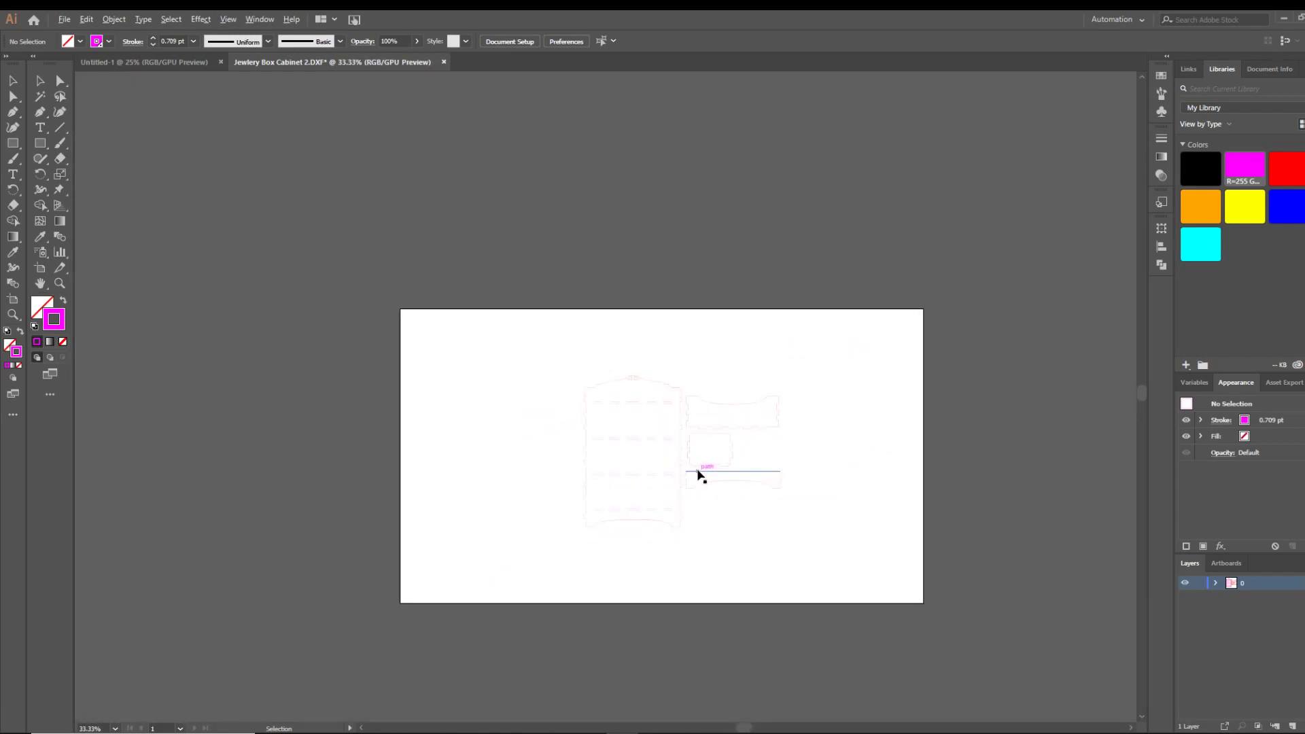
{"action": "scroll", "coordinate": [690, 542], "scroll_direction": "up", "scroll_amount": 2, "text": "alt"}
{"action": "scroll", "coordinate": [687, 543], "scroll_direction": "down", "scroll_amount": 1, "text": "alt"}
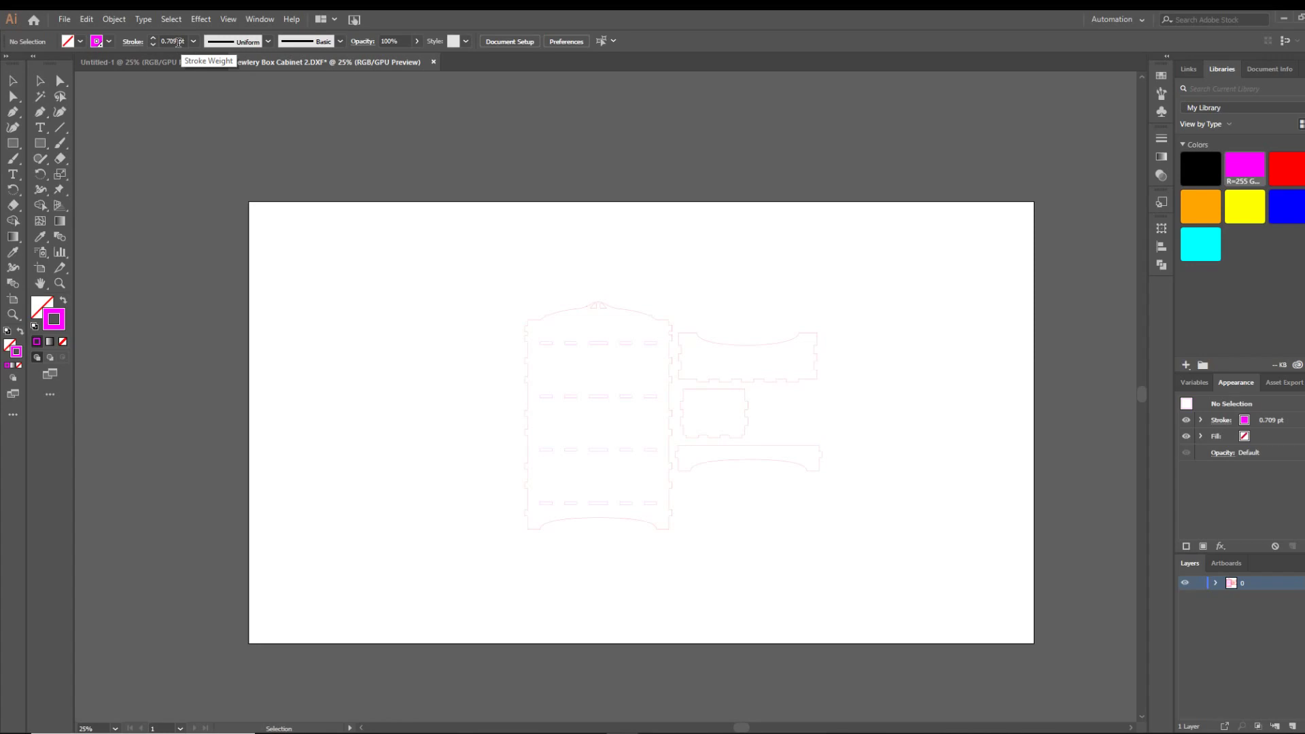
{"action": "mouse_move", "coordinate": [333, 205]}
{"action": "left_mouse_down"}
{"action": "mouse_move", "coordinate": [349, 229]}
{"action": "mouse_move", "coordinate": [1022, 662]}
{"action": "mouse_move", "coordinate": [965, 605]}
{"action": "left_mouse_up"}
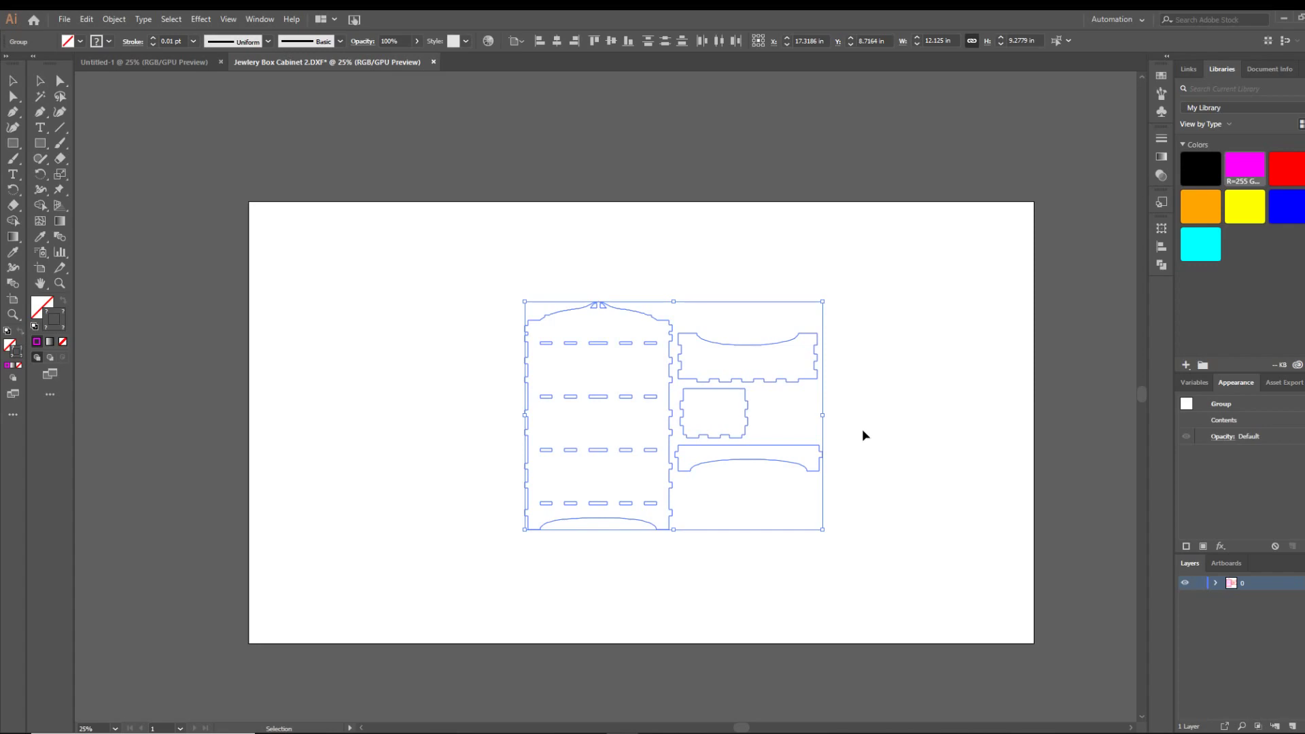
{"action": "left_click", "coordinate": [876, 429]}
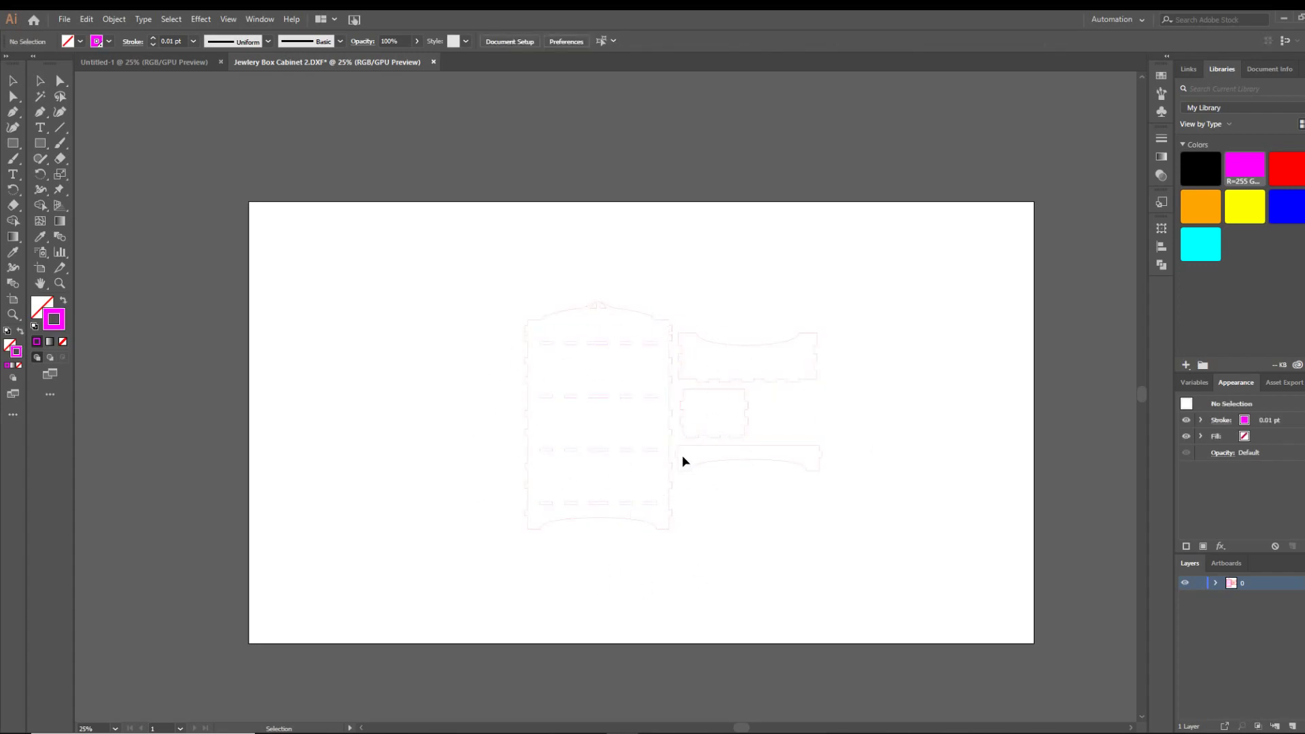
- Save the layout as 'Jewlery Box Cabinet 2' in Adobe Illustrator (*.AI) format
{"action": "left_click", "coordinate": [65, 19]}
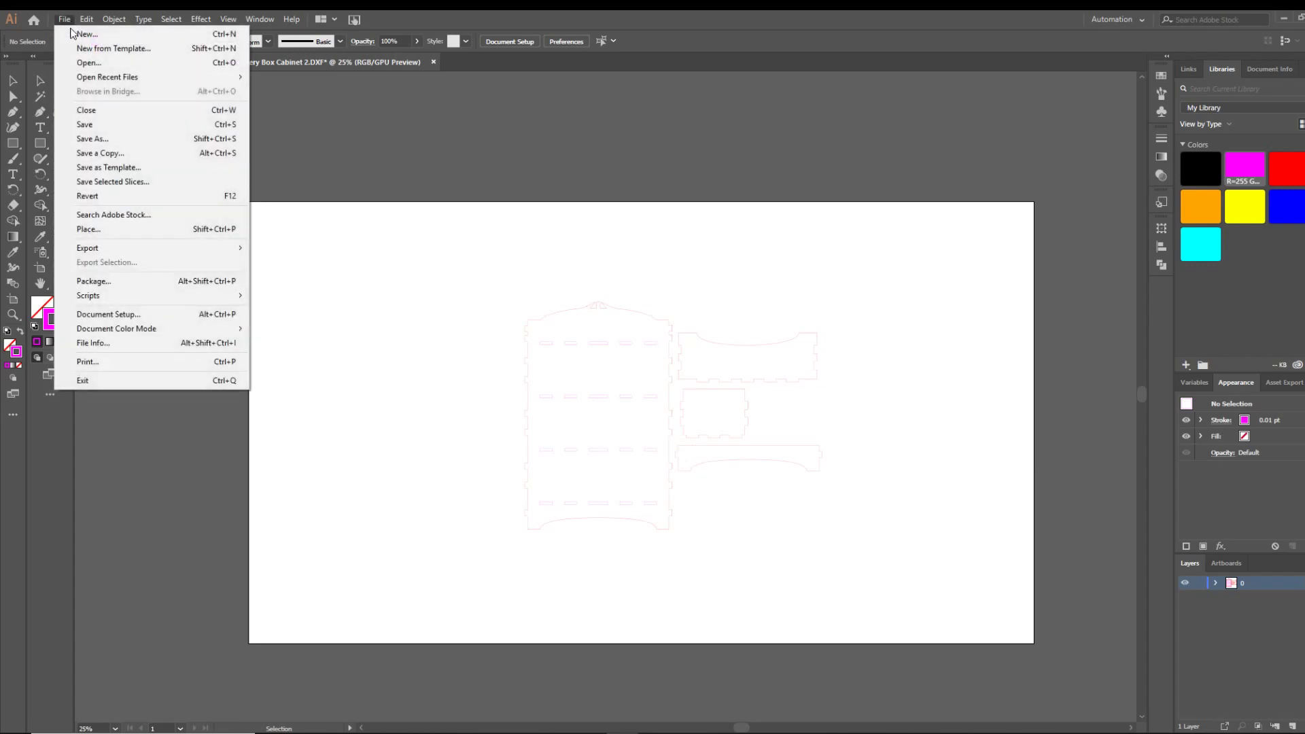
{"action": "left_click", "coordinate": [555, 207]}
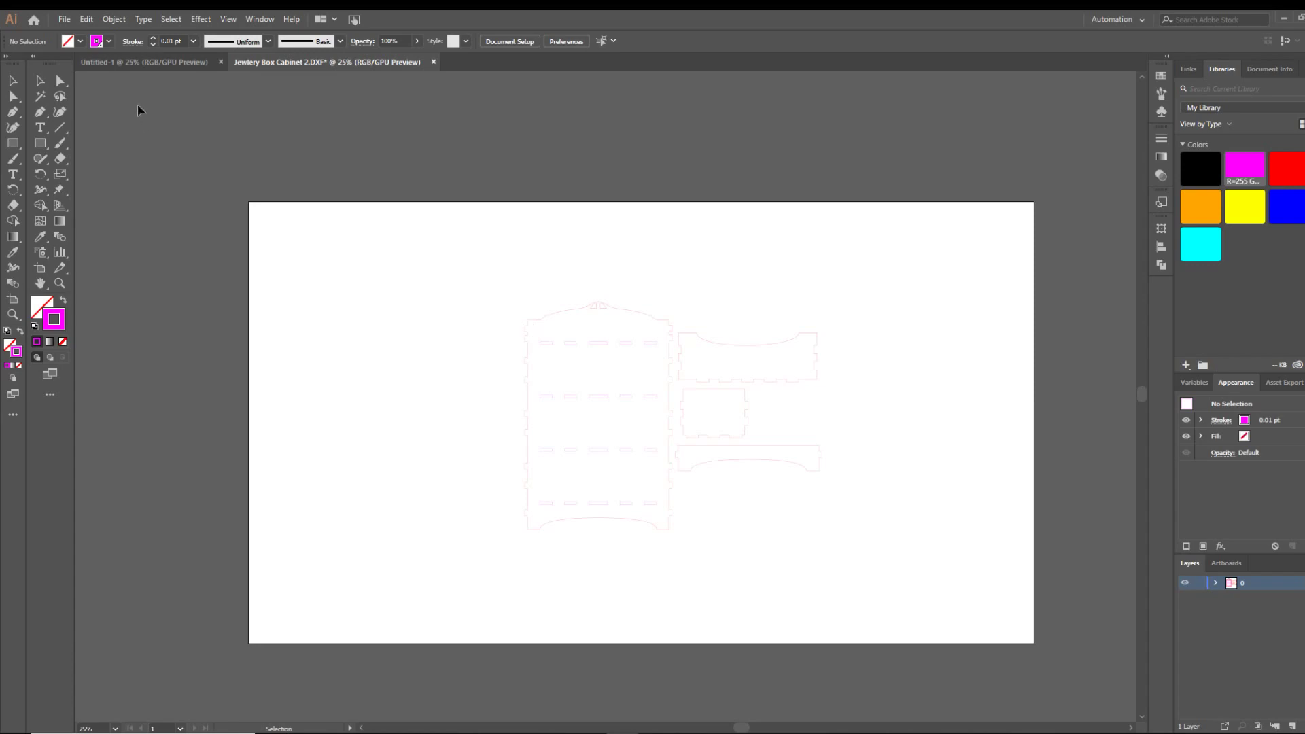
{"action": "left_click", "coordinate": [68, 19]}
{"action": "left_click", "coordinate": [120, 140]}
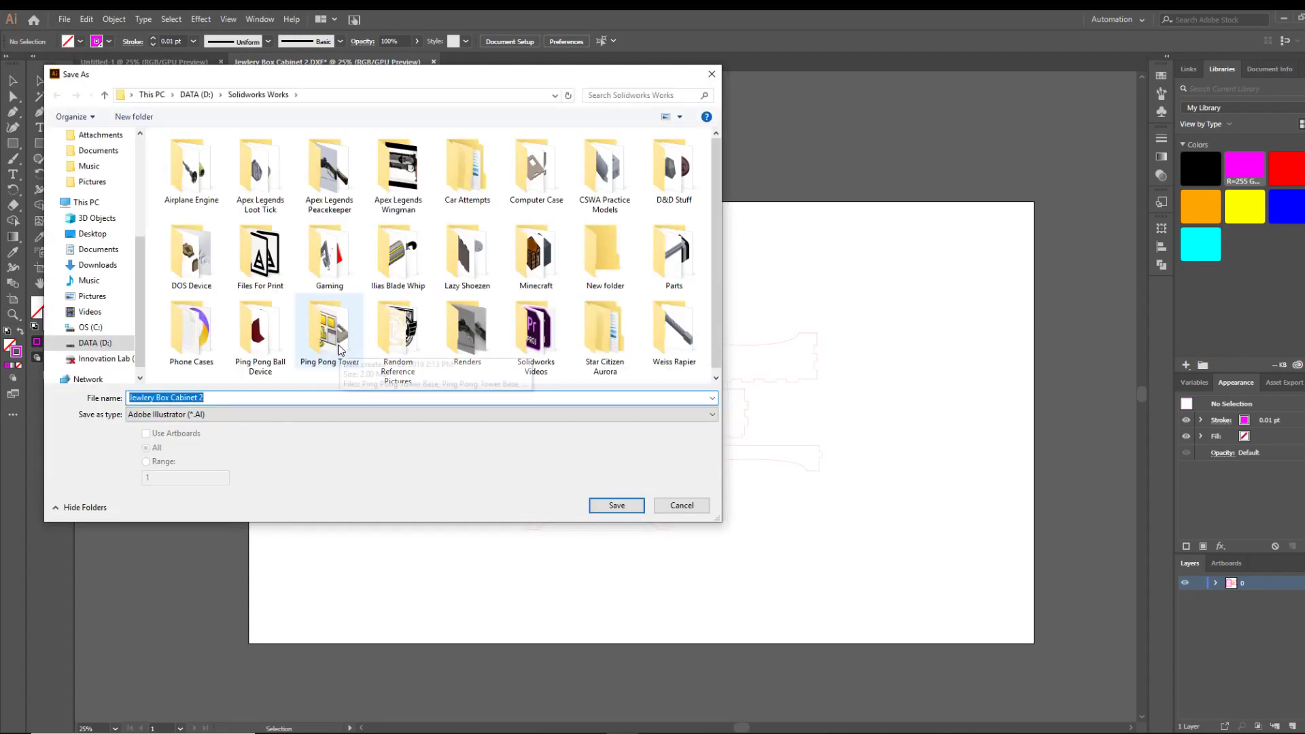
{"action": "left_click", "coordinate": [218, 414]}
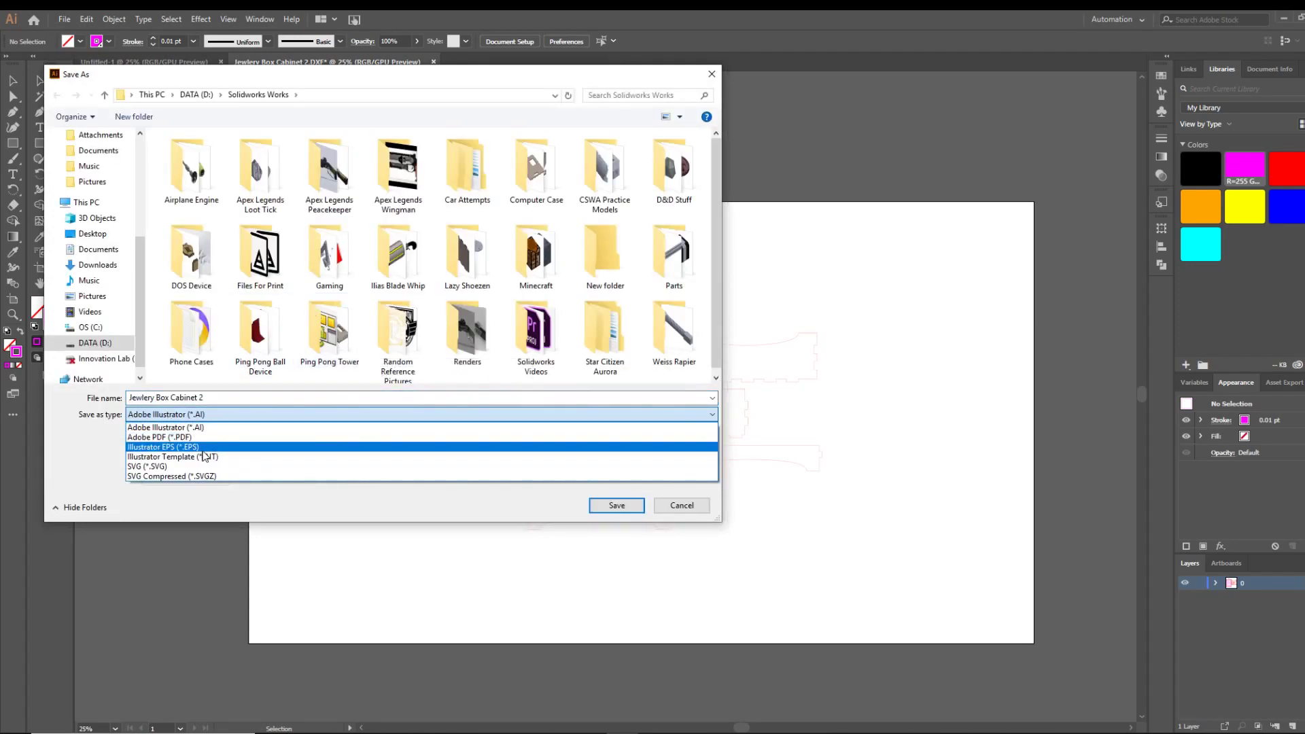
{"action": "left_click", "coordinate": [722, 72]}
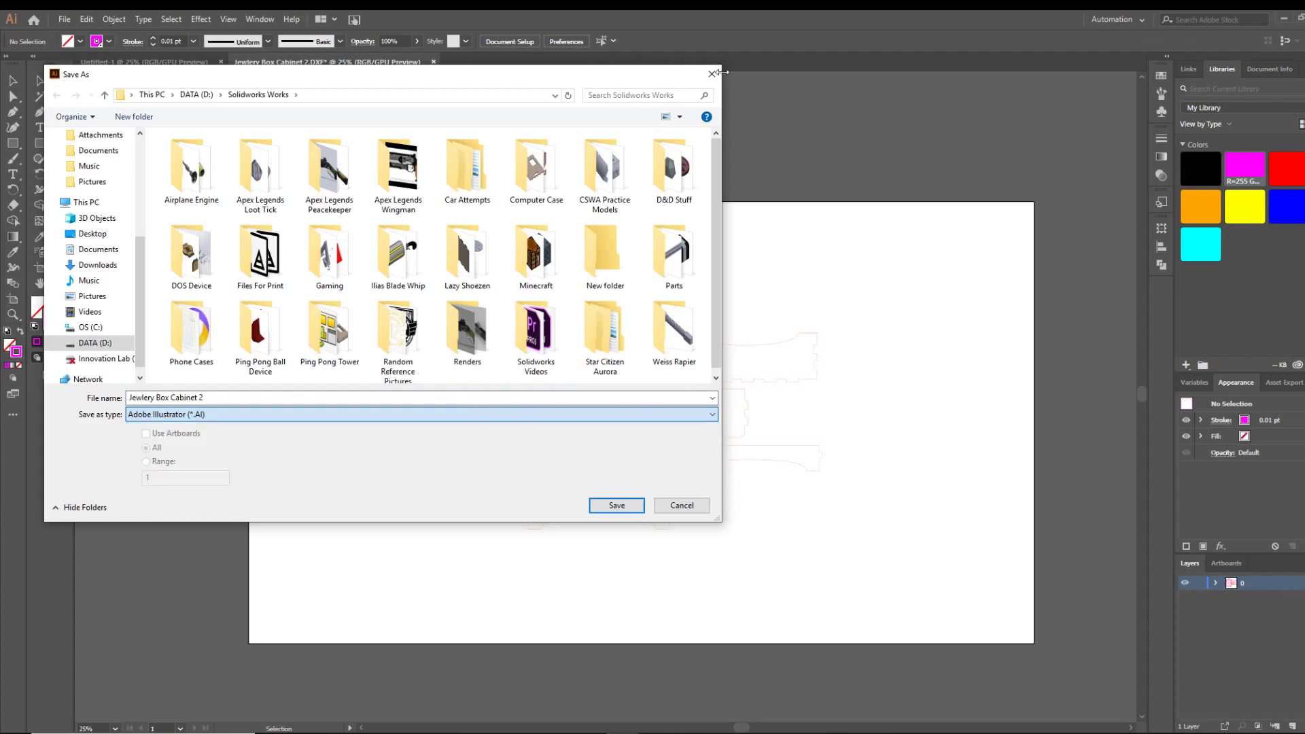
{"action": "left_click", "coordinate": [712, 73]}
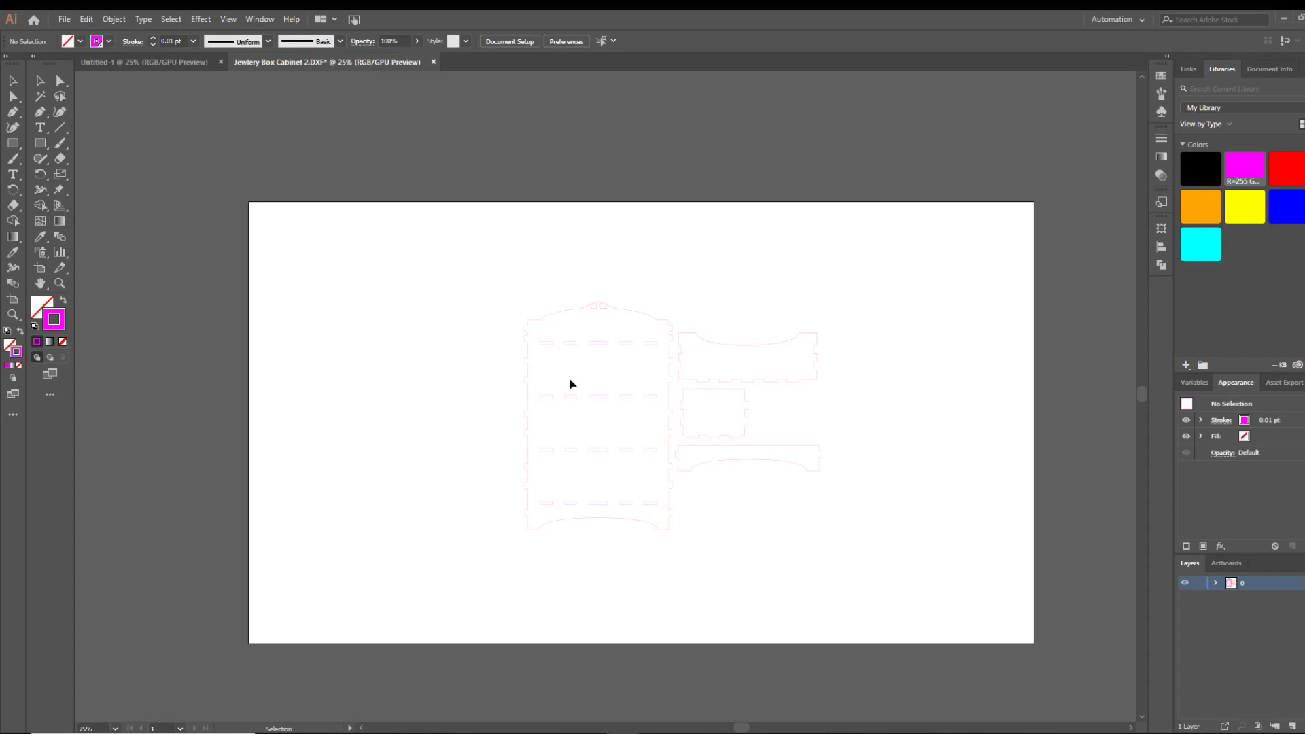
{"action": "key", "text": "a"}
{"action": "key", "text": "ctrl+p"}
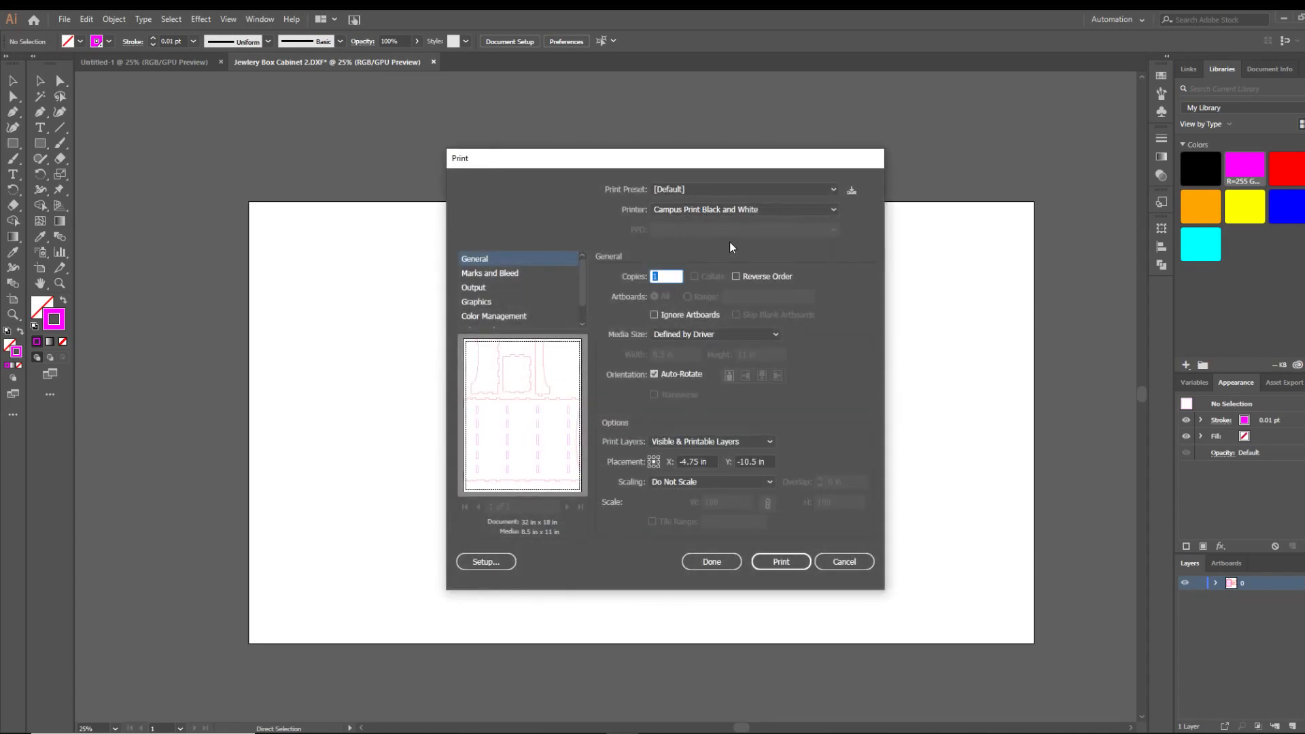
{"action": "left_click", "coordinate": [708, 211]}
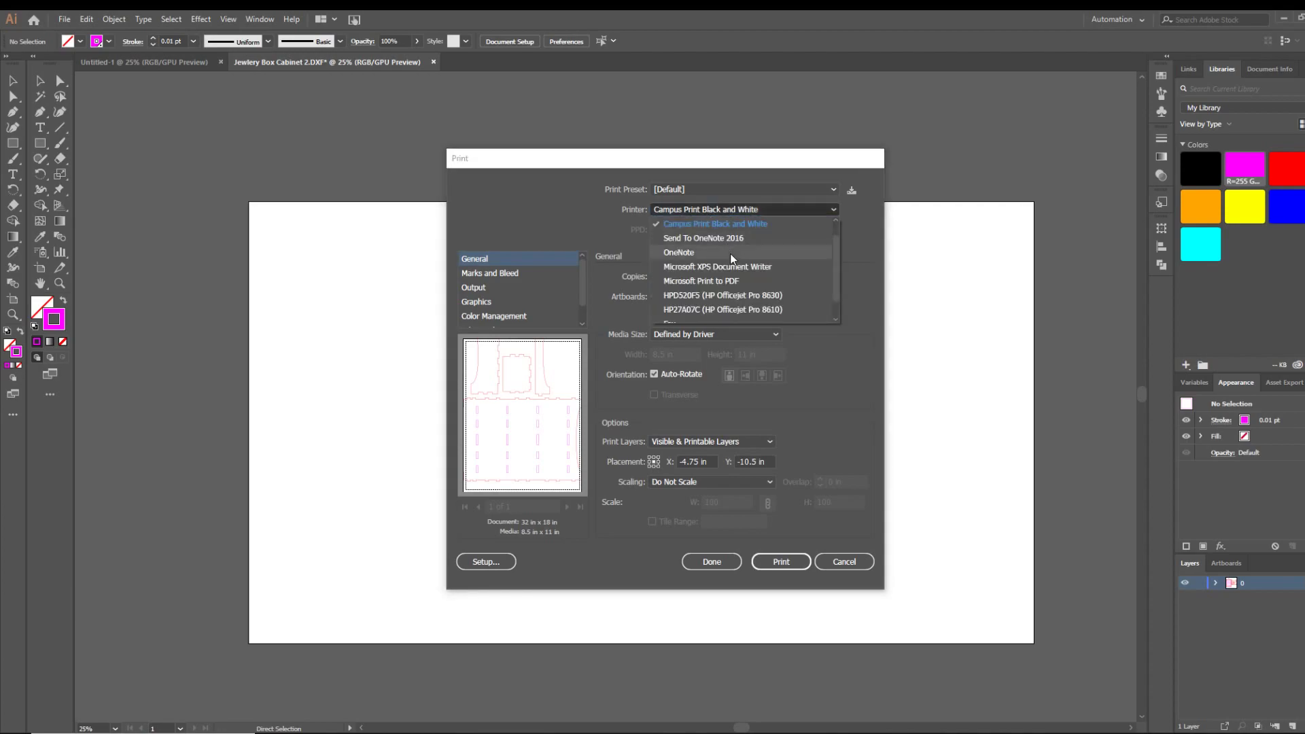
{"action": "scroll", "coordinate": [745, 309], "scroll_direction": "up", "scroll_amount": 2}
{"action": "left_click", "coordinate": [781, 212]}
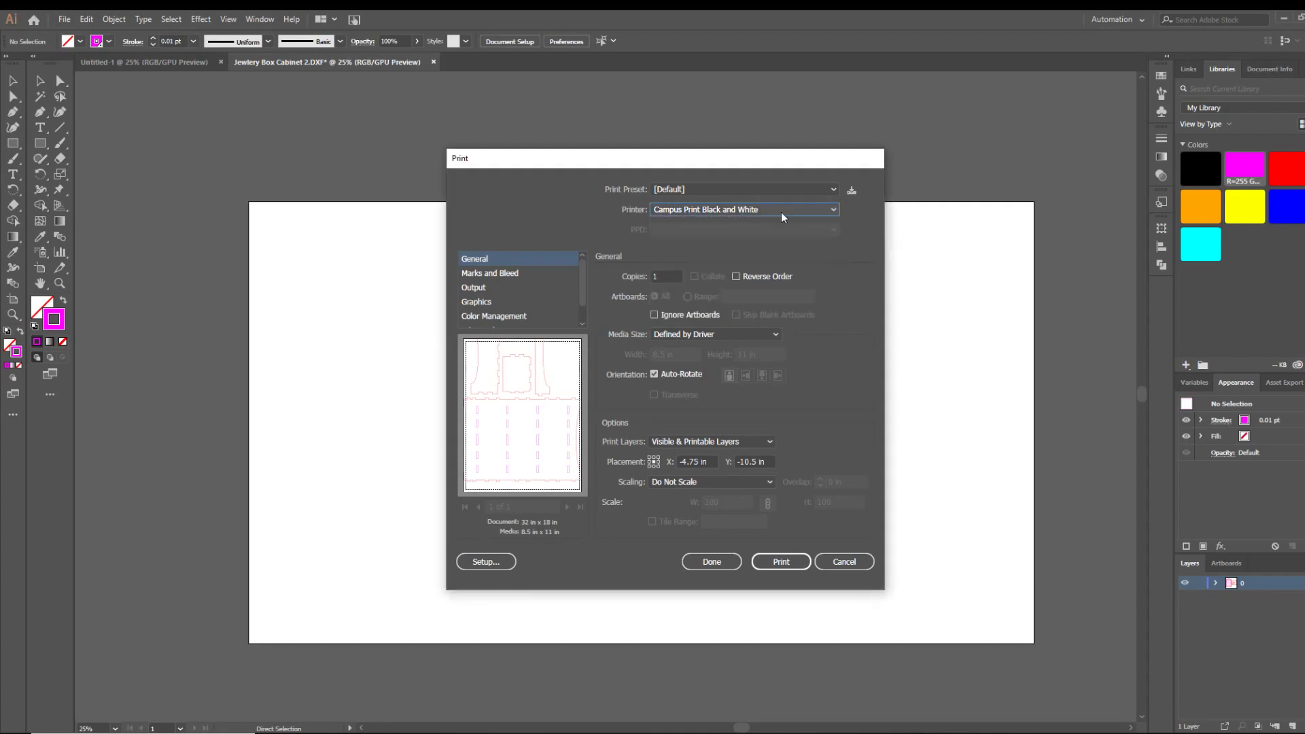
{"action": "left_click", "coordinate": [839, 562]}
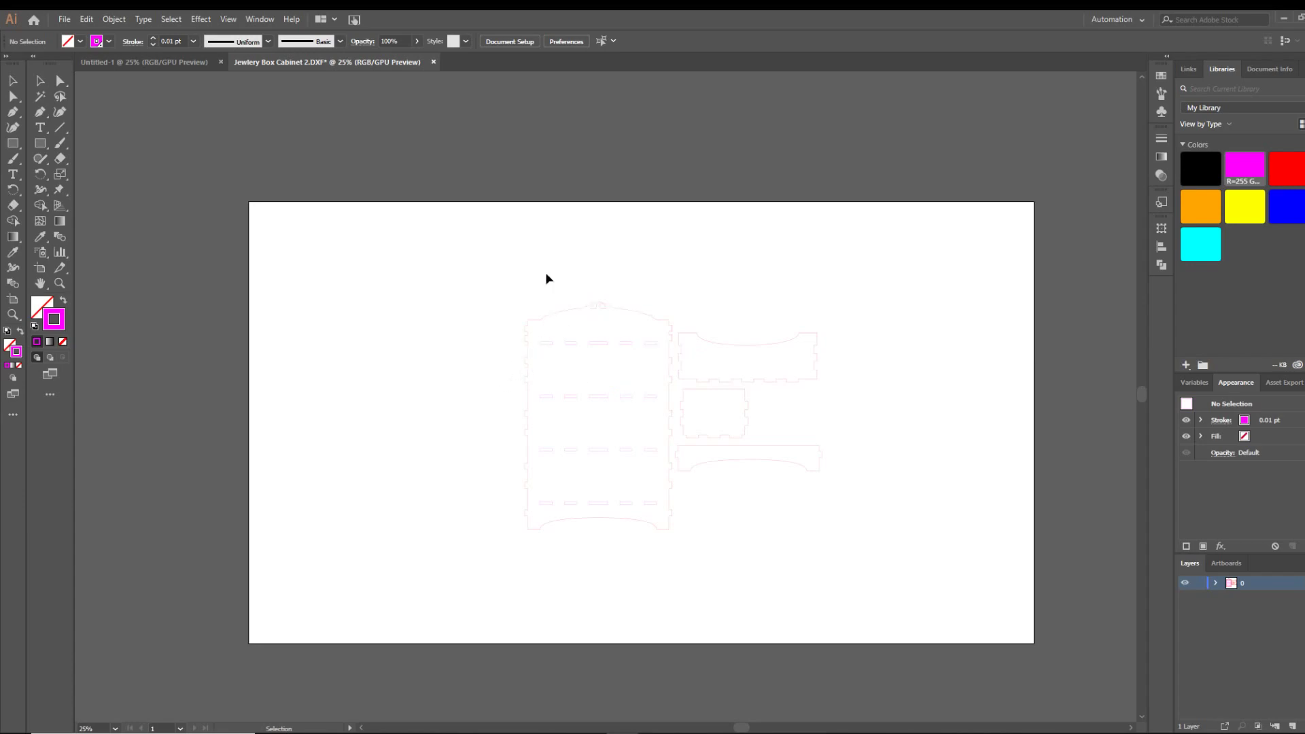
{"action": "mouse_move", "coordinate": [503, 272]}
{"action": "left_mouse_down"}
{"action": "mouse_move", "coordinate": [691, 519]}
{"action": "mouse_move", "coordinate": [843, 611]}
{"action": "left_mouse_up"}
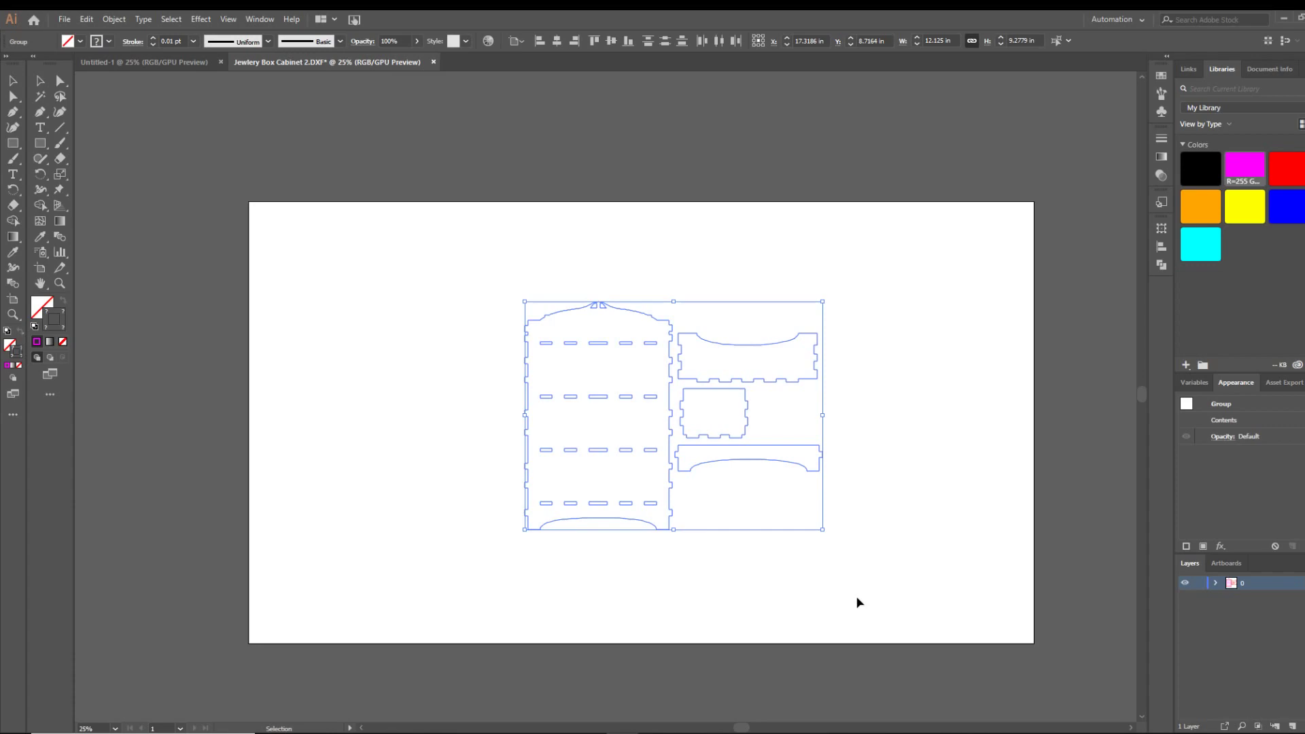
{"action": "left_click", "coordinate": [476, 313]}
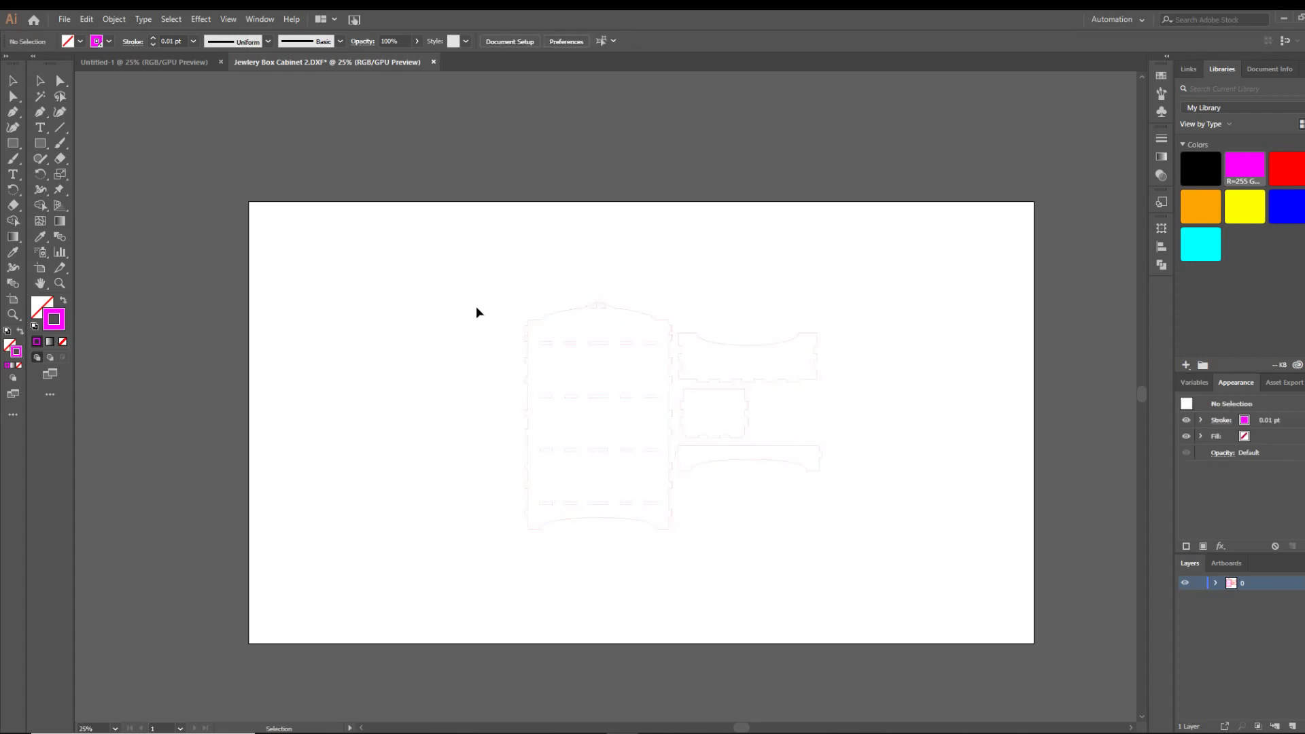